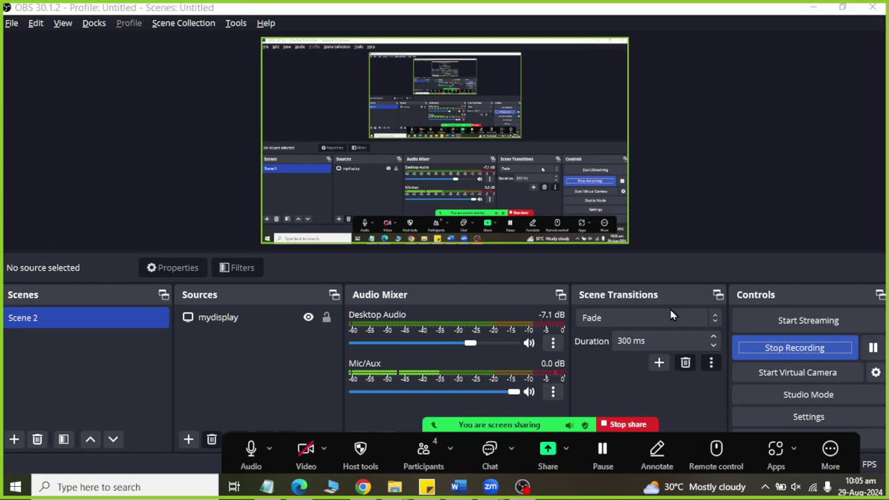
Start the screen recording and switch to the NTS form PDF in Edge
key("alt+Tab")
Scroll the NTS form PDF back up to its header
scroll(264, 142, "down", 2)
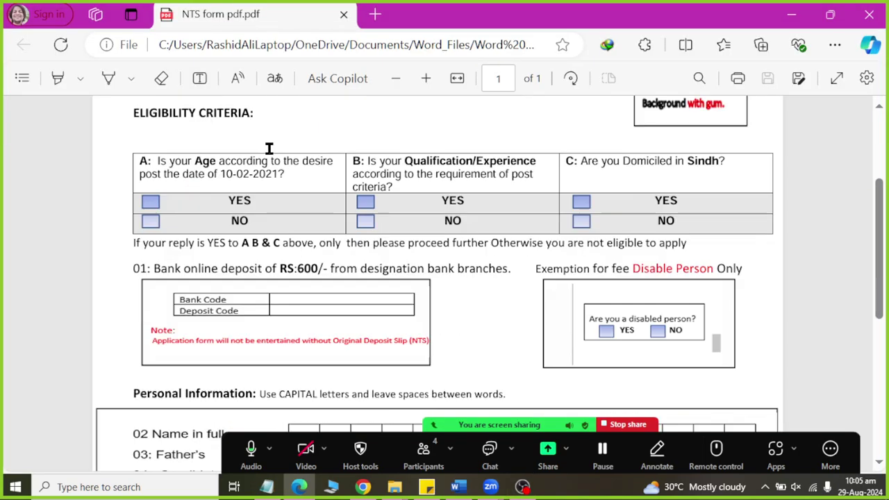
scroll(264, 143, "down", 4)
scroll(268, 172, "up", 2)
scroll(267, 171, "up", 5)
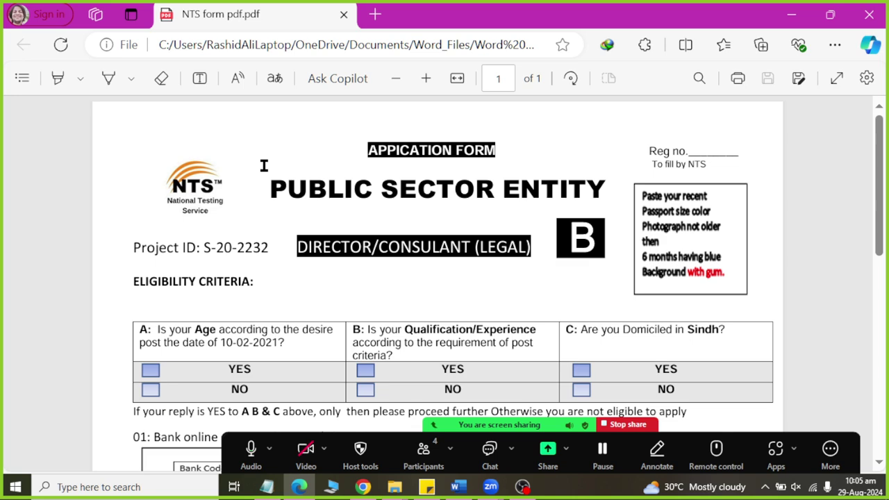
scroll(344, 182, "up", 1, "ctrl")
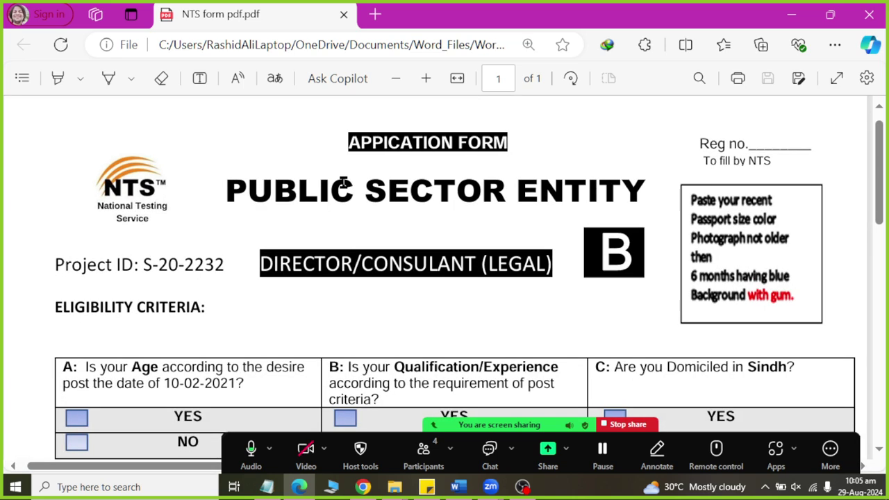
left_click(344, 182)
Inspect the APPICATION FORM, PUBLIC SECTOR ENTITY and DIRECTOR/CONSULANT (LEGAL) titles, then switch to Word
left_click_drag(350, 143, 521, 149)
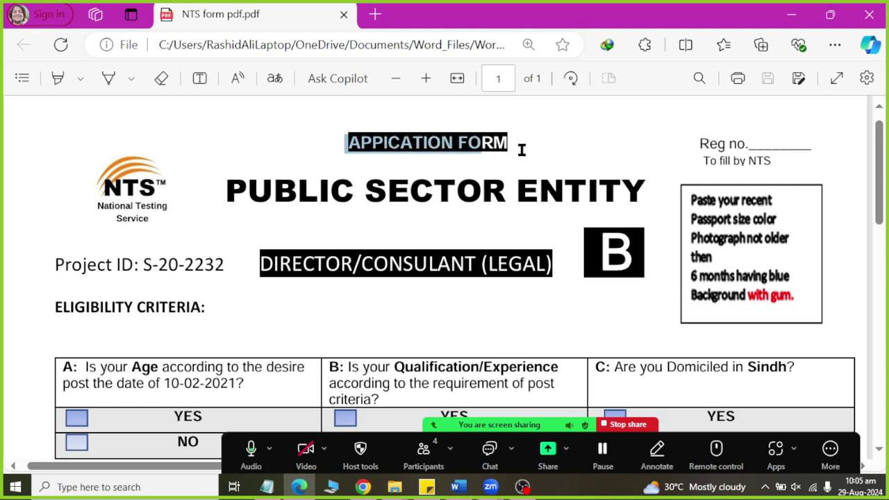
left_click_drag(227, 189, 646, 189)
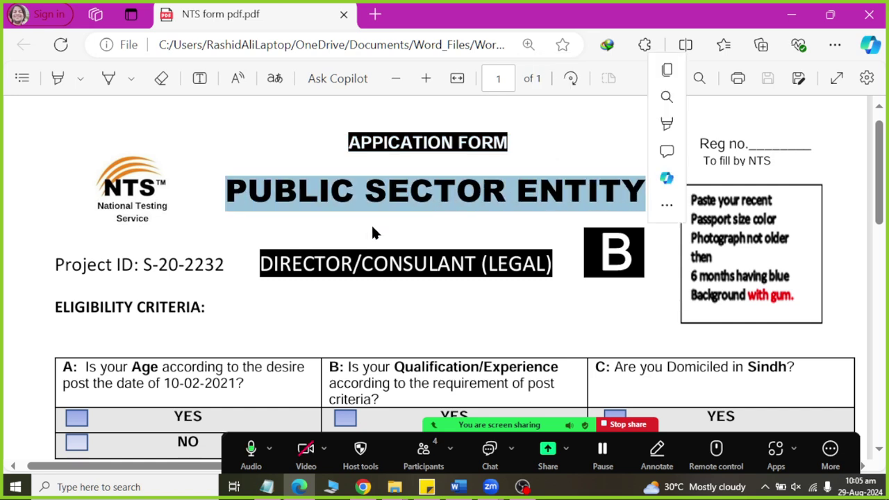
left_click_drag(259, 270, 558, 262)
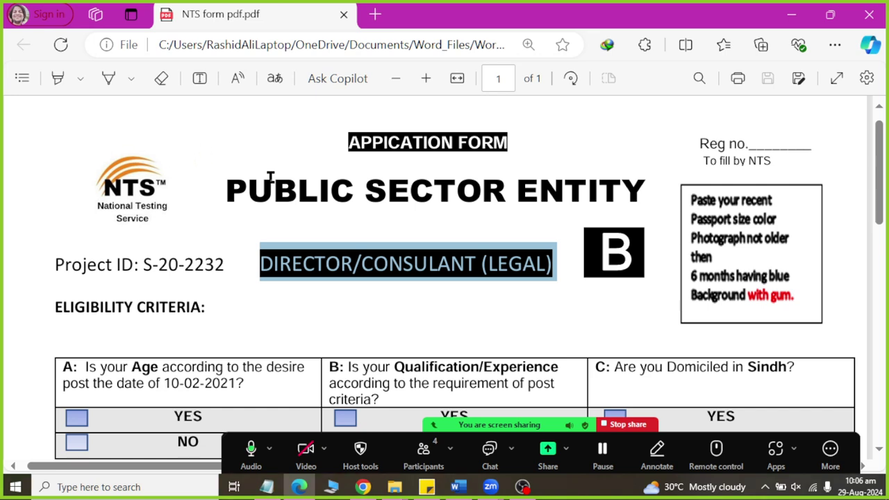
left_click(456, 486)
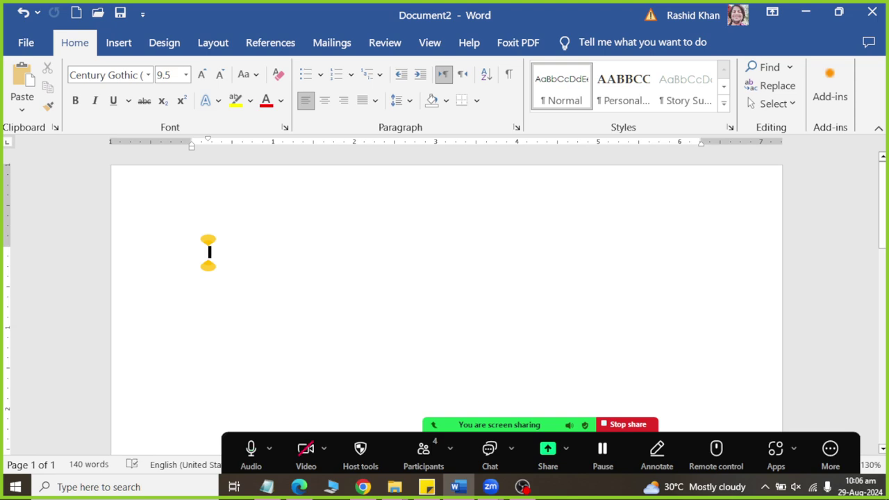
On the Layout tab, check the paper size list without changing the size
scroll(208, 252, "up", 2, "ctrl")
scroll(209, 252, "down", 2, "ctrl")
scroll(244, 234, "up", 2, "ctrl")
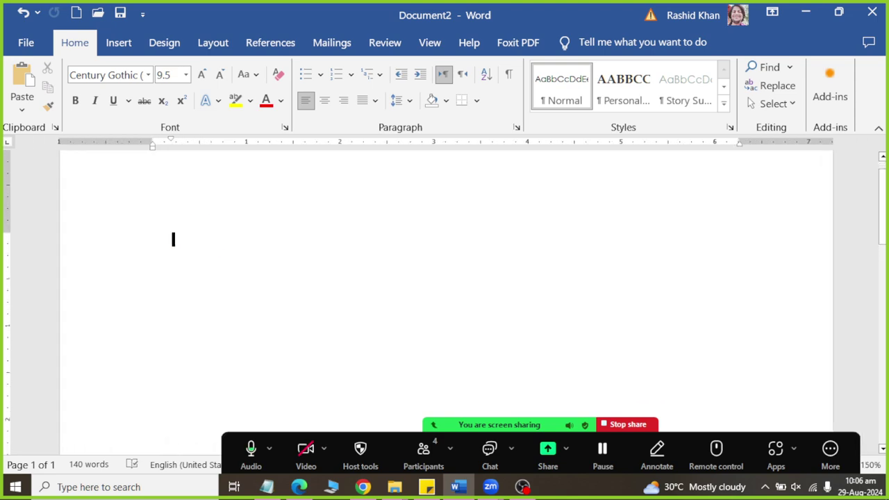
scroll(173, 240, "down", 6, "ctrl")
scroll(173, 239, "up", 4, "ctrl")
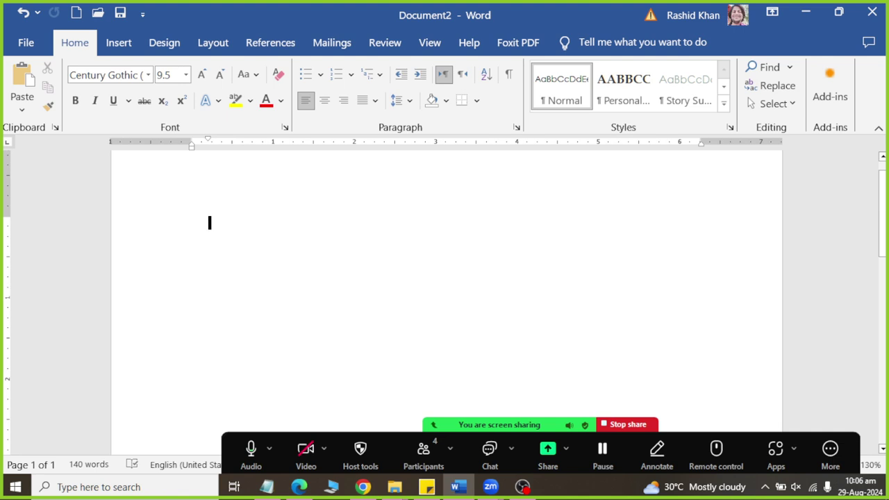
left_click(210, 44)
left_click(117, 96)
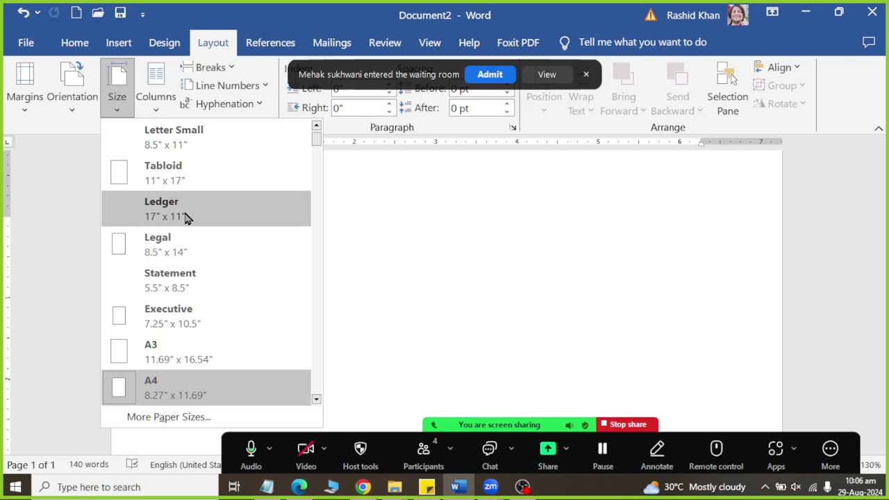
left_click(496, 87)
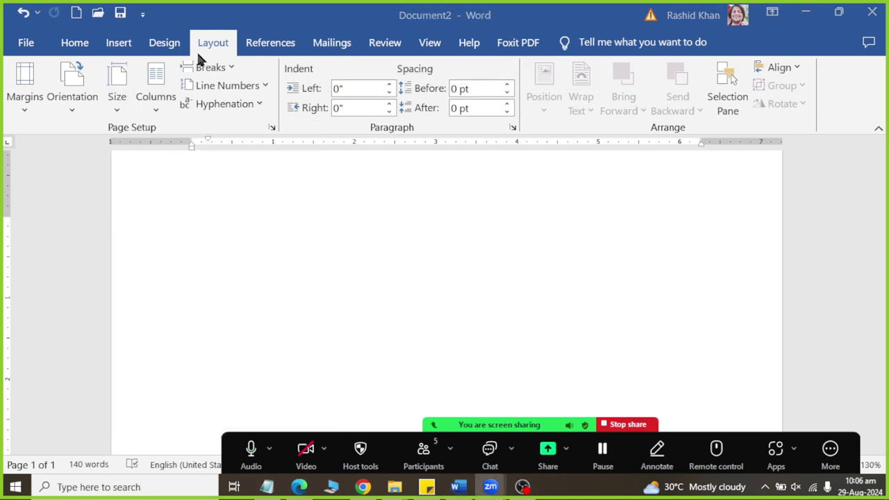
Recheck the paper size list to confirm A4, leaving the page size unchanged
left_click(115, 96)
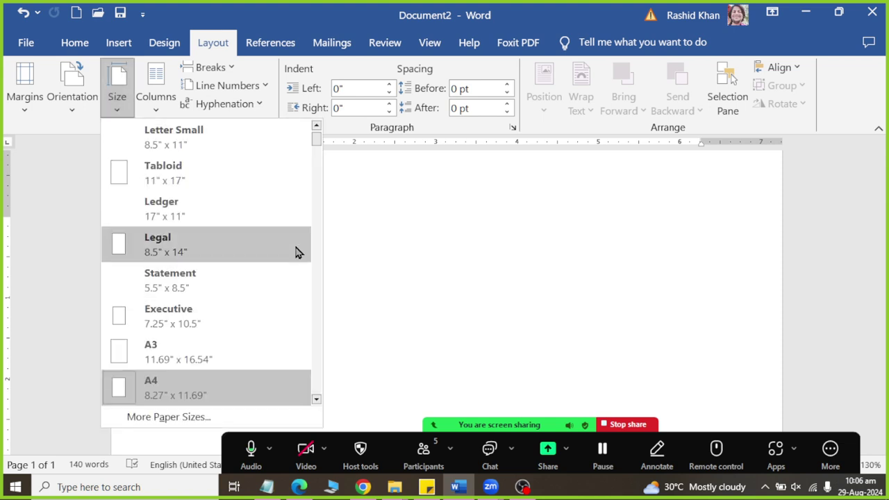
left_click_drag(312, 142, 314, 137)
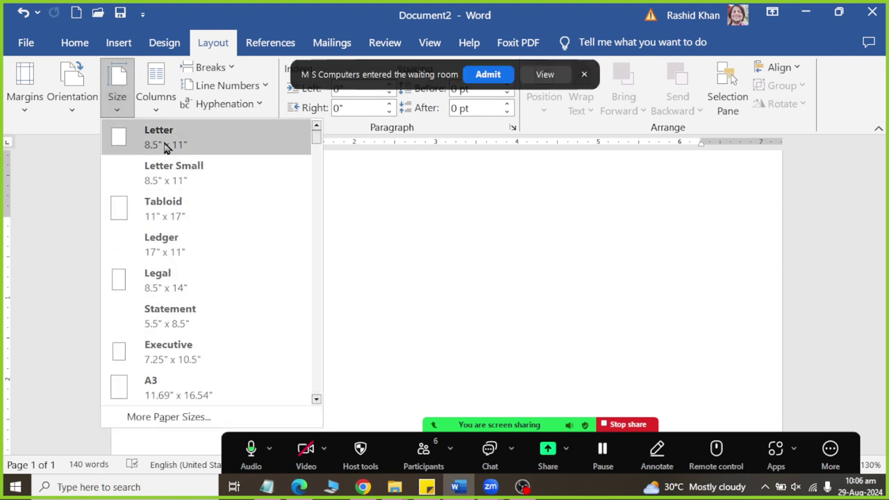
left_click(490, 77)
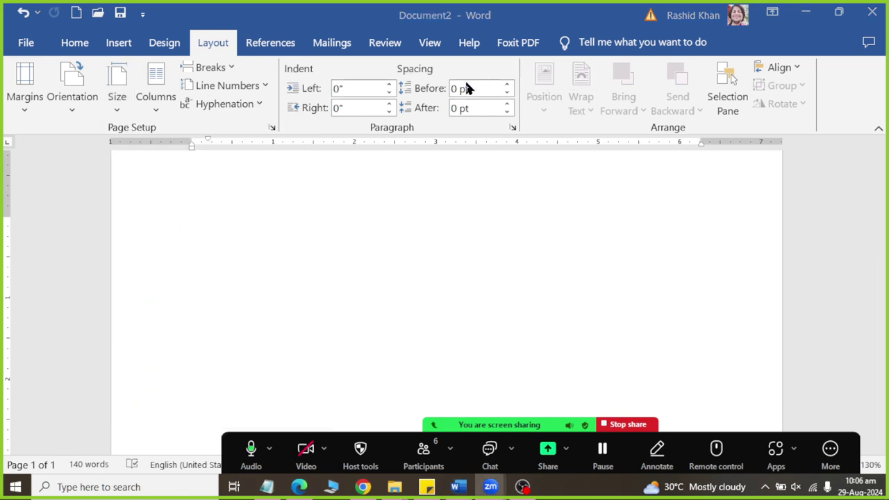
left_click(116, 94)
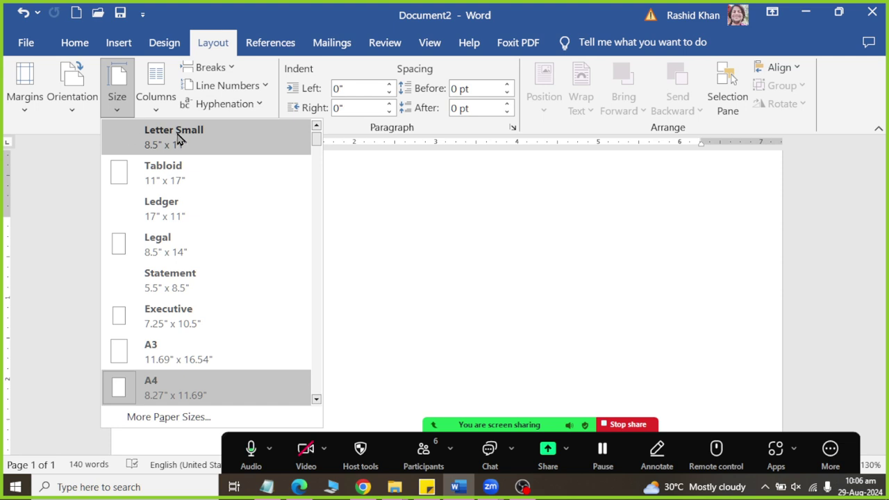
scroll(173, 145, "up", 1)
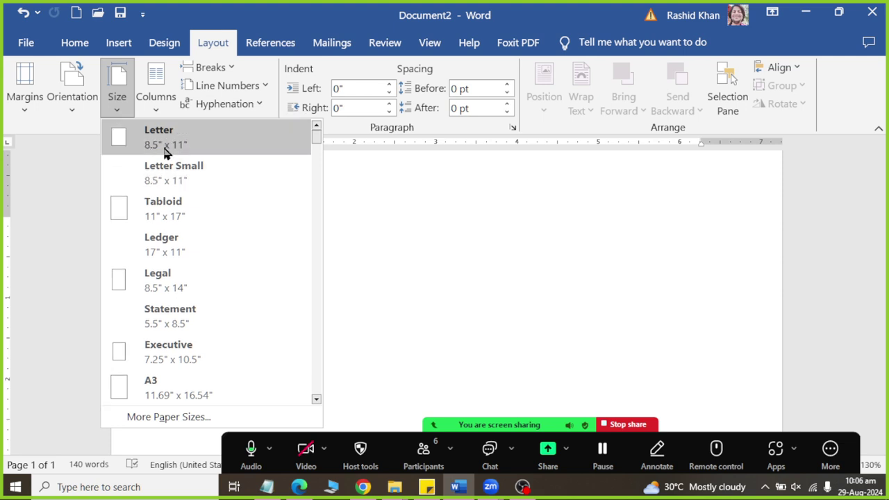
scroll(160, 271, "down", 3)
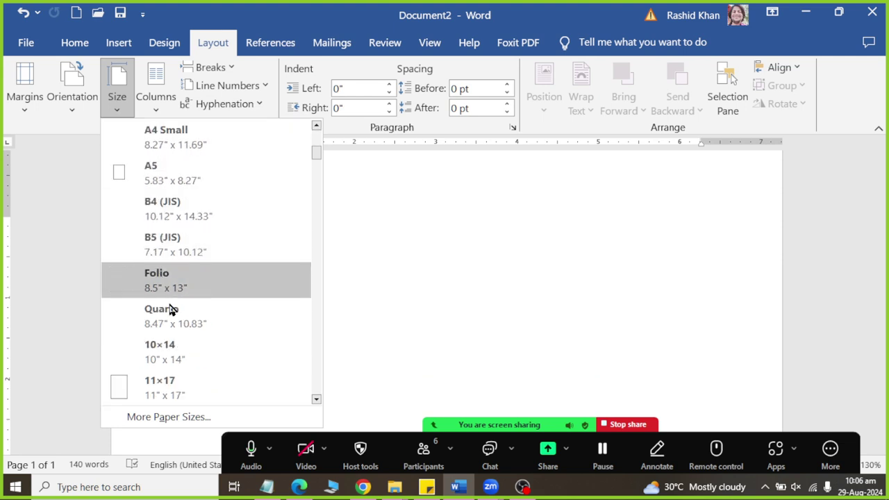
scroll(182, 170, "up", 3)
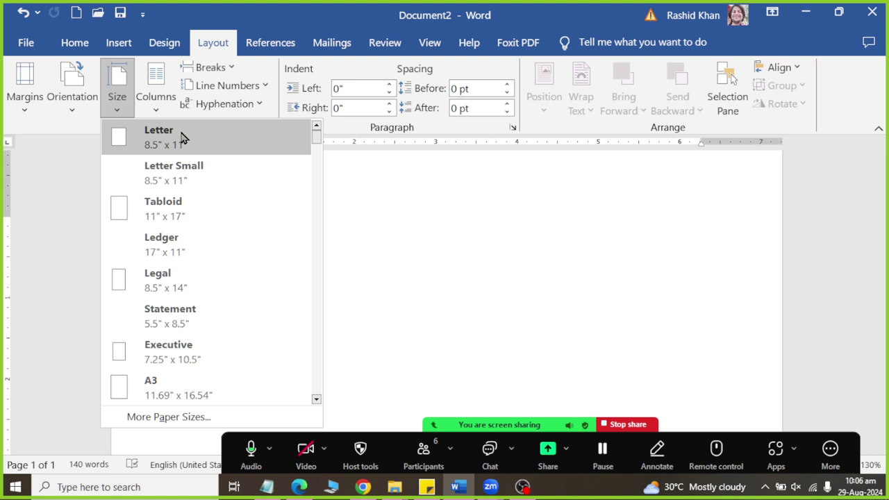
left_click(27, 105)
Apply Custom Margins of 0.25" top and bottom and 0.5" left
left_click(25, 97)
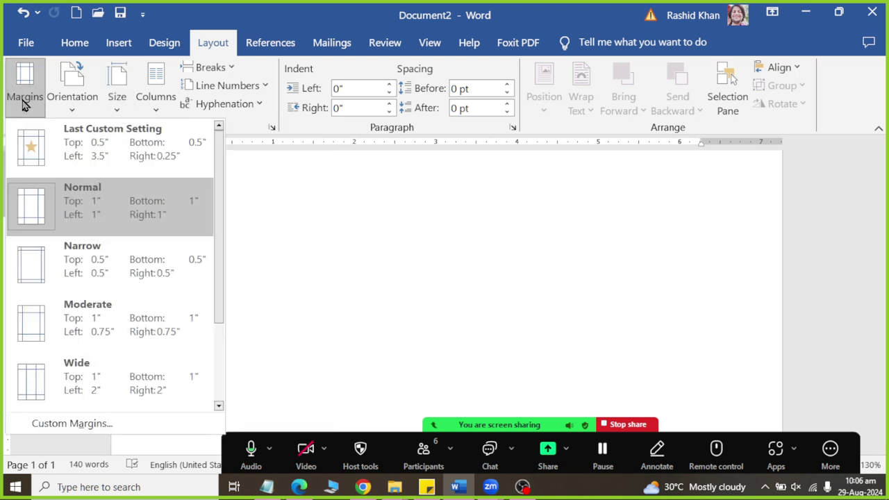
left_click(48, 422)
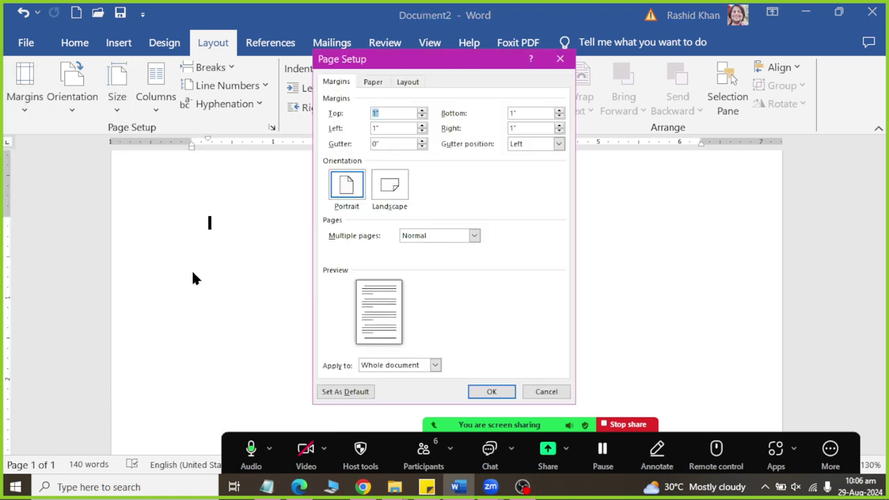
type(".")
type("25")
key("Tab")
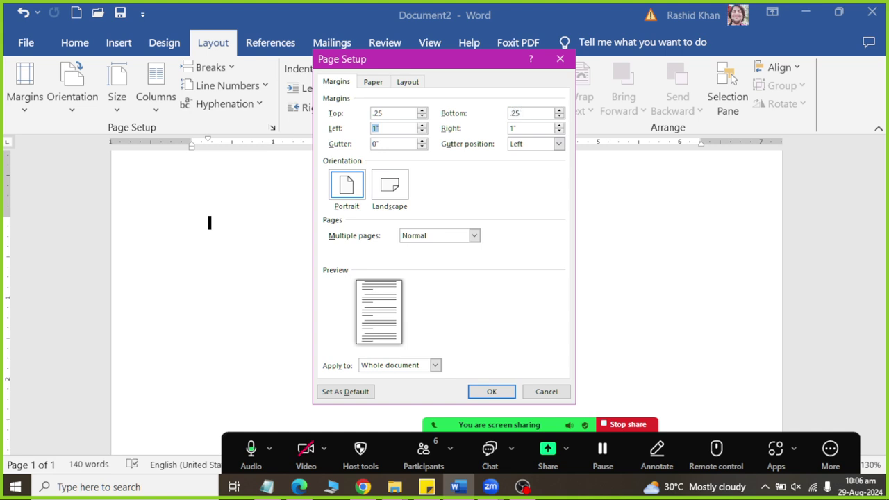
type("5")
key("Tab")
left_click(486, 391)
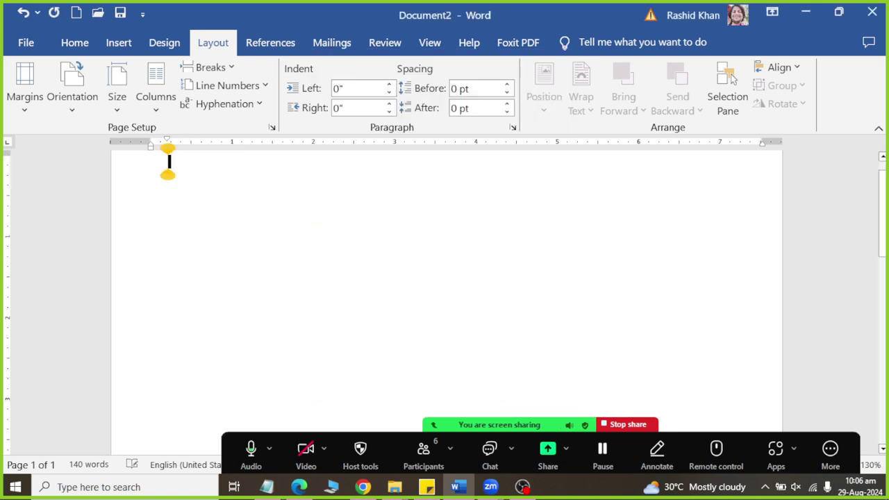
scroll(167, 161, "up", 1)
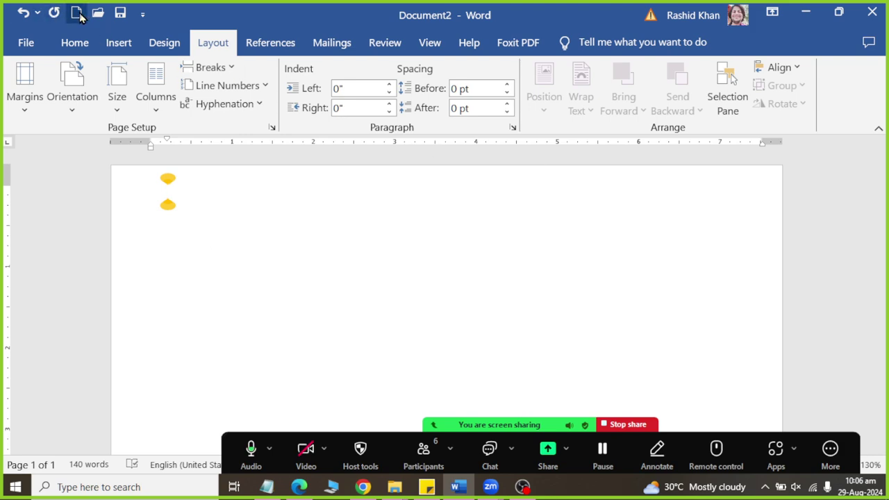
Start Save As and browse to the Documents\Word_Files folder
left_click(121, 13)
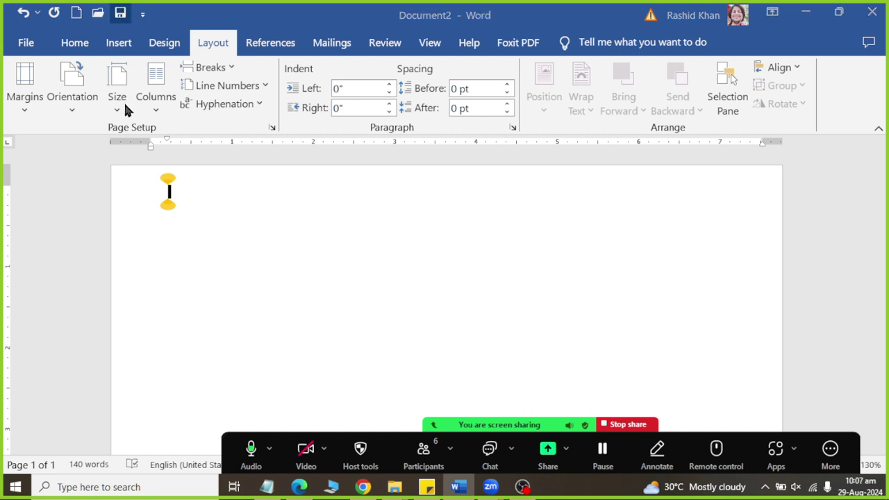
left_click(346, 340)
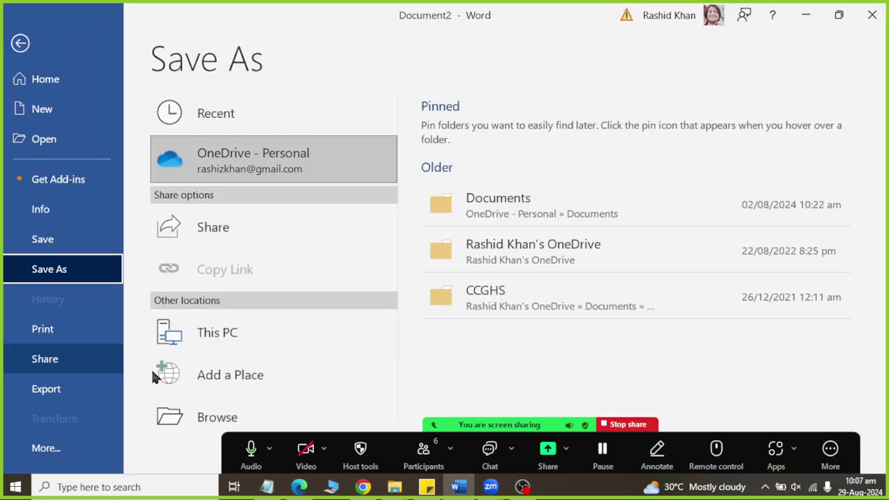
left_click(187, 411)
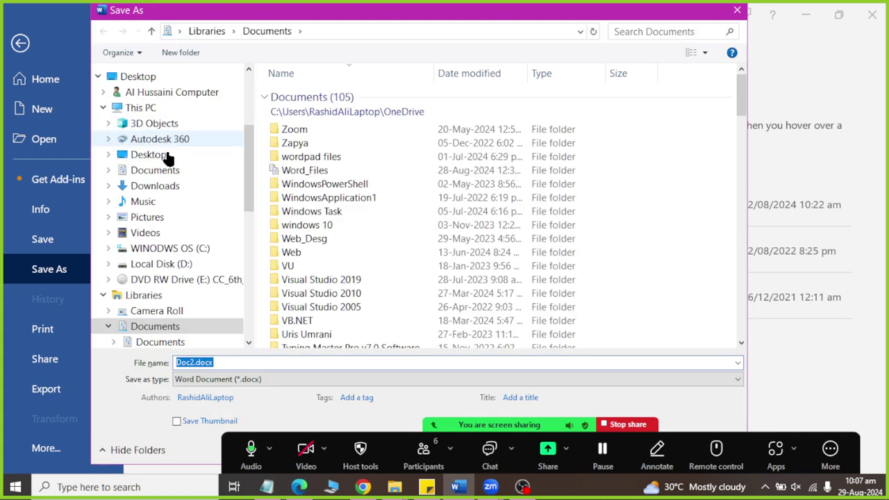
left_click(167, 170)
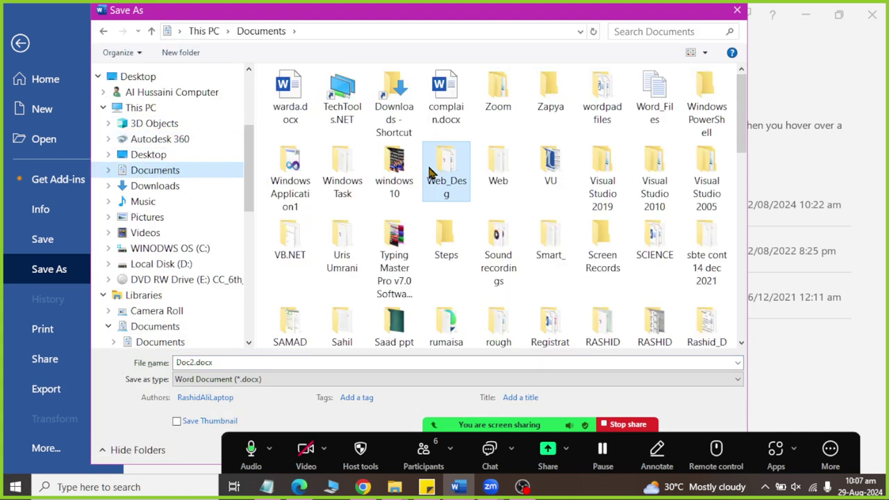
key("Tab")
type("w")
key("Right")
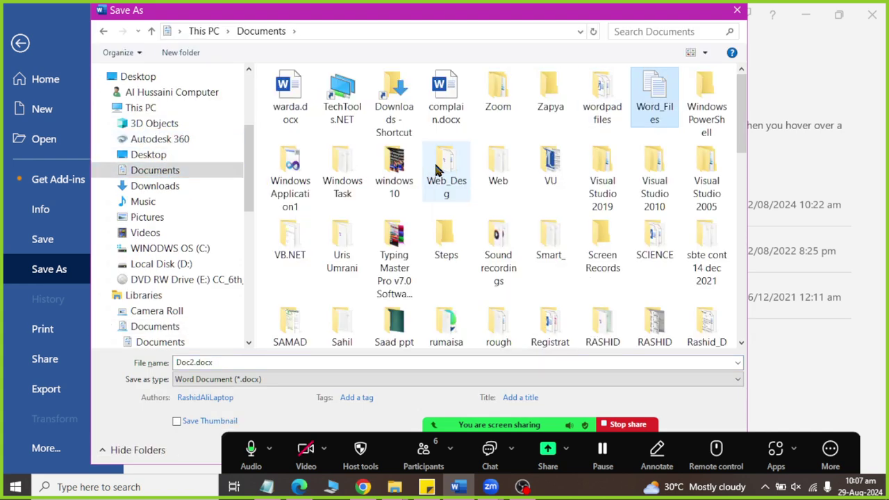
key("Return")
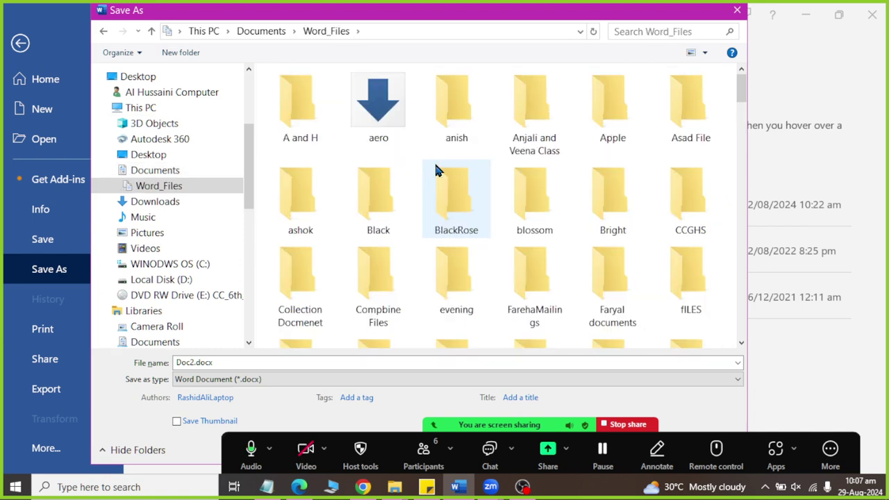
Open the Word Assignment folder and save the file as 'NTS FORM Assignment'
type("wo")
key("Return")
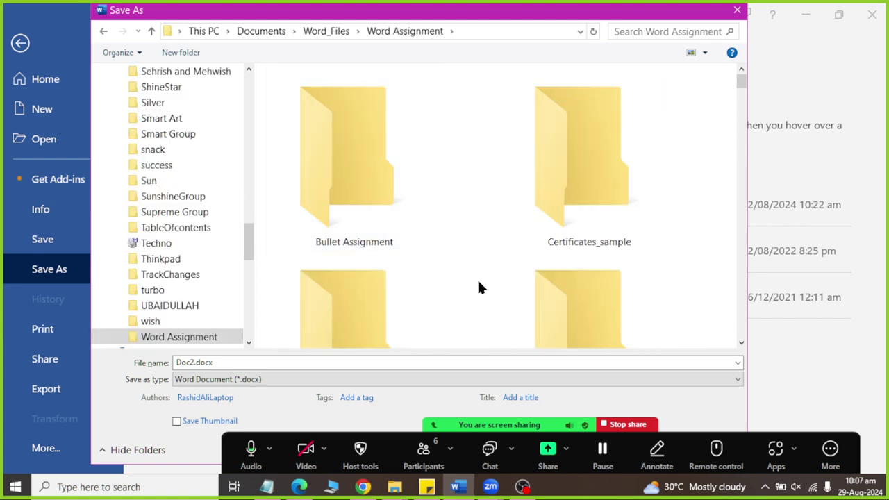
double_click(290, 362)
type("NTS FORM ")
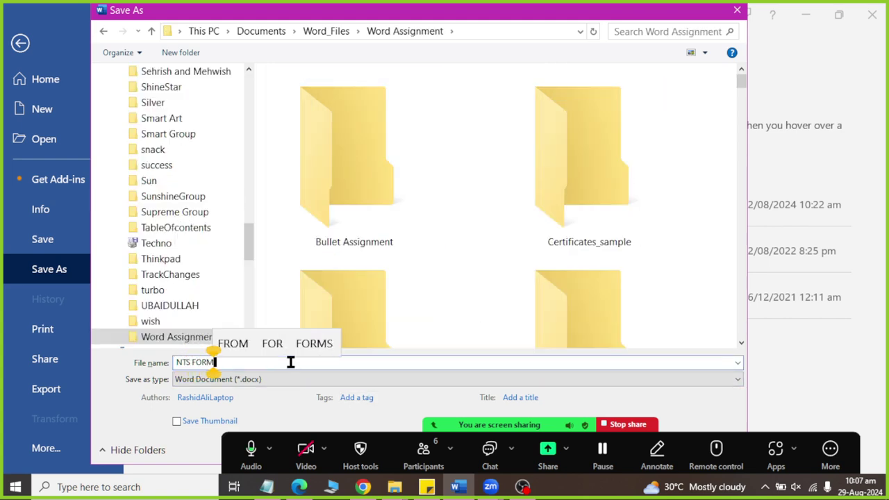
type("Assignment")
key("Return")
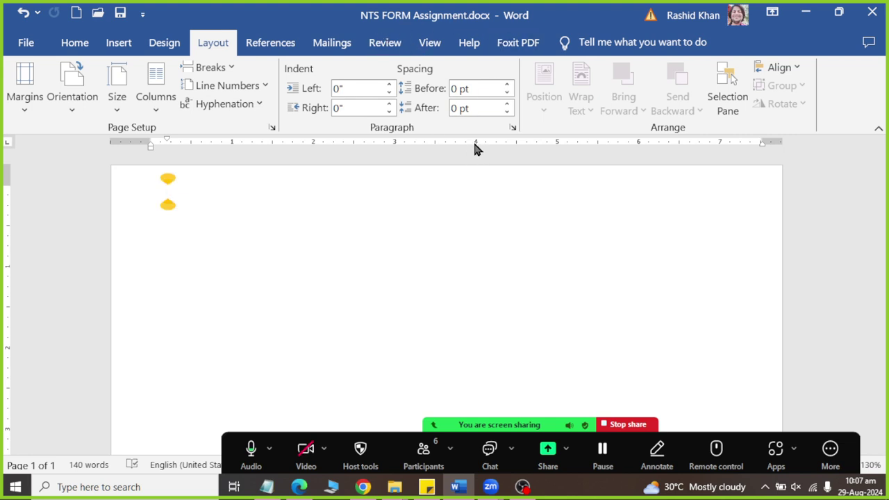
Type the shortcuts CTRL + S, CTRL + W and CTRL + N on separate lines
type("CTRL + S")
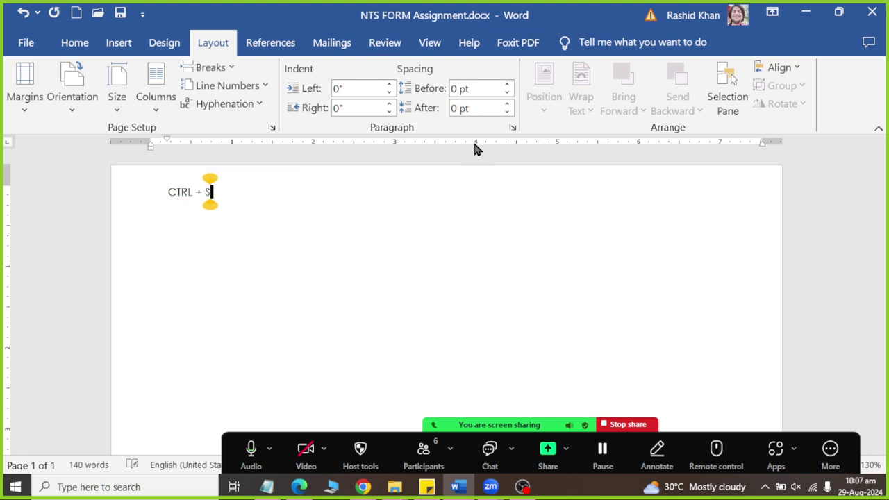
key("shift+Home")
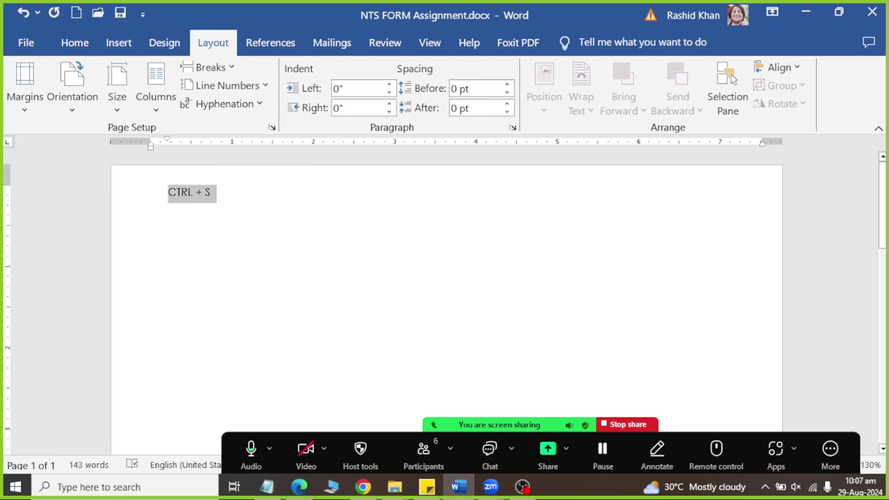
left_click(210, 192)
scroll(444, 278, "up", 4, "ctrl")
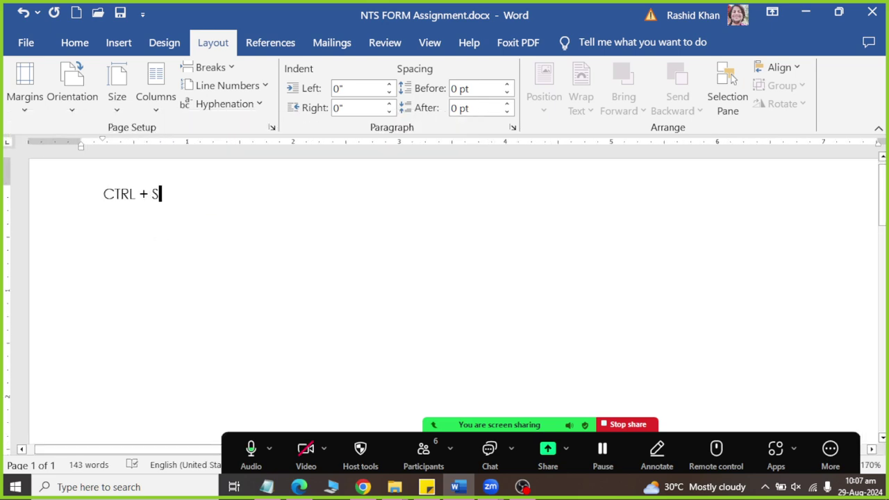
key("Return")
type("CTRL")
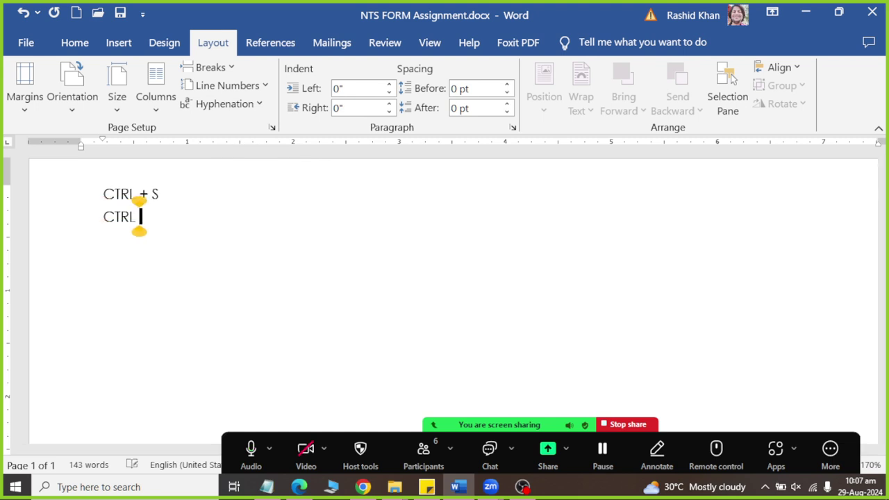
type(" + W")
key("Return")
type("CTR")
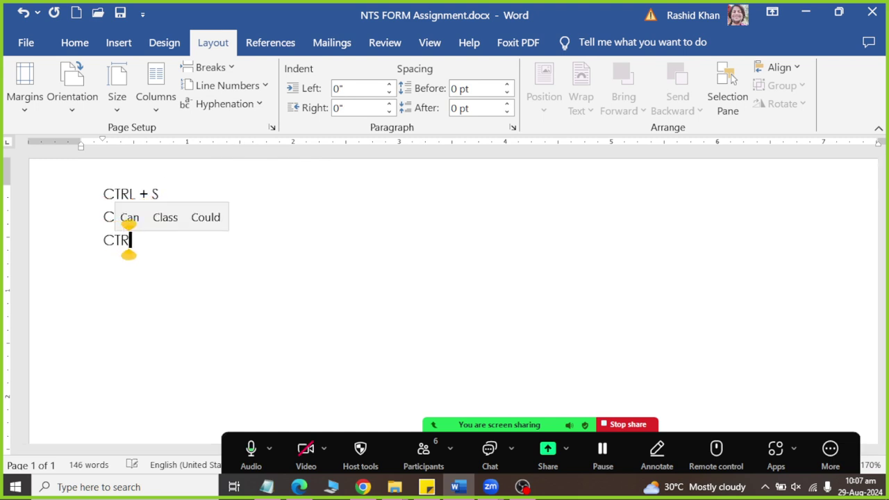
type("L + N")
key("Return")
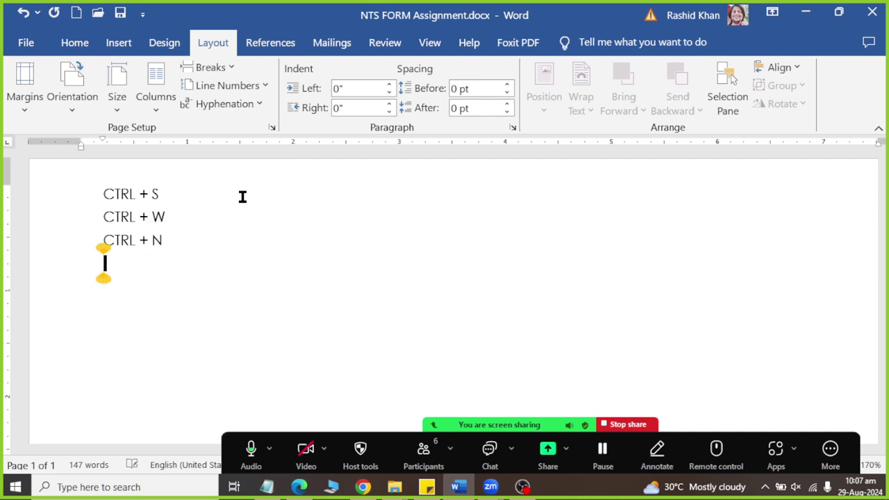
Add lines for CTRL + O, CTRL + B, CTRL + I, and the font size increase and decrease shortcuts
type("CTRL")
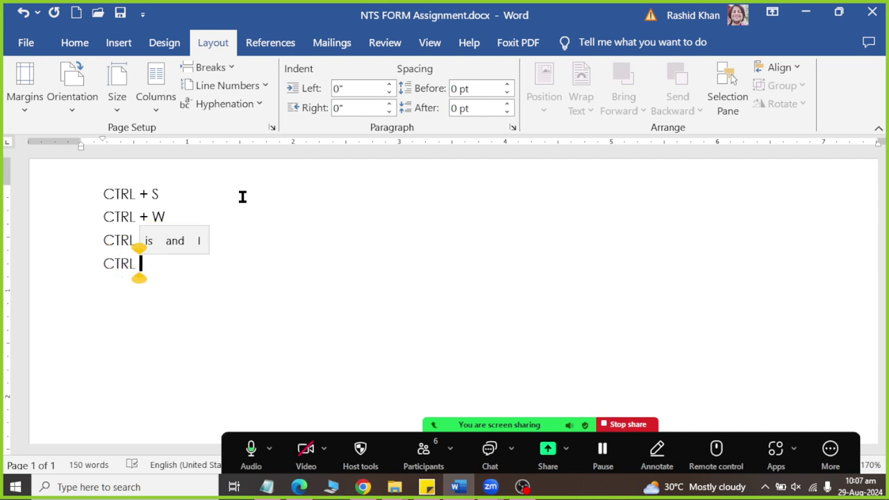
key("BackSpace")
key("BackSpace")
key("BackSpace")
type("RL + ")
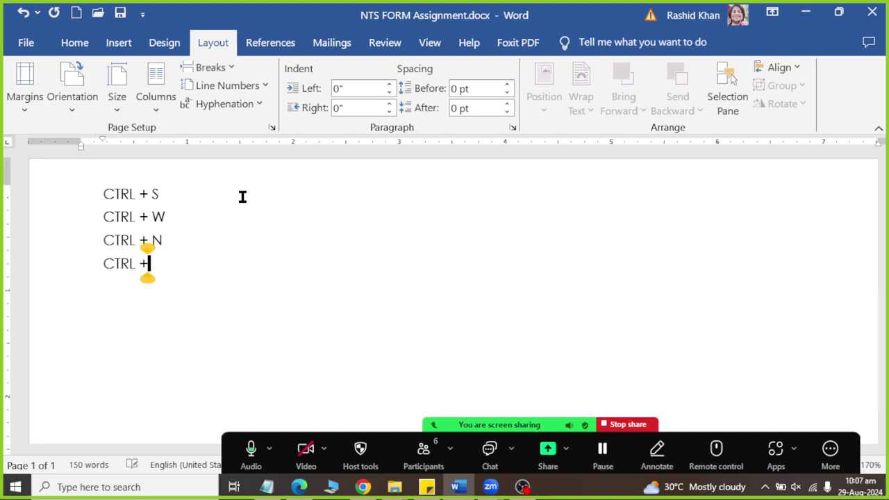
type("o")
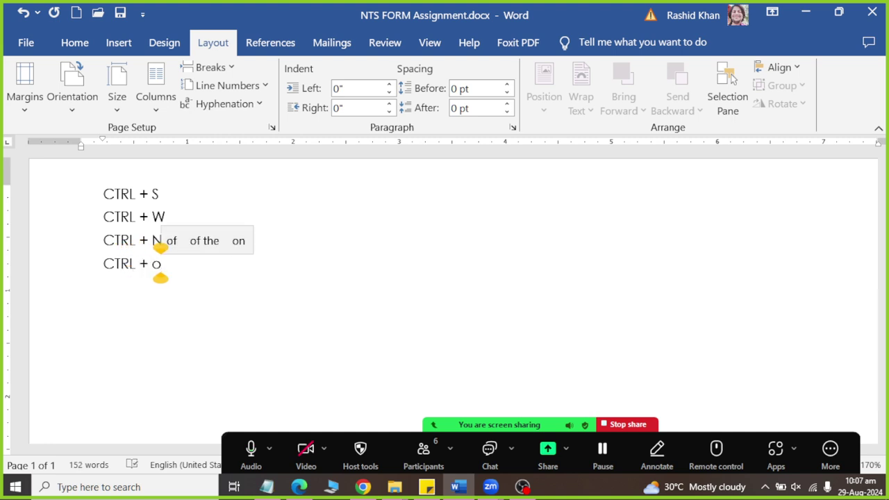
key("Return")
type("CTRL +")
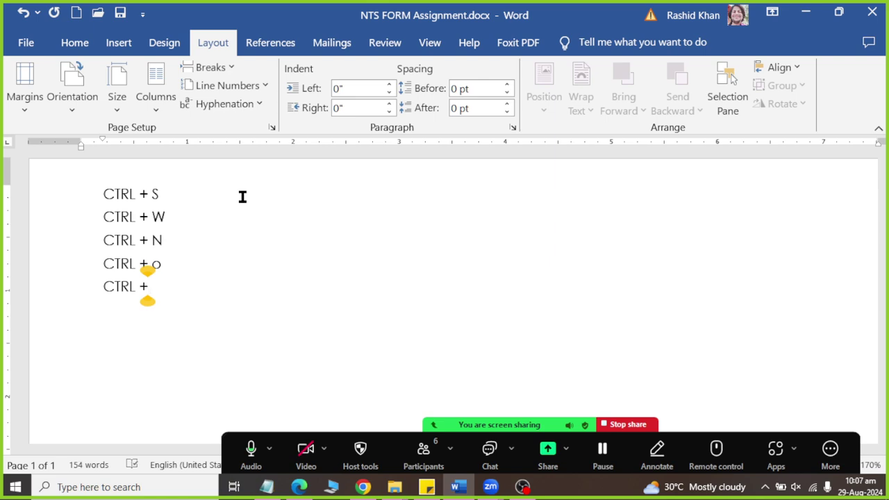
type(" B")
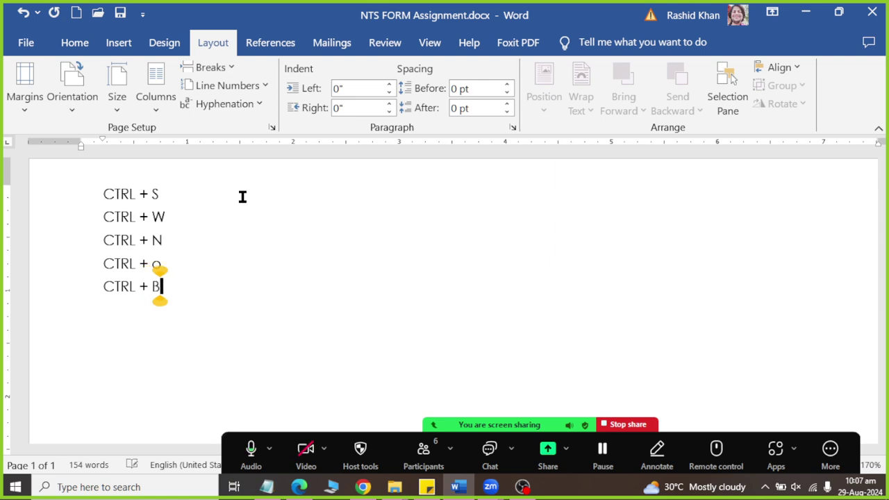
key("Return")
type("CTRL ")
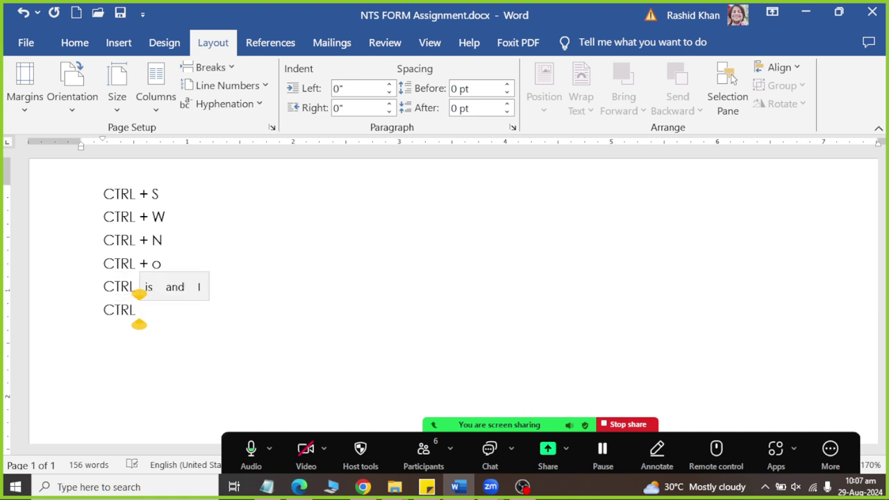
type("+ I")
key("Return")
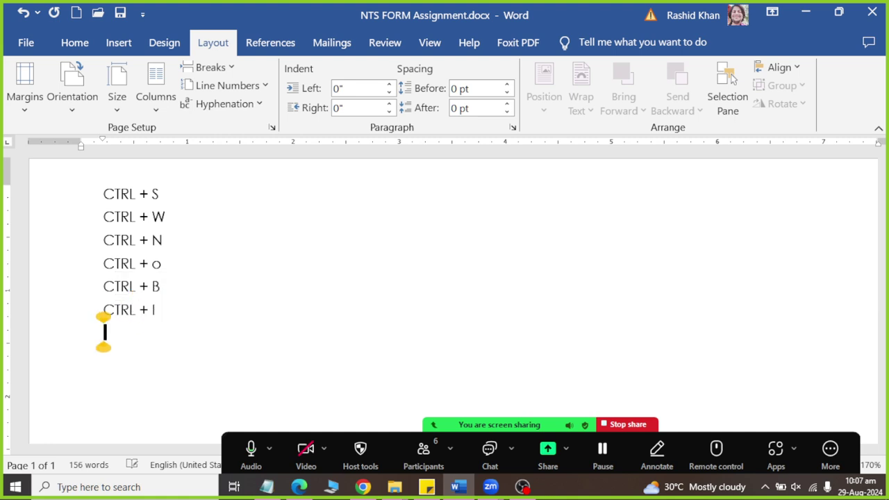
type("CTRL +")
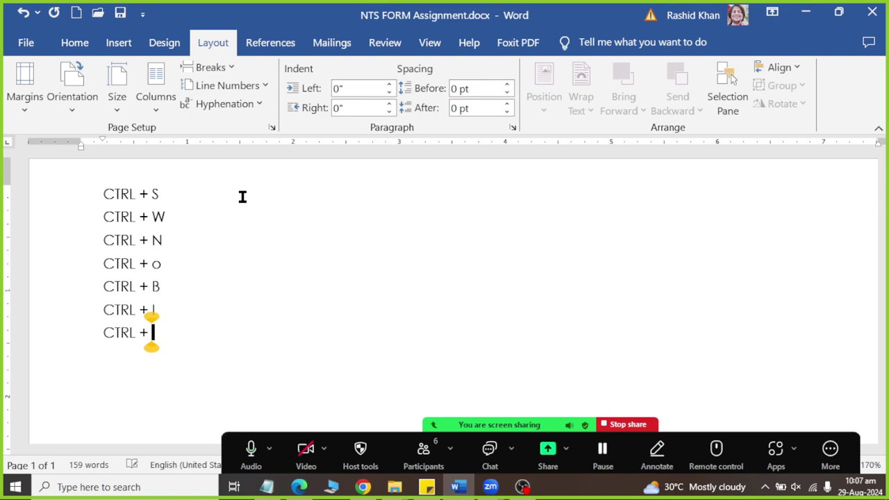
type(" U")
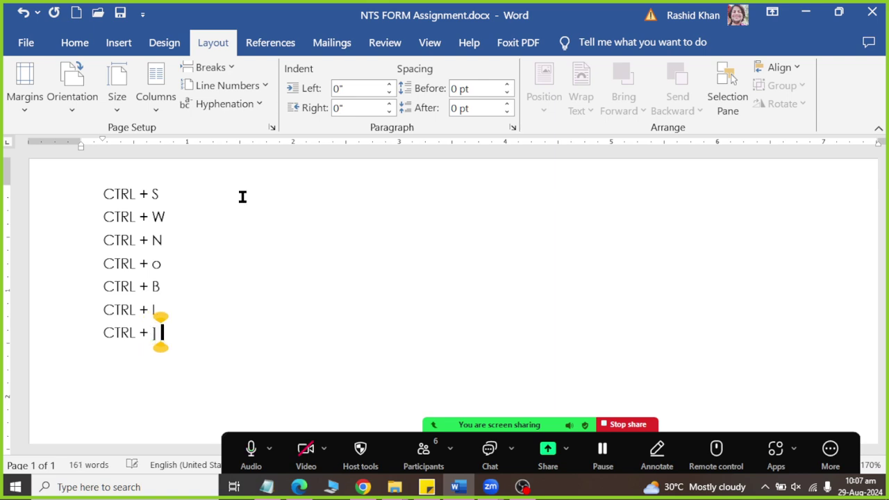
type(" Font Size incr")
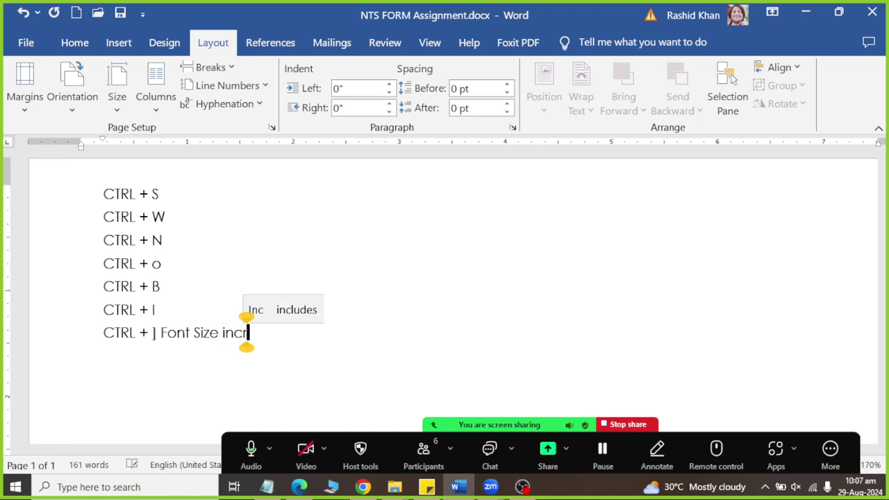
type("ease")
key("Return")
type("CTRL")
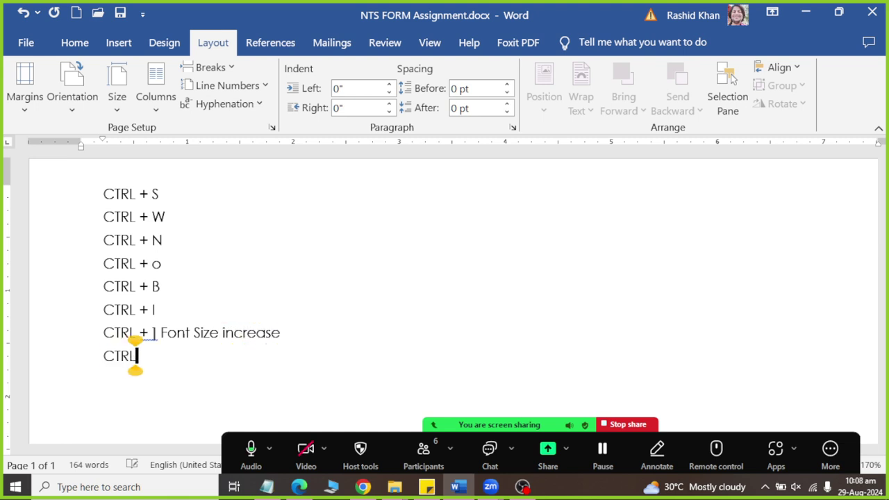
type(" + [[")
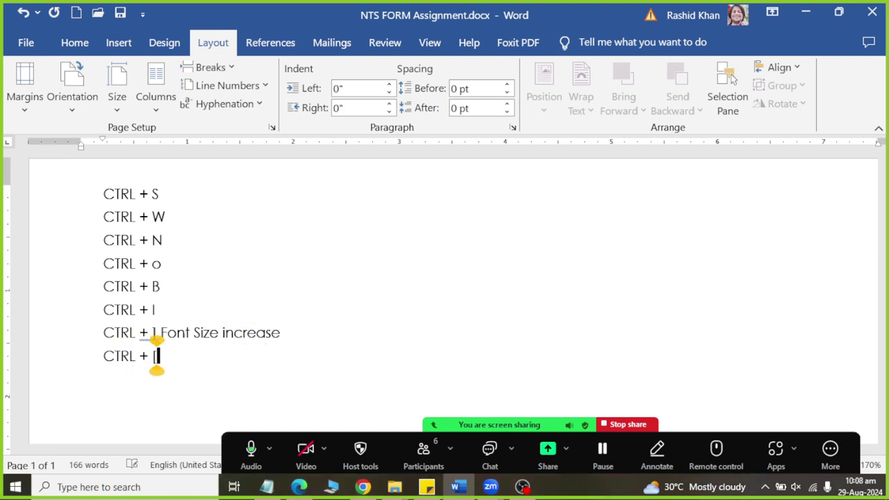
type(" FONT S")
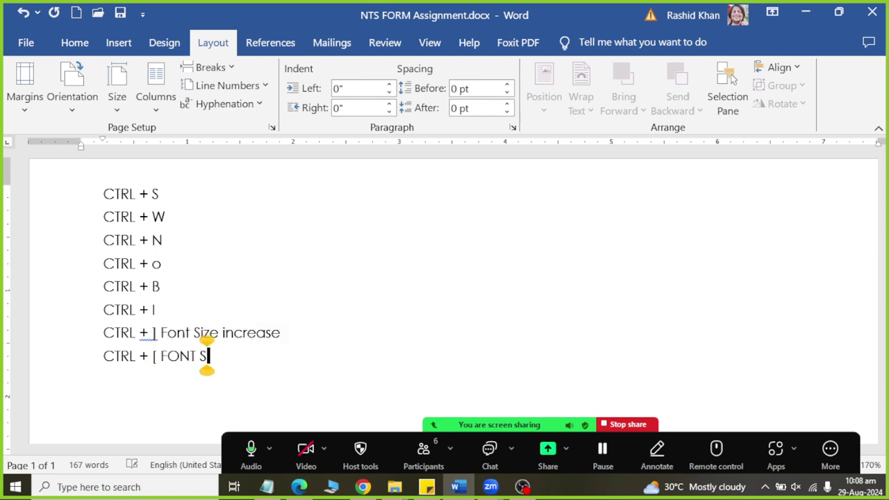
type("IZE ")
type("D")
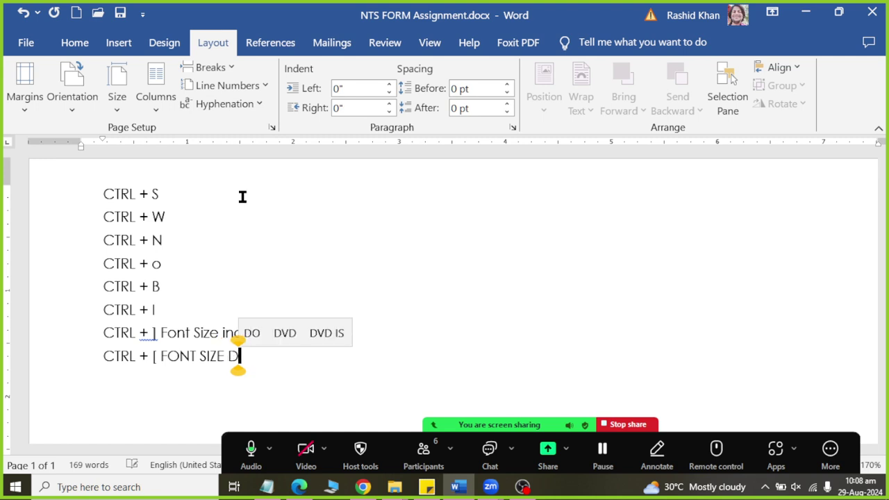
type("ecrease")
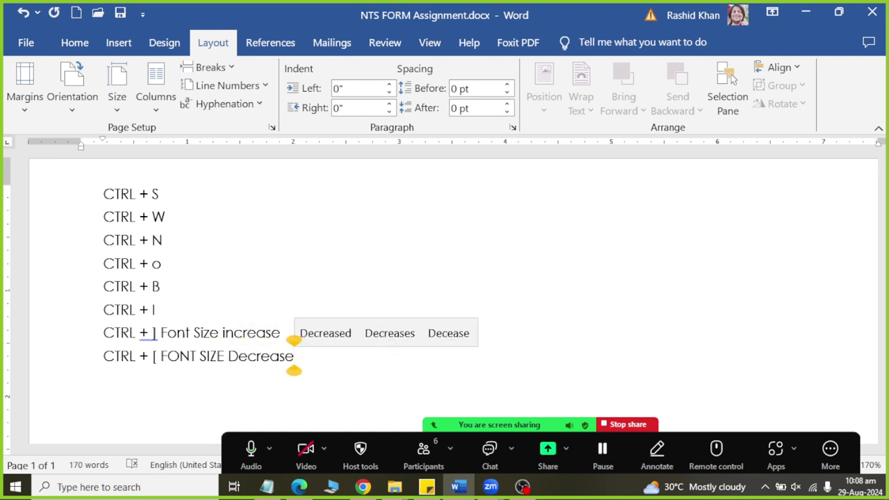
Select the whole list of shortcut lines
left_click_drag(97, 194, 374, 354)
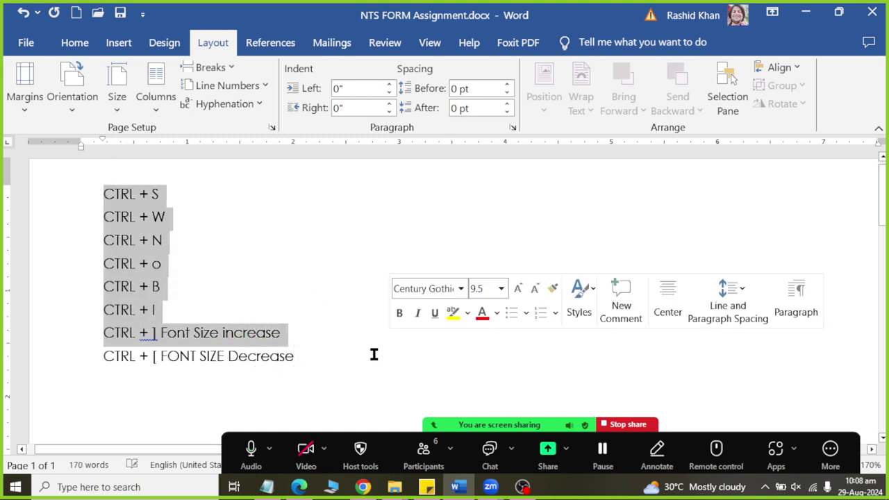
left_click(301, 341)
left_click_drag(301, 341, 72, 317)
left_click(247, 340)
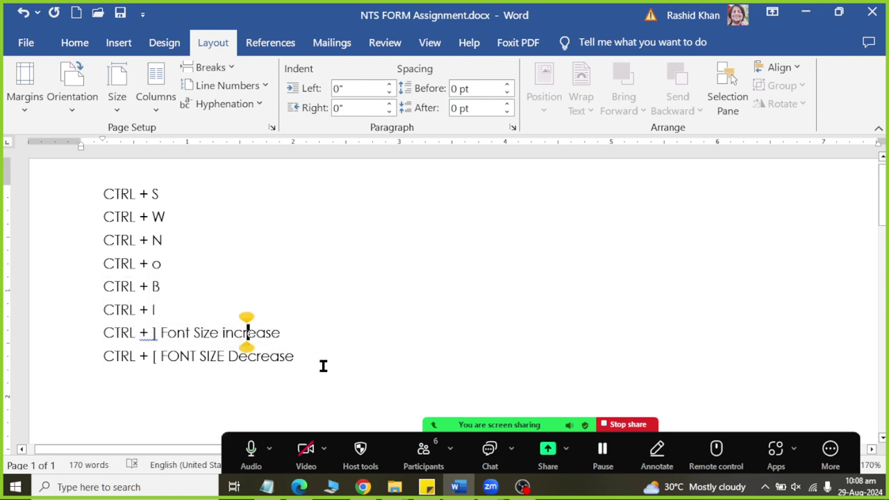
left_click_drag(323, 366, 53, 149)
key("ctrl+c")
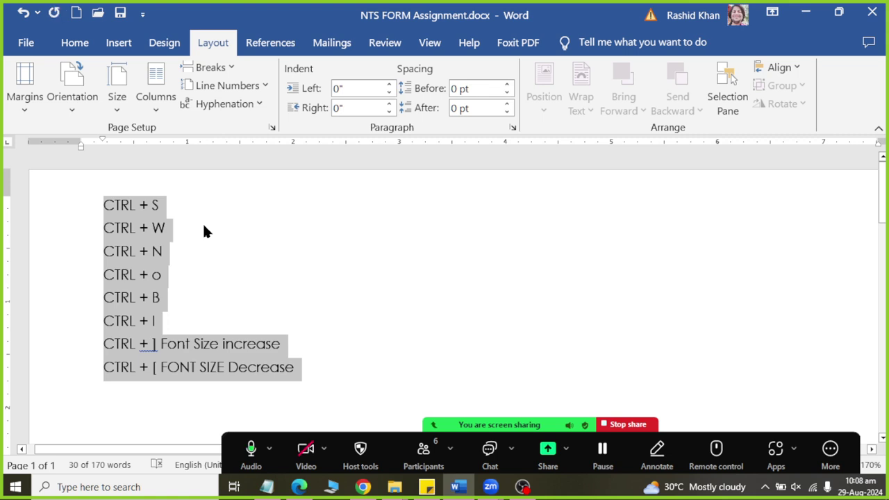
Paste the shortcut list into the admission-inquiry chat in WhatsApp Web and send it
left_click(375, 487)
left_click(126, 155)
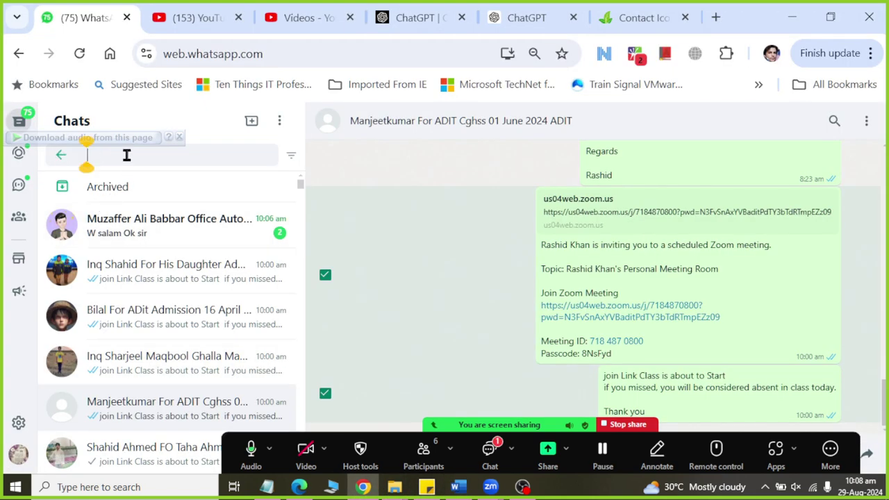
type("pa")
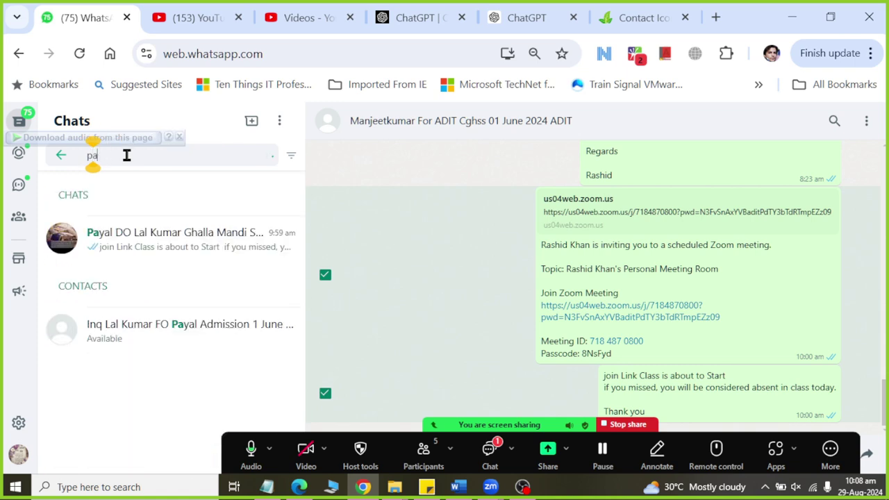
key("Escape")
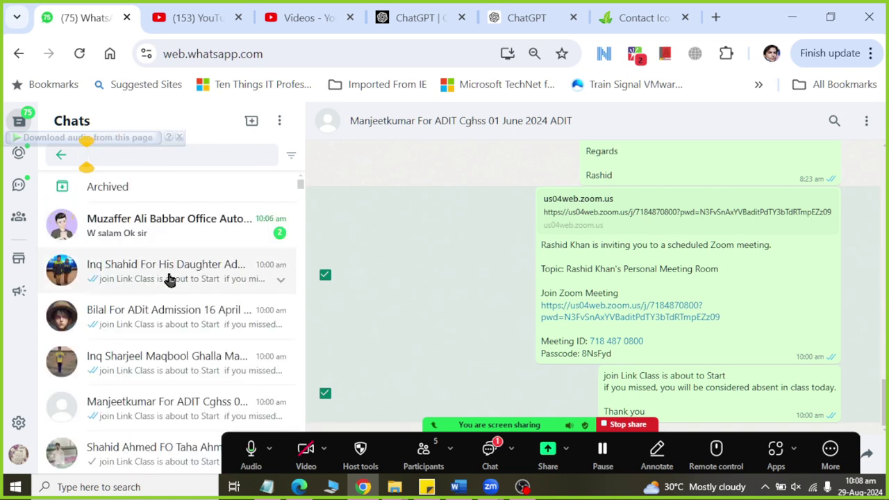
left_click(179, 276)
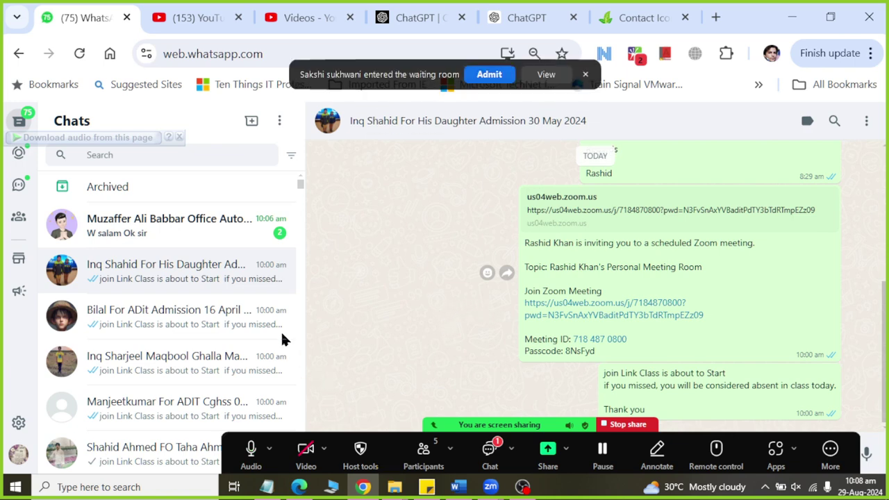
key("ctrl+v")
key("Return")
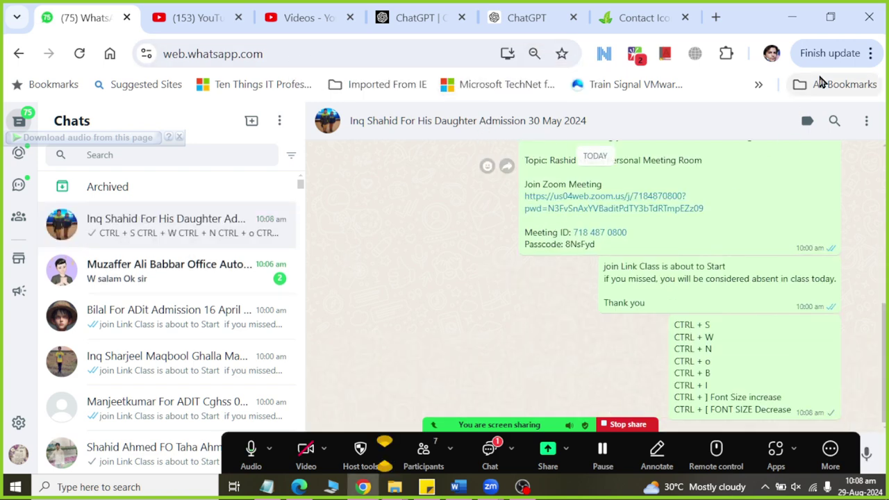
Delete the shortcut lines from the Word page, then review and close the Zoom meeting chat
left_click(458, 486)
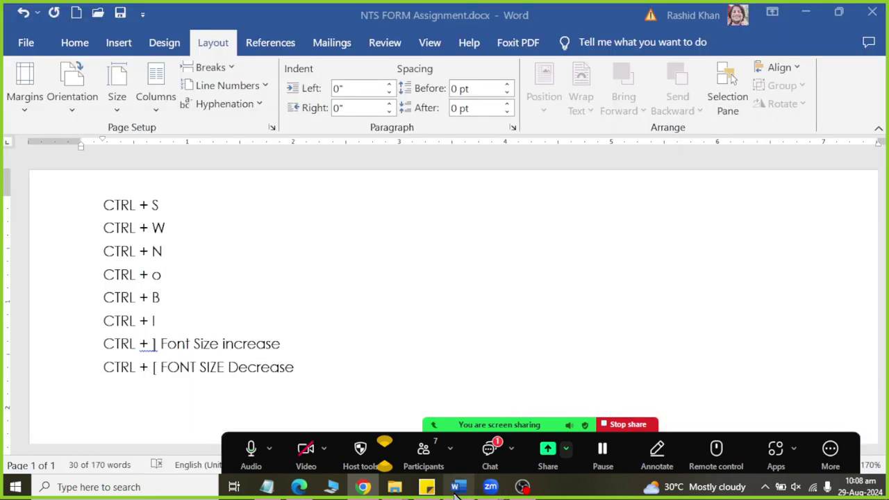
key("Delete")
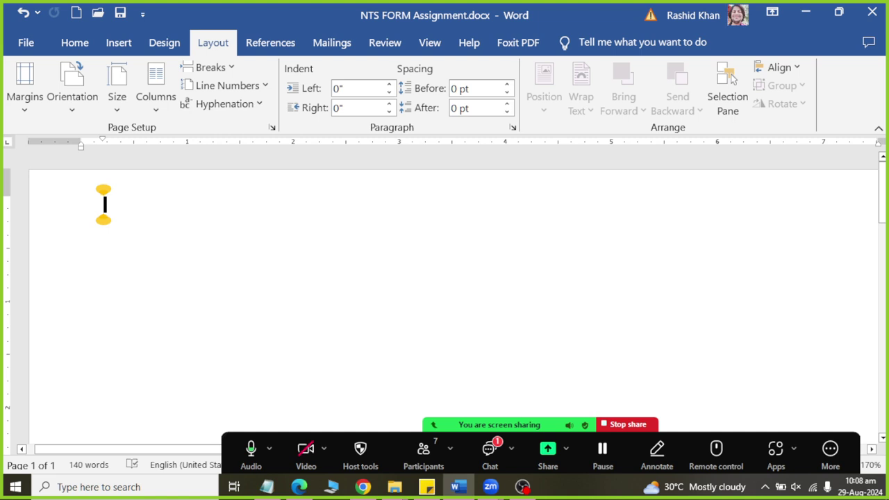
left_click(490, 451)
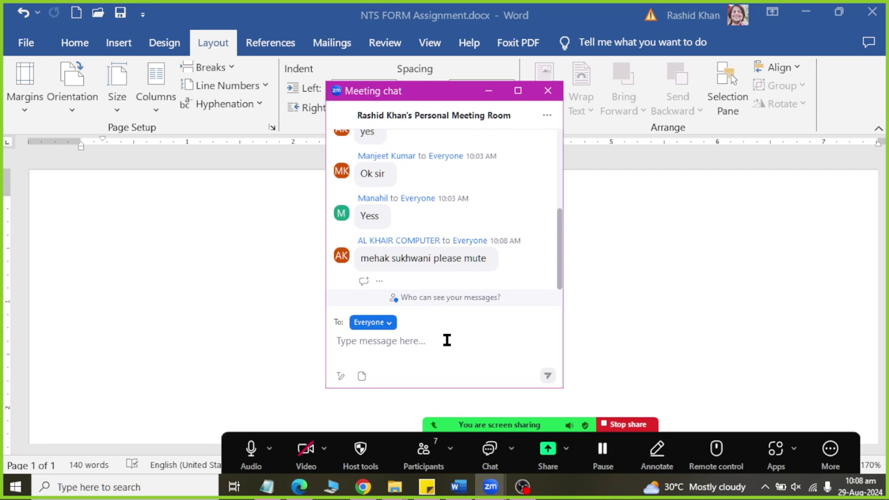
mouse_move(423, 258)
left_click_drag(368, 258, 484, 258)
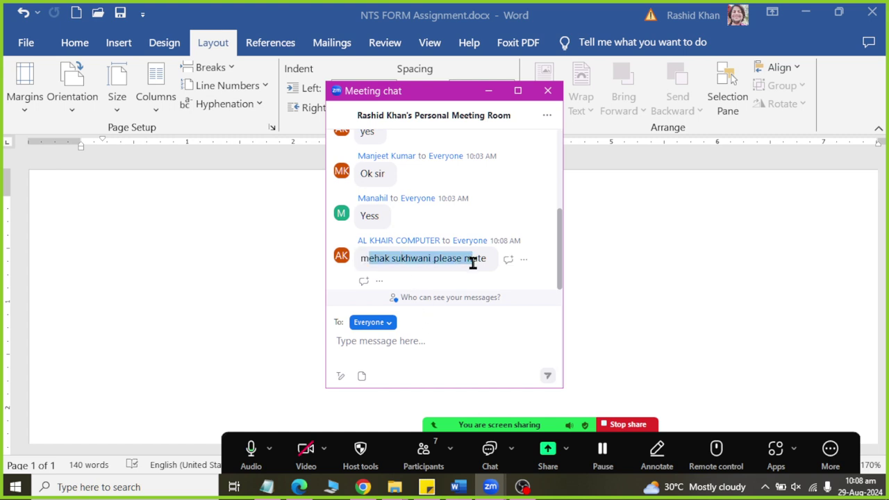
left_click(547, 90)
Review and close the Zoom participant list, returning the cursor to the Word page
left_click(425, 455)
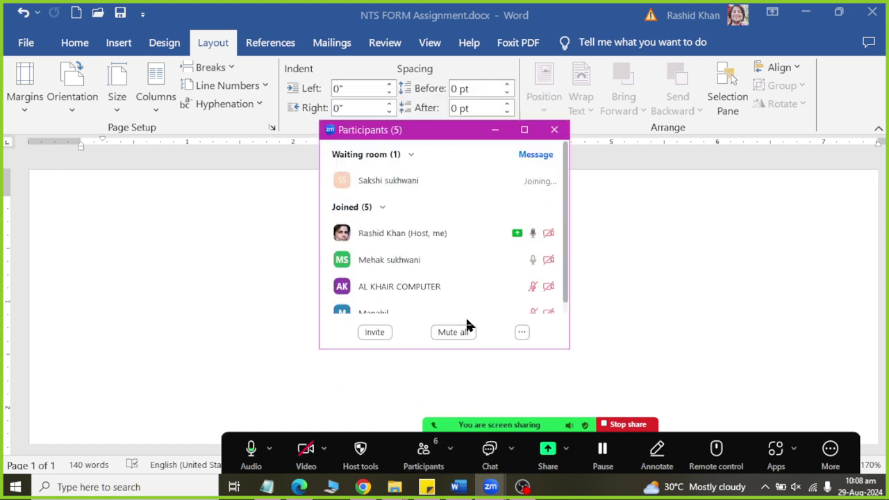
scroll(524, 239, "down", 1)
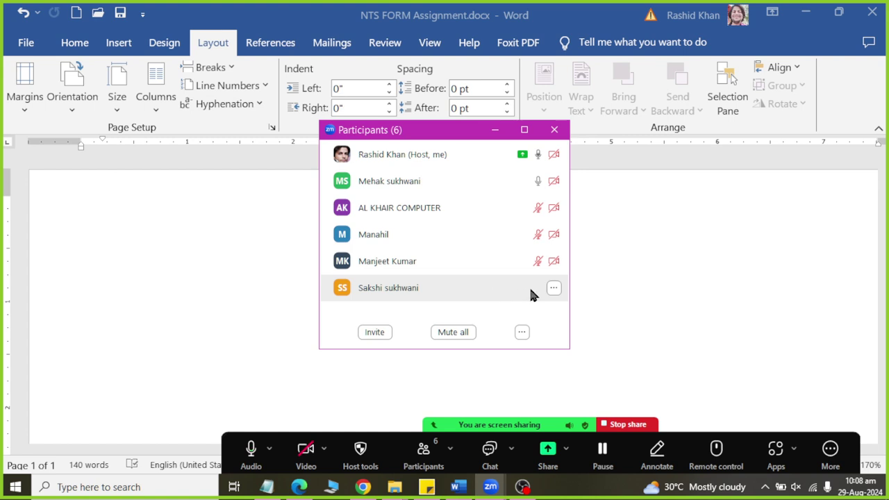
left_click(554, 129)
left_click(103, 205)
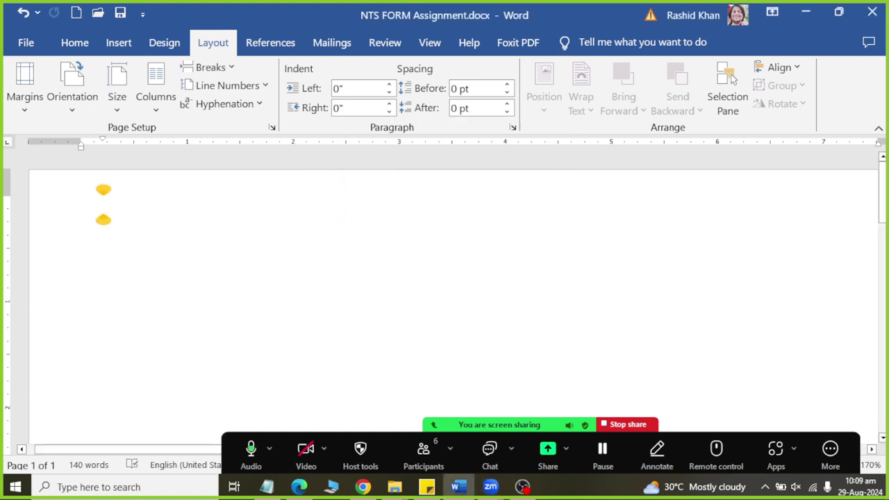
Copy APPICATION FORM and PUBLIC SECTOR ENTITY from the PDF onto the first two lines
left_click(299, 486)
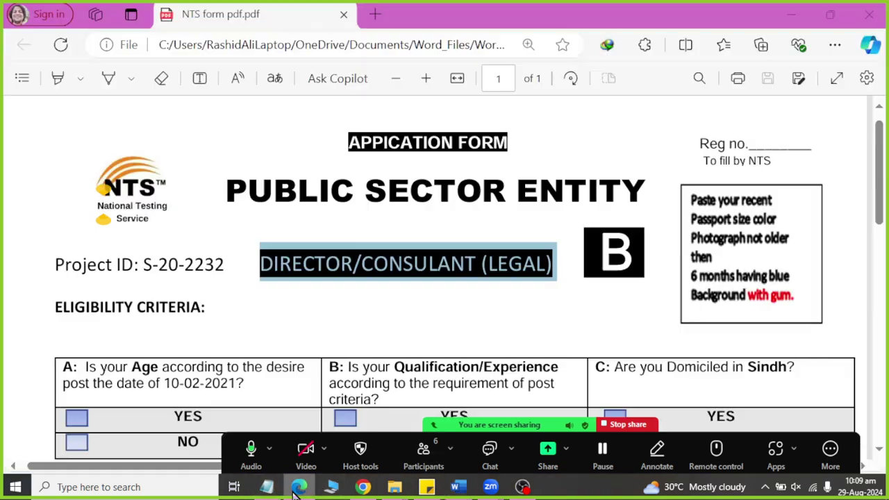
left_click_drag(396, 157, 417, 146)
left_click(416, 146)
left_click_drag(351, 135, 508, 143)
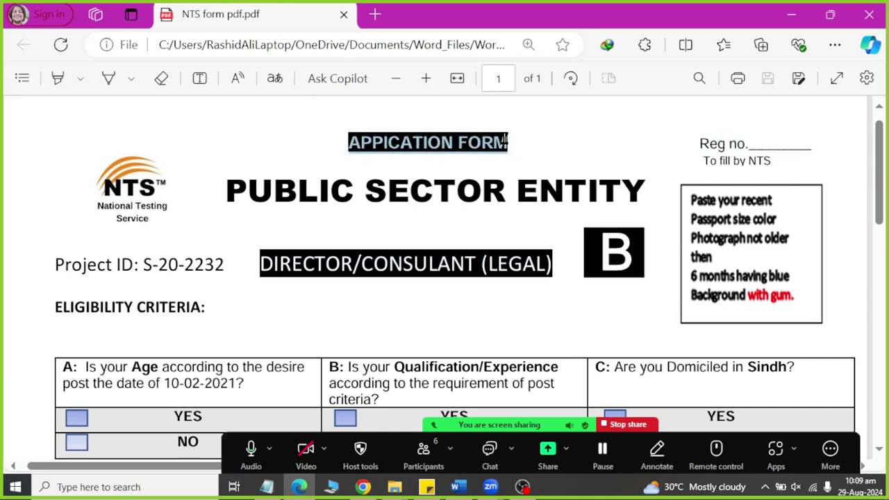
key("ctrl+c")
key("alt+Tab")
left_click(105, 204)
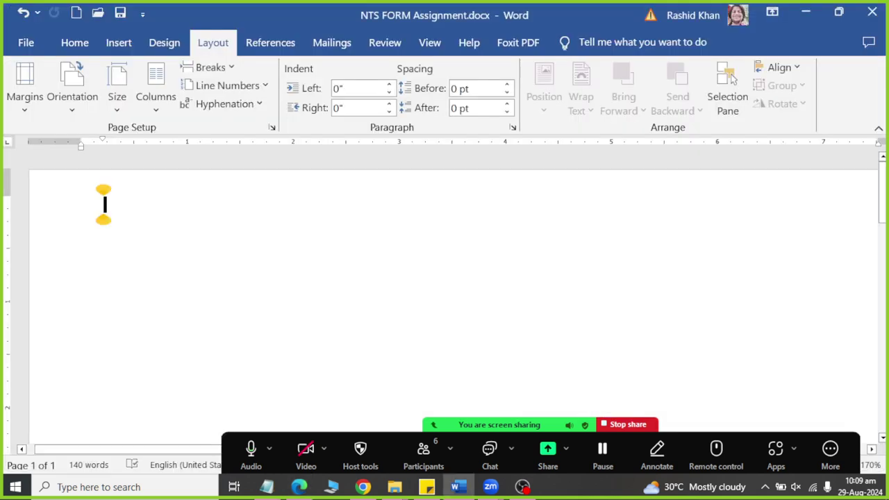
key("ctrl+v")
key("Return")
key("alt+Tab")
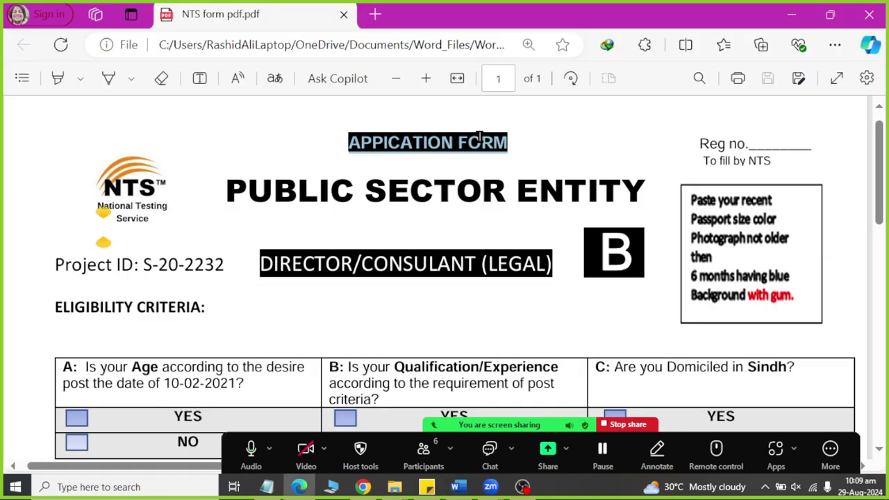
left_click_drag(218, 195, 654, 186)
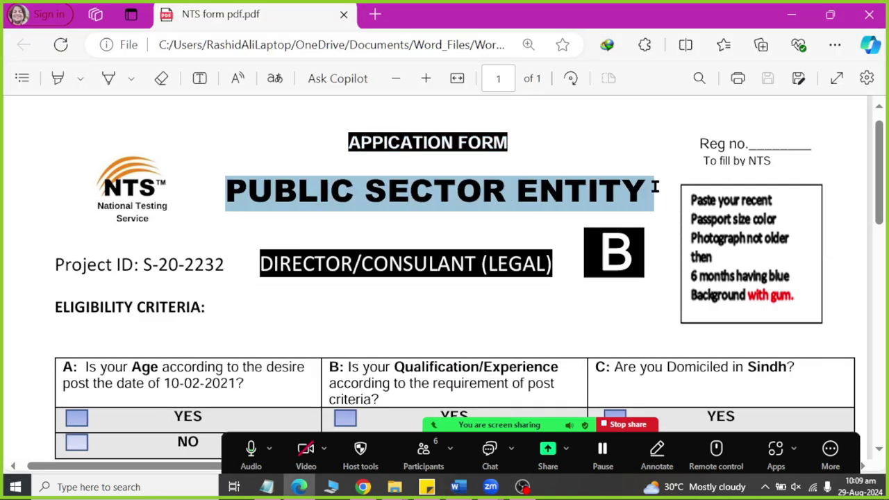
key("alt+Tab")
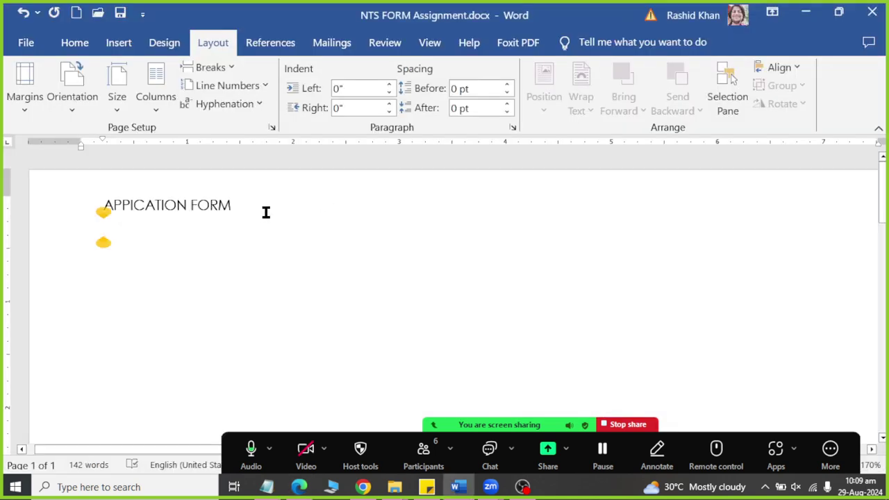
key("ctrl+v")
Copy the Project ID line from the PDF onto a new line
key("alt+Tab")
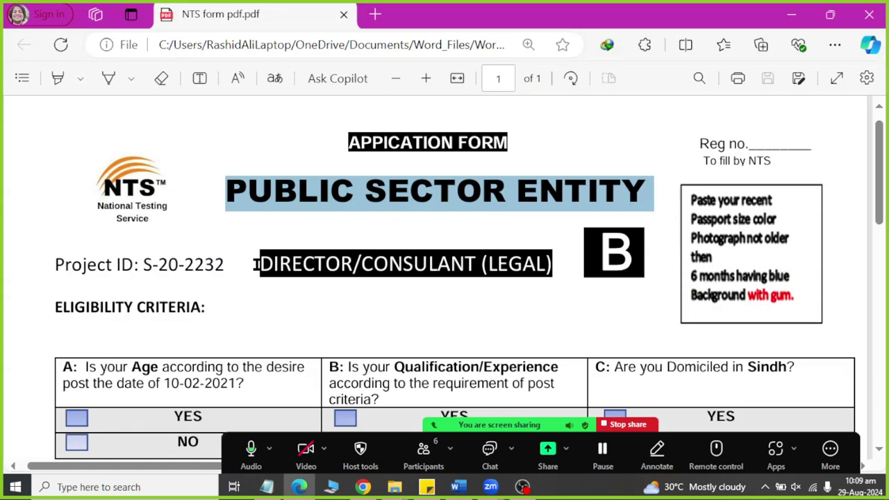
left_click_drag(256, 264, 552, 263)
left_click_drag(55, 264, 561, 270)
key("alt+Tab")
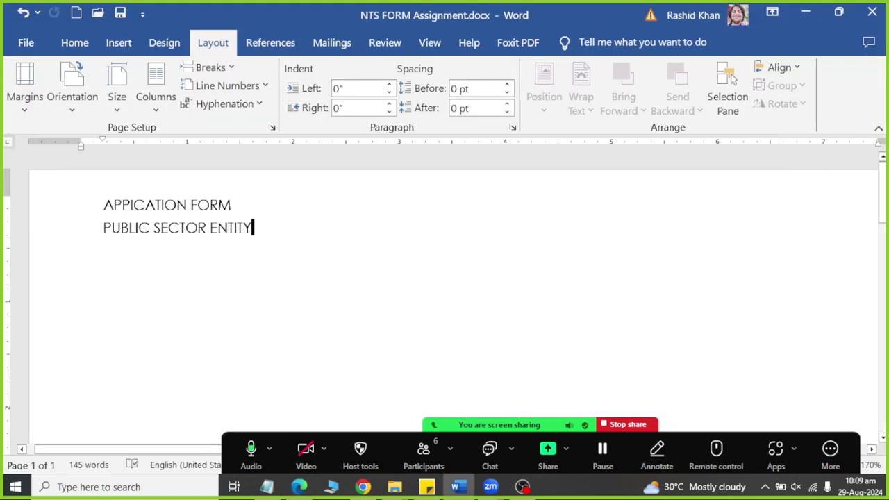
key("Return")
key("ctrl+v")
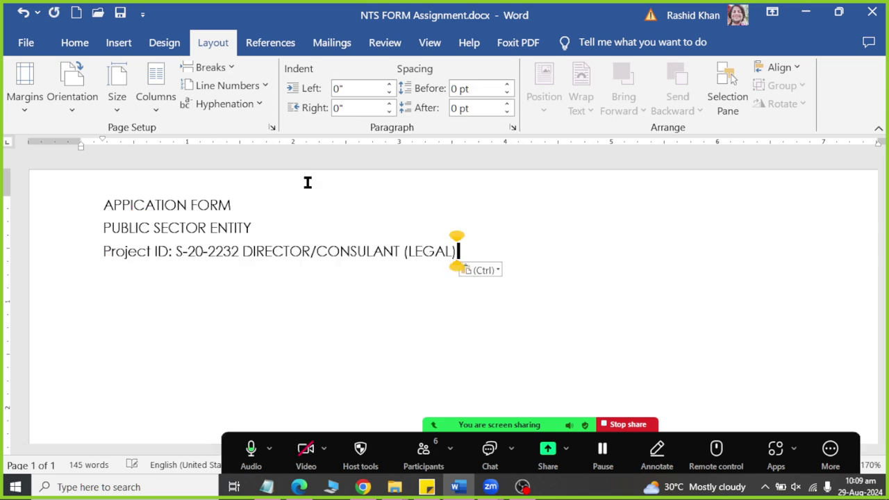
key("alt+Tab")
key("alt+Tab")
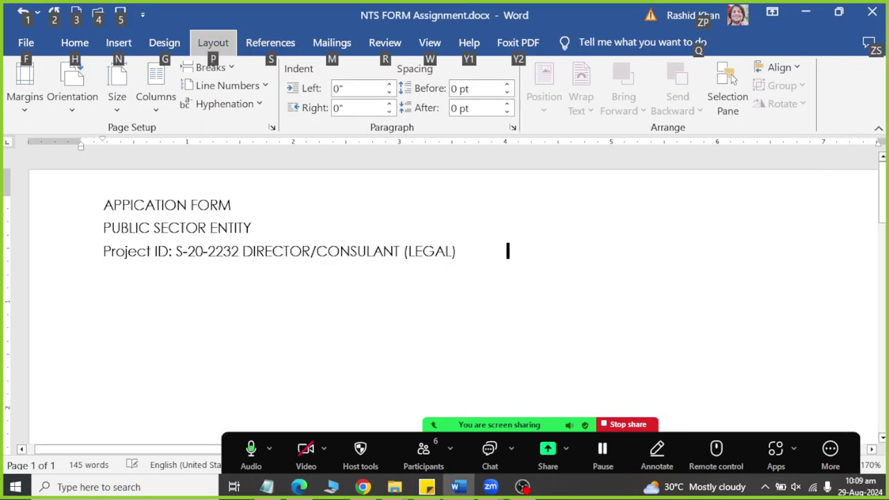
key("alt+Tab")
Copy ELIGIBILITY CRITERIA: from the PDF onto a new line after the Project ID
left_click_drag(52, 307, 230, 310)
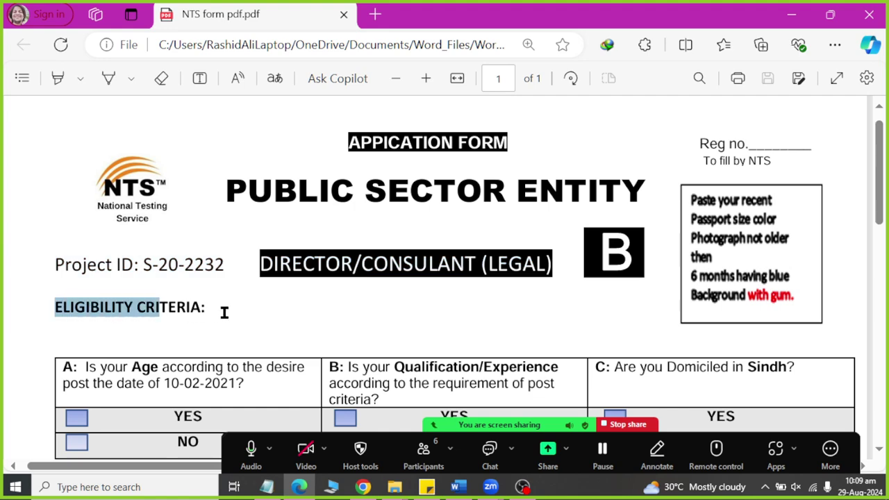
key("alt+Tab")
left_click(508, 251)
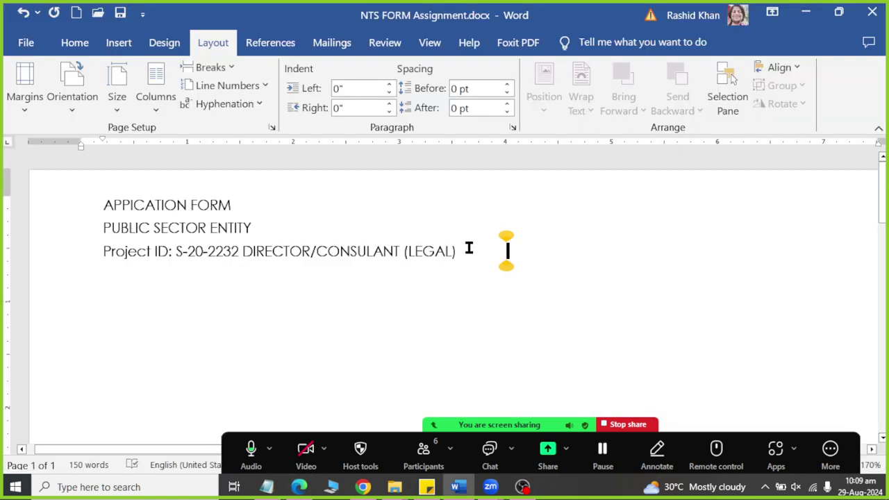
key("Return")
key("ctrl+v")
key("alt+Tab")
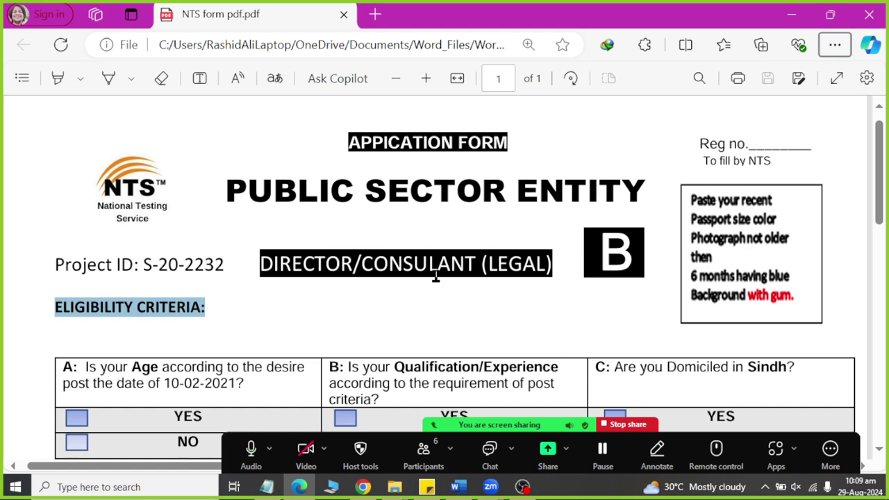
key("alt+Tab")
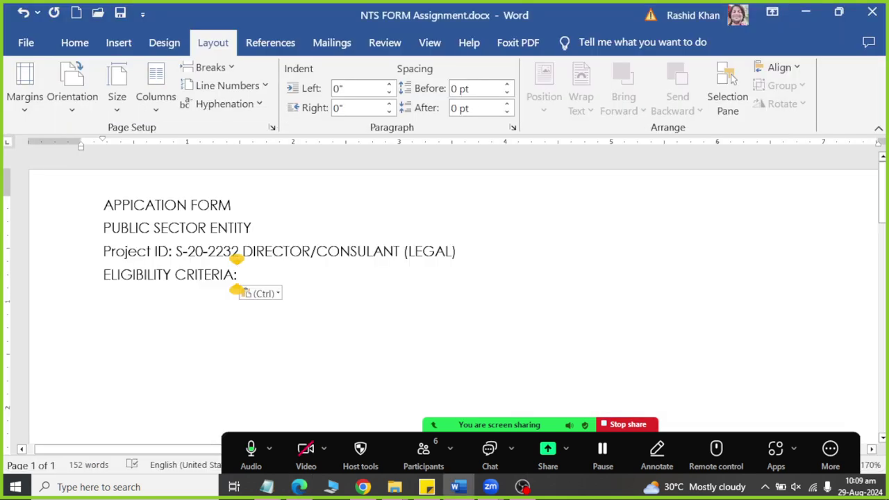
left_click(75, 45)
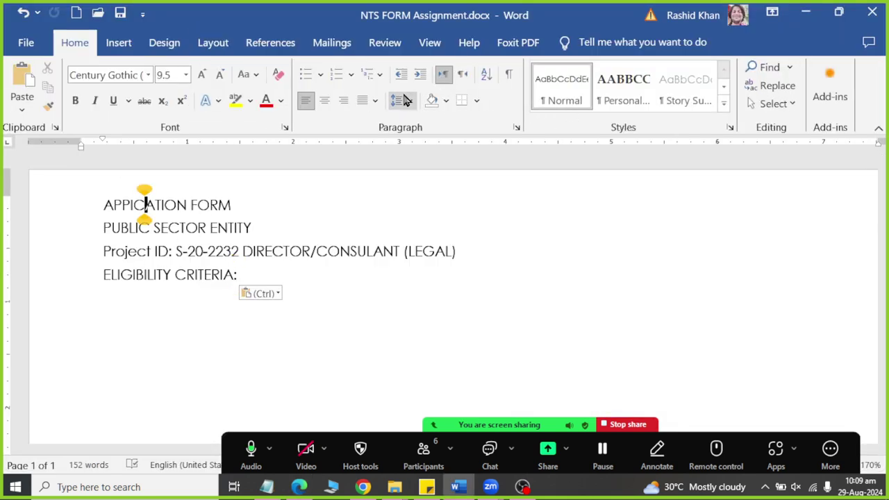
Apply the Title style to APPICATION FORM, centre it and shrink the word APPICATION
left_click(722, 104)
left_click(683, 133)
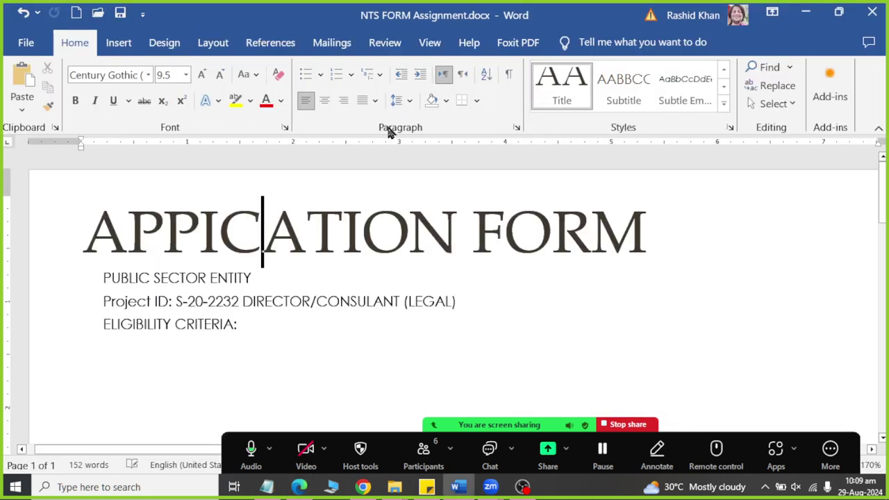
left_click(325, 100)
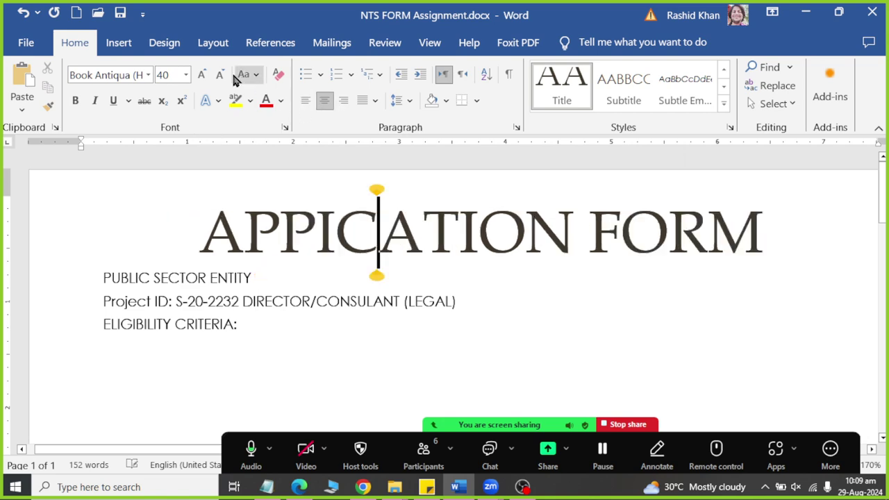
left_click(222, 76)
left_click(222, 76)
left_click(220, 75)
left_click(221, 75)
left_click(221, 75)
left_click(221, 75)
left_click(221, 75)
left_click(221, 75)
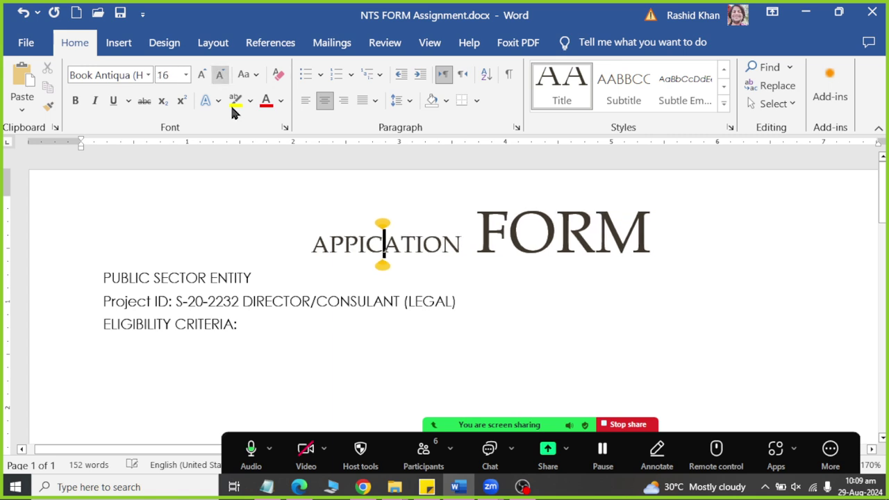
Reapply Title to the whole APPICATION FORM line, right-align it and set it to 20 pt
triple_click(532, 232)
left_click(723, 103)
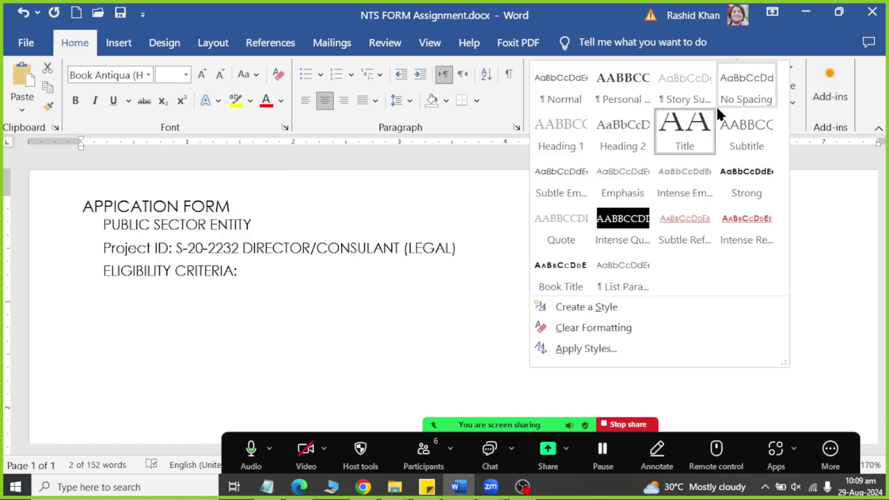
left_click(684, 119)
left_click(343, 100)
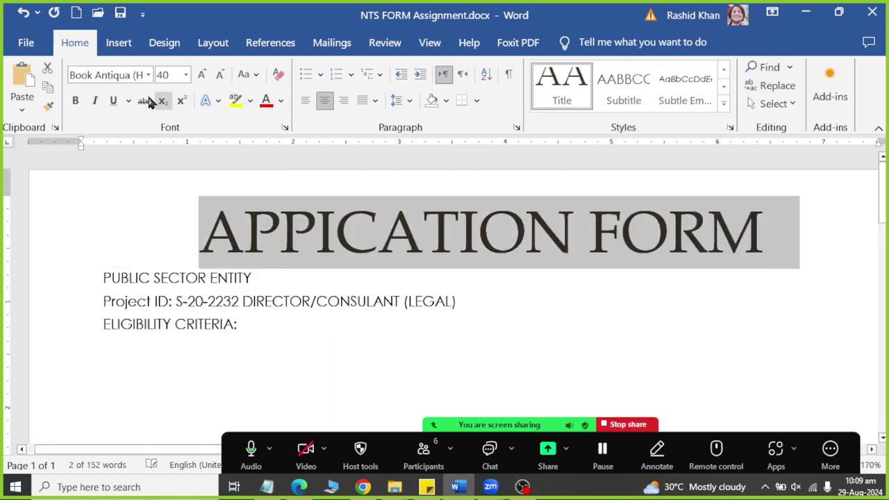
left_click(163, 75)
type("20")
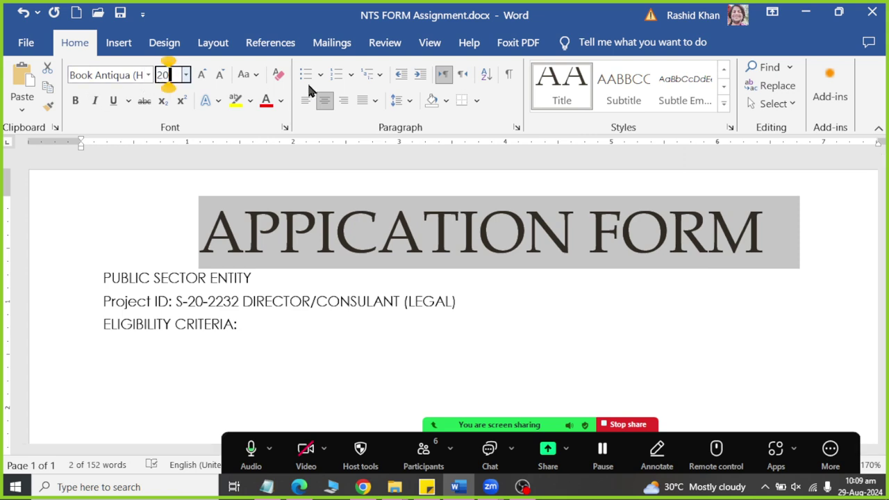
key("Return")
key("alt+Tab")
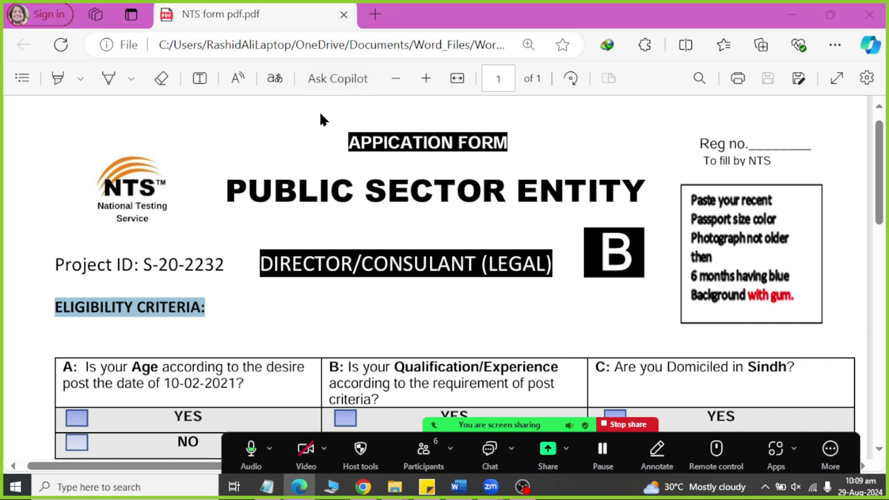
Set the APPICATION FORM heading to 14 pt
key("alt+Tab")
left_click(166, 75)
type("14")
key("Return")
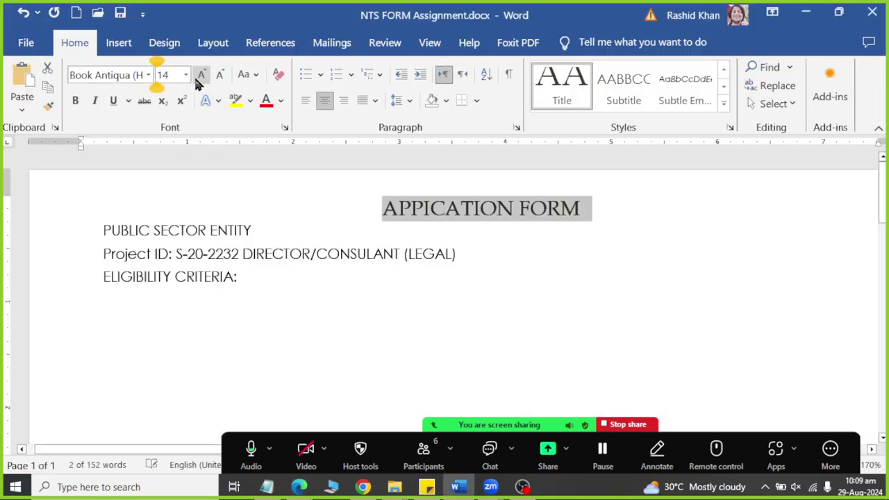
Apply the Title style to the PUBLIC SECTOR ENTITY line and centre it
left_click_drag(96, 240, 268, 236)
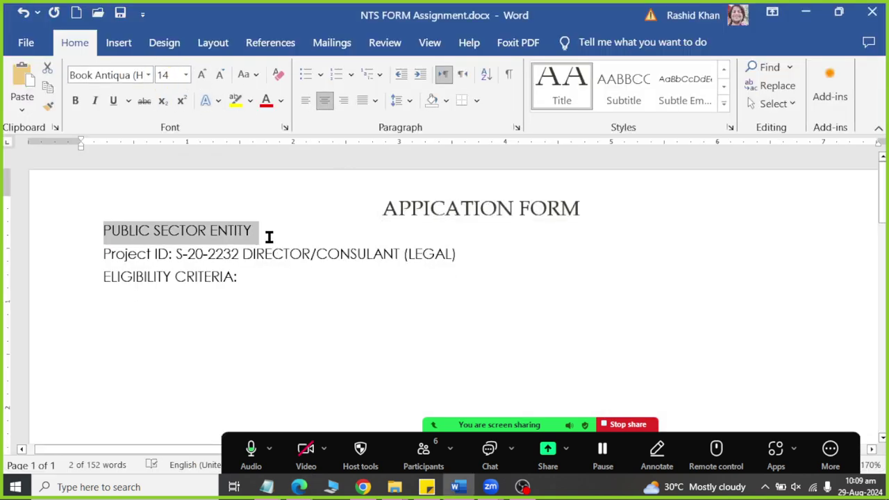
key("alt+Tab")
key("alt+Tab")
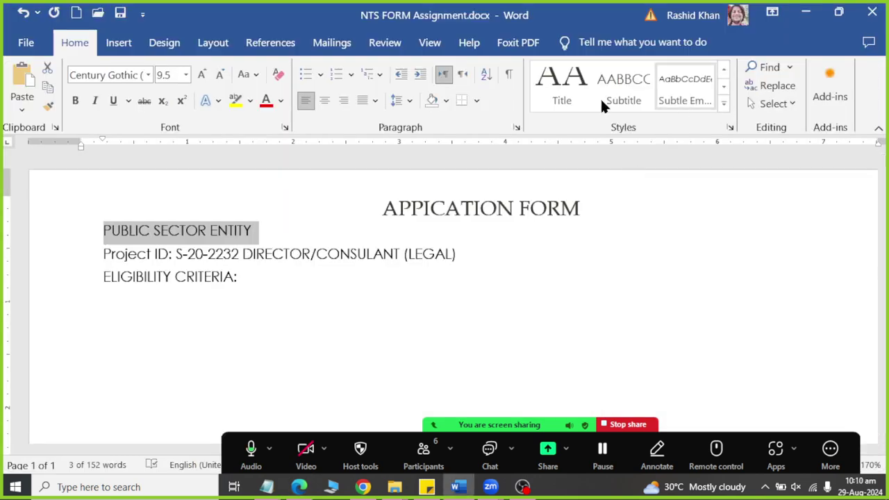
left_click(587, 104)
left_click(327, 99)
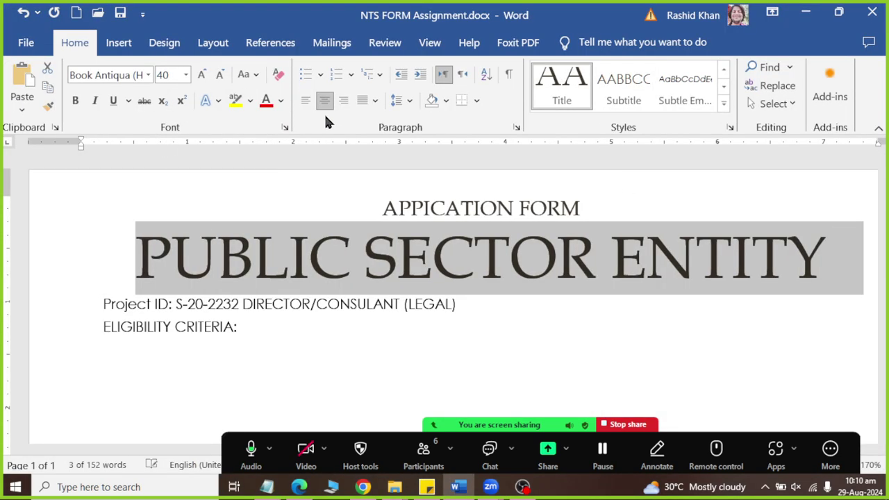
Reduce the PUBLIC SECTOR ENTITY title to 22 pt after trying 30 and 26
left_click(168, 74)
type("30")
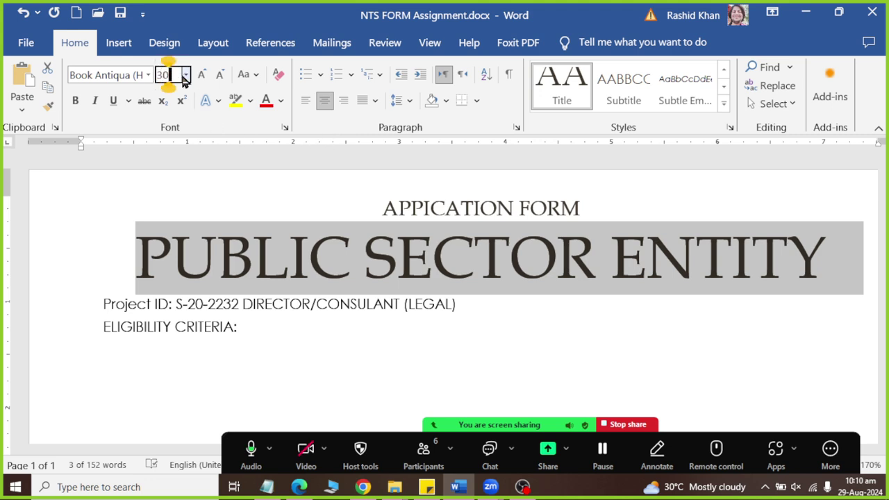
key("Return")
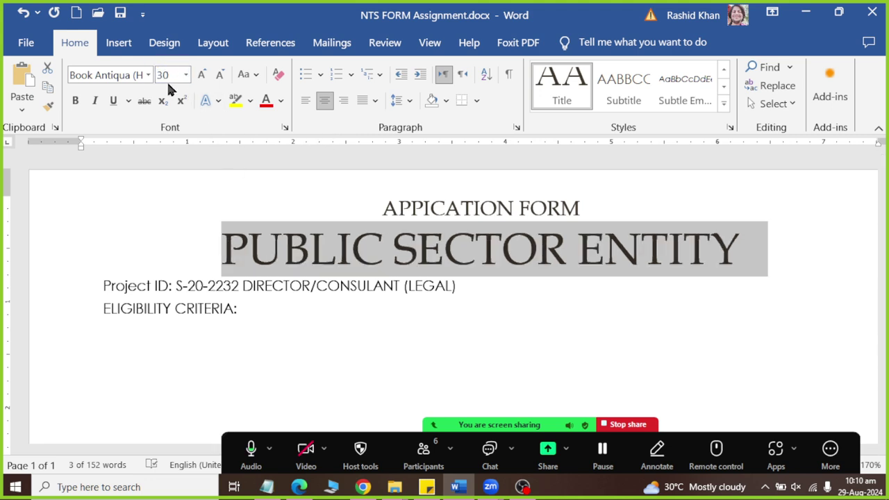
left_click(169, 75)
type("26")
key("Return")
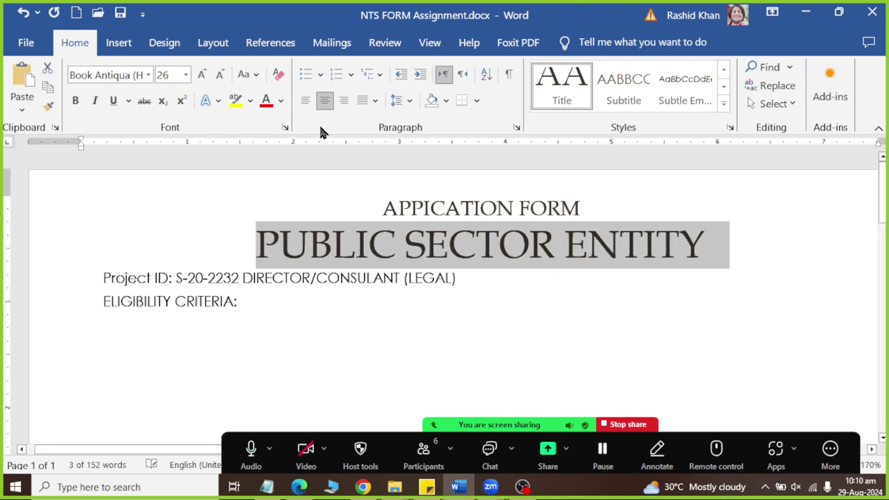
left_click(169, 75)
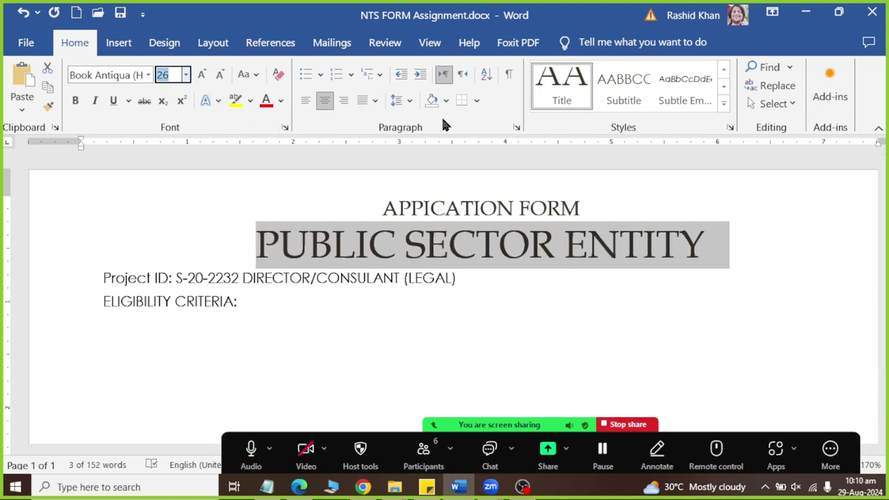
type("22")
key("Return")
key("alt+Tab")
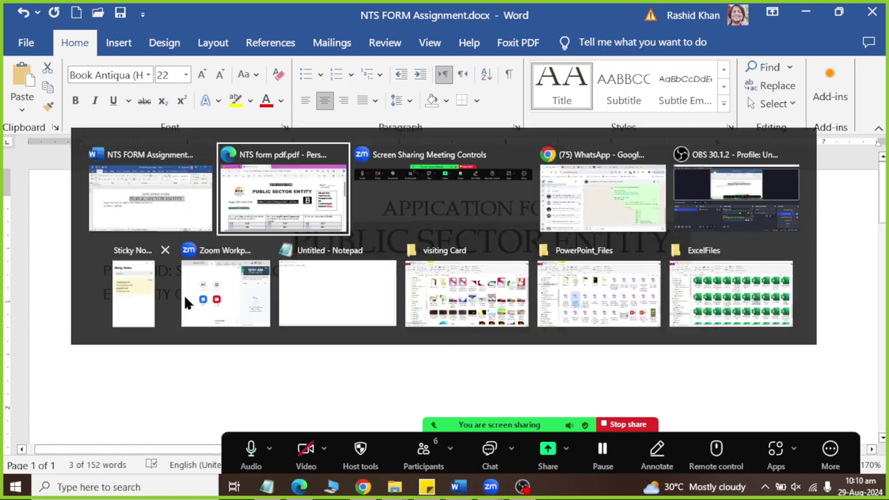
key("alt+Tab")
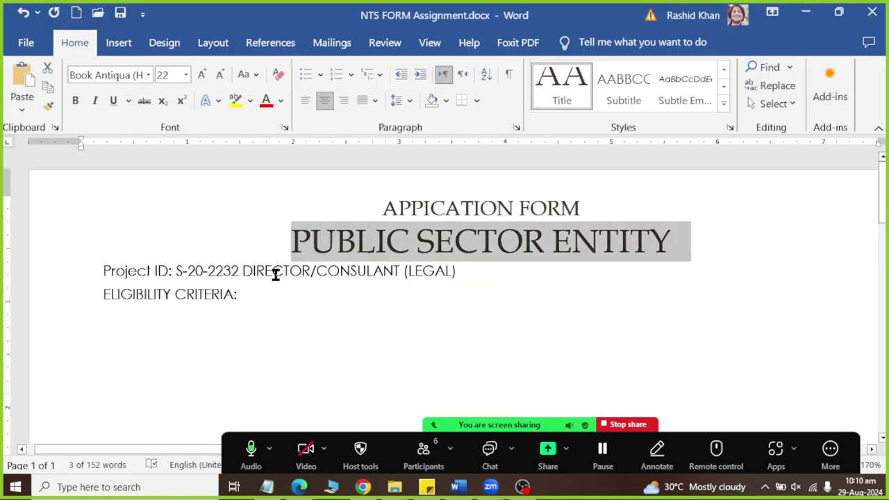
key("alt+Tab")
key("alt+Tab")
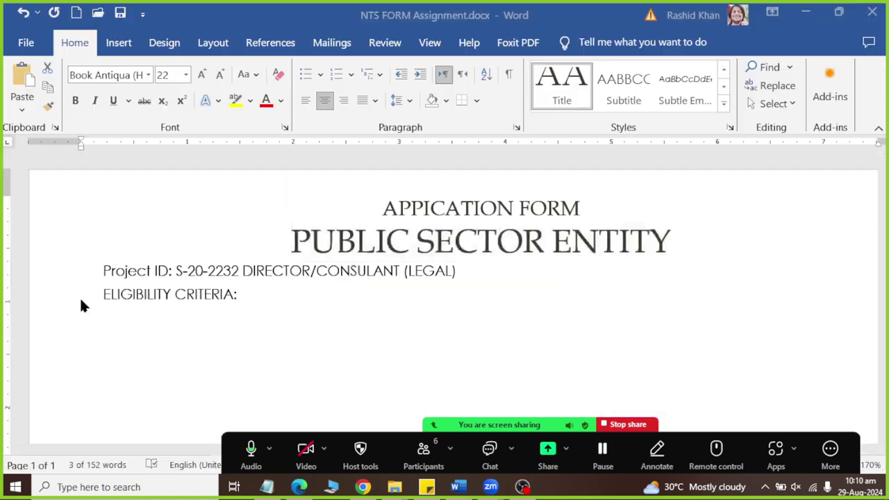
Apply Subtle Emphasis to the Project ID line and insert a Tab before DIRECTOR
left_click_drag(101, 271, 450, 271)
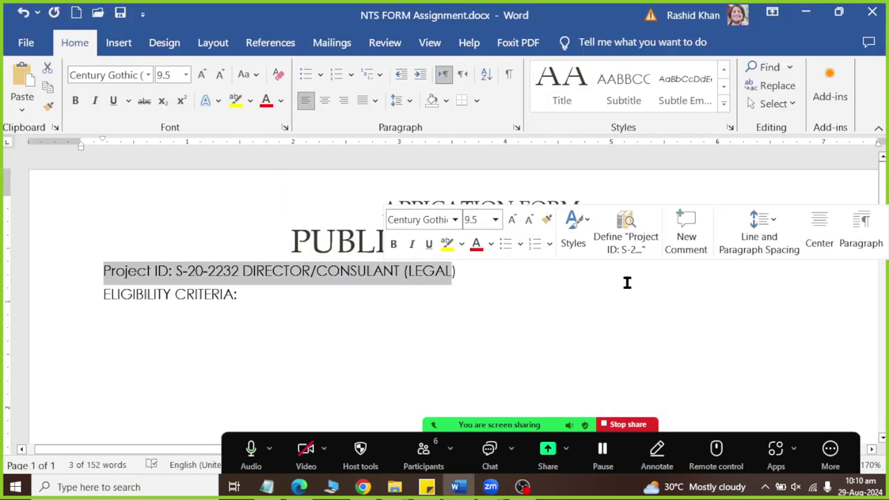
left_click(723, 103)
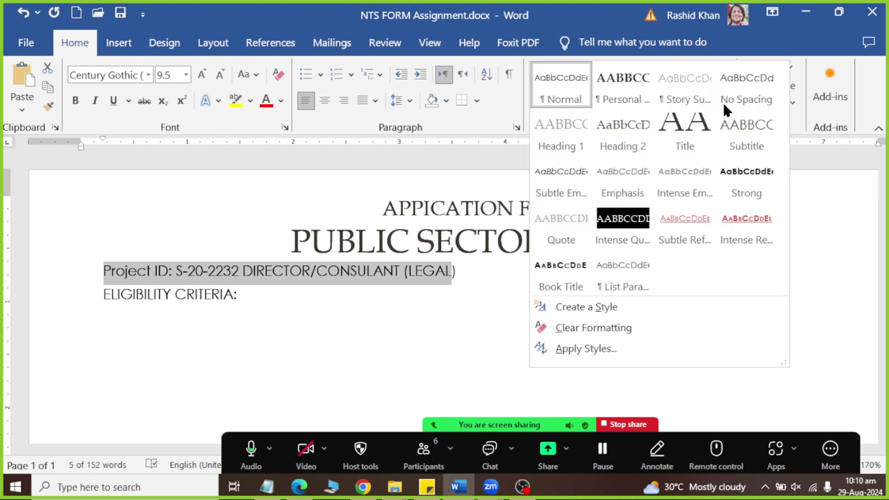
left_click(549, 174)
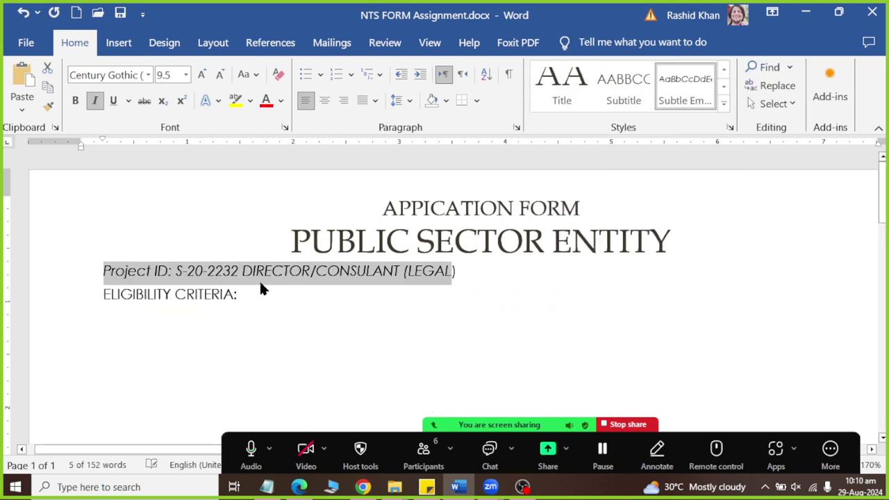
left_click(216, 271)
left_click(240, 270)
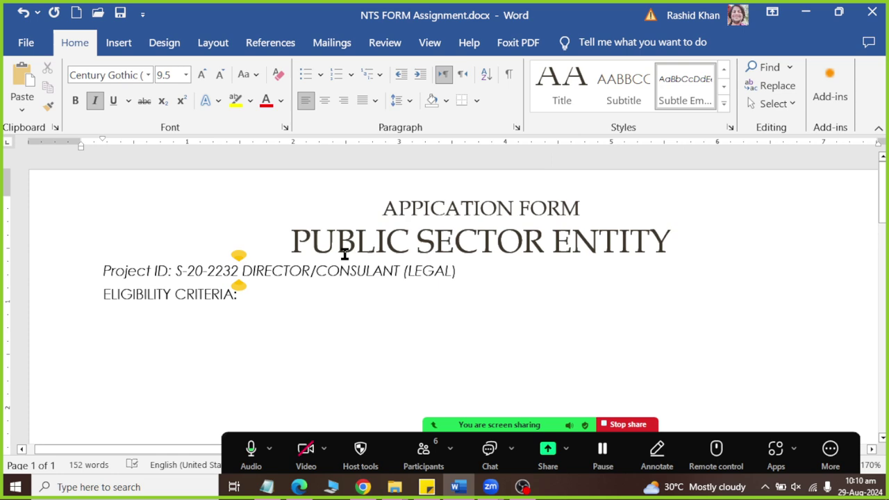
key("Tab")
key("Tab")
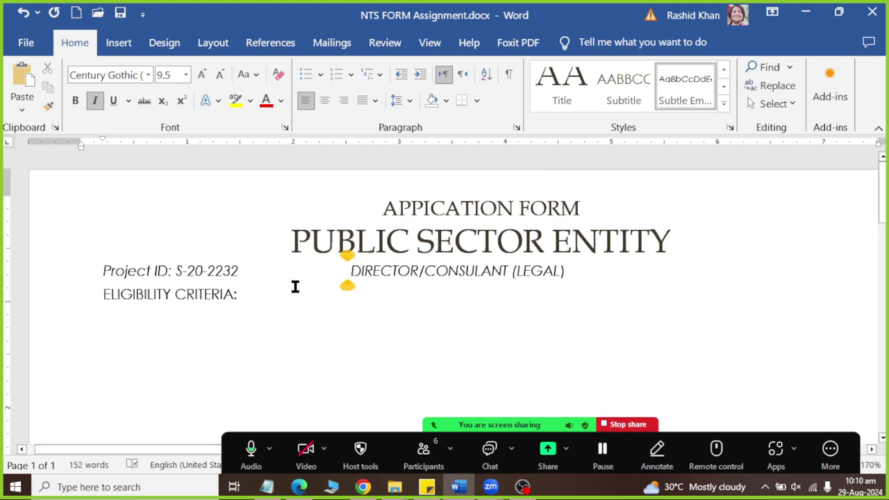
Enlarge DIRECTOR/CONSULANT (LEGAL) by three Grow Font steps
left_click_drag(103, 270, 240, 271)
key("alt+Tab")
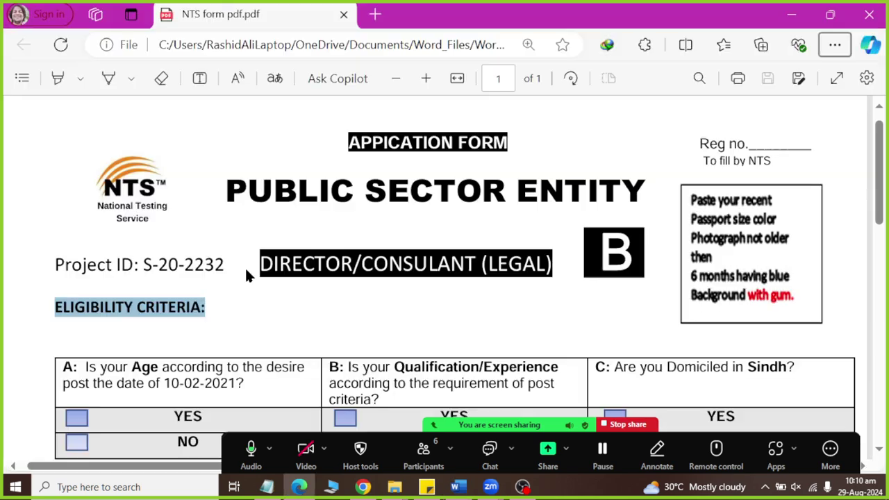
key("alt+Tab")
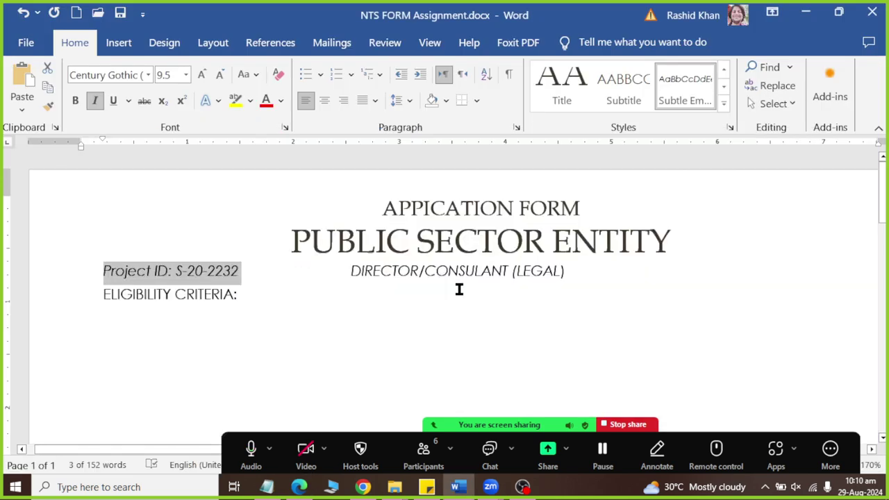
key("alt+Tab")
key("alt+Tab")
key("alt+Tab")
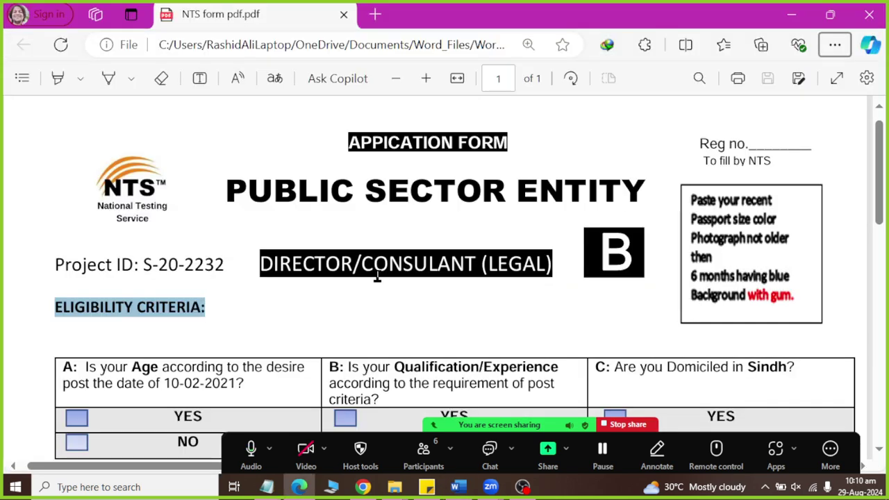
key("alt+Tab")
left_click_drag(351, 271, 577, 263)
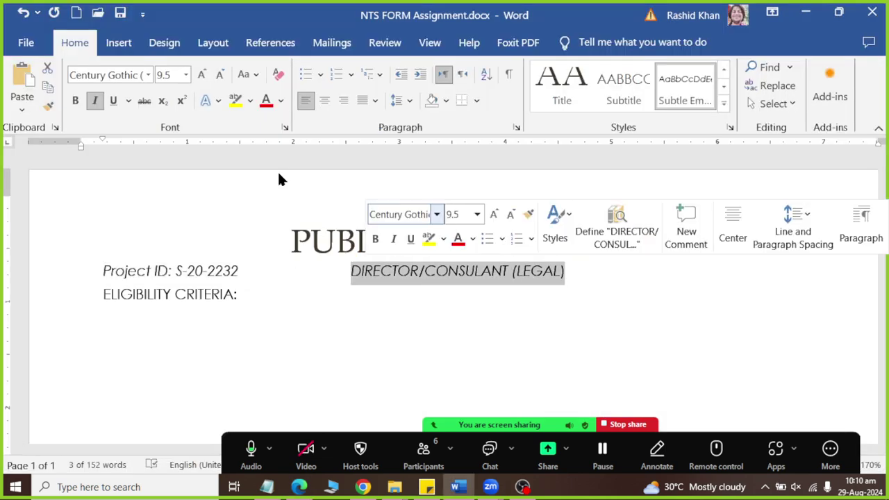
left_click(201, 75)
left_click(201, 75)
left_click(201, 75)
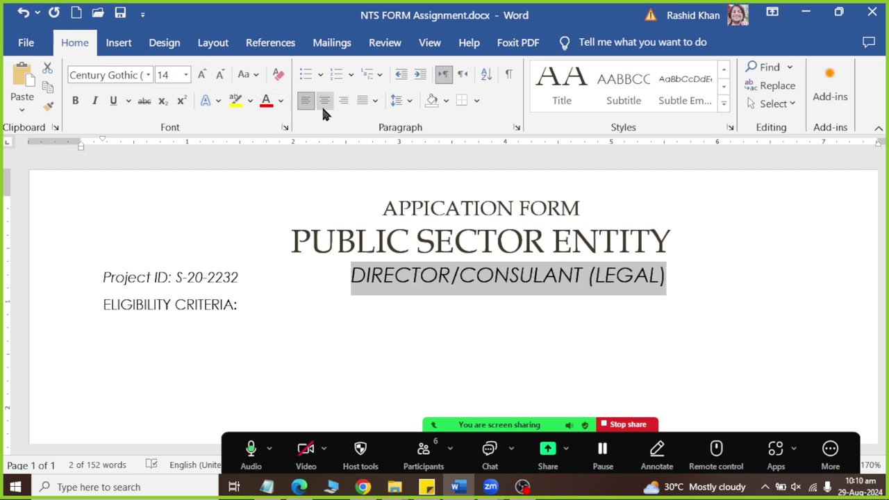
Remove a space before DIRECTOR and enlarge the Project ID text by three Grow Font steps
left_click(348, 276)
key("BackSpace")
key("BackSpace")
key("BackSpace")
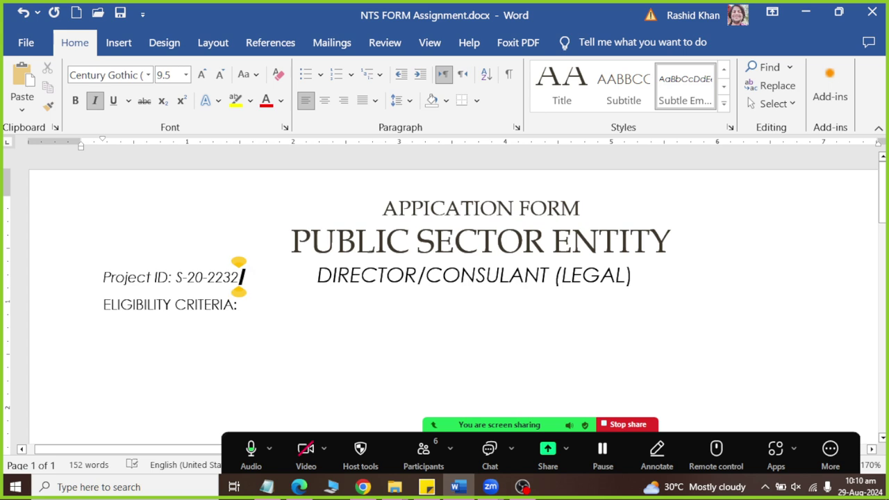
left_click_drag(238, 277, 102, 277)
left_click(199, 75)
left_click(199, 75)
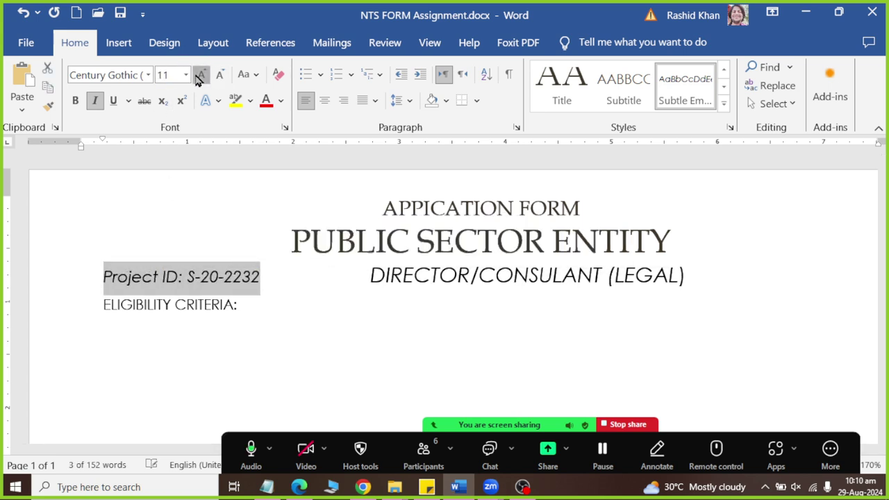
left_click(199, 75)
Adjust the gap so DIRECTOR/CONSULANT (LEGAL) sits at the next tab stop
left_click(352, 276)
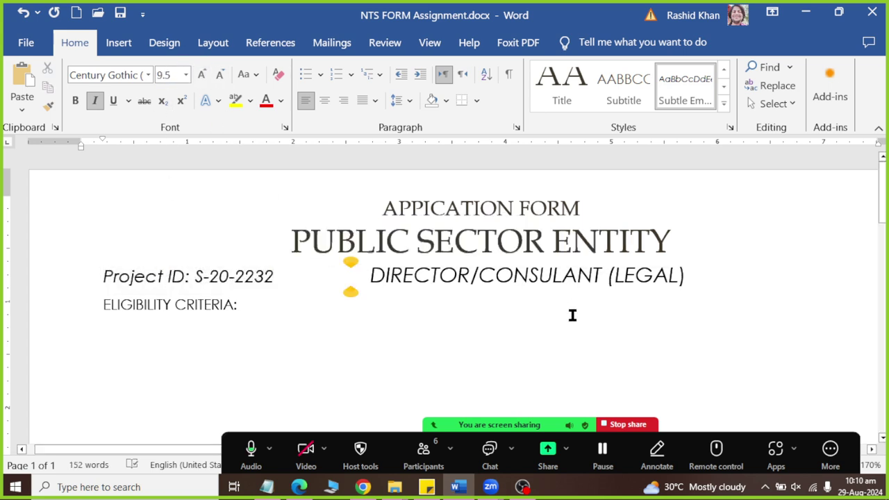
key("Delete")
key("Delete")
key("Delete")
key("Delete")
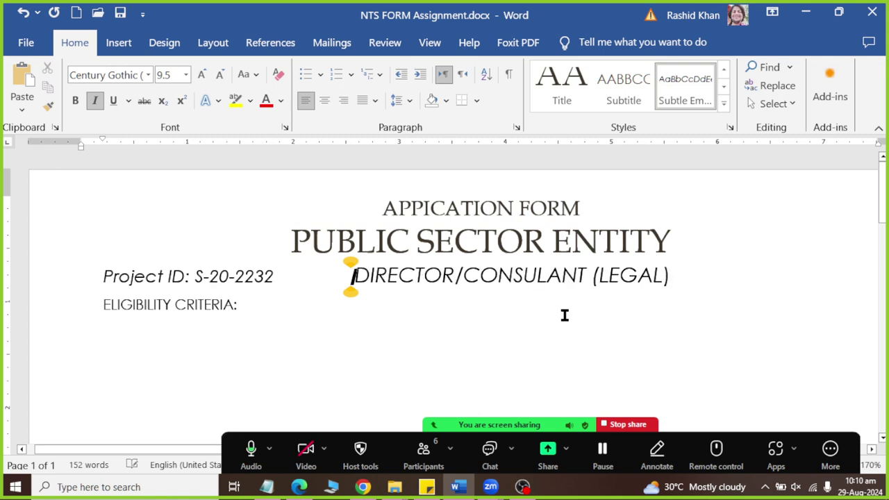
key("BackSpace")
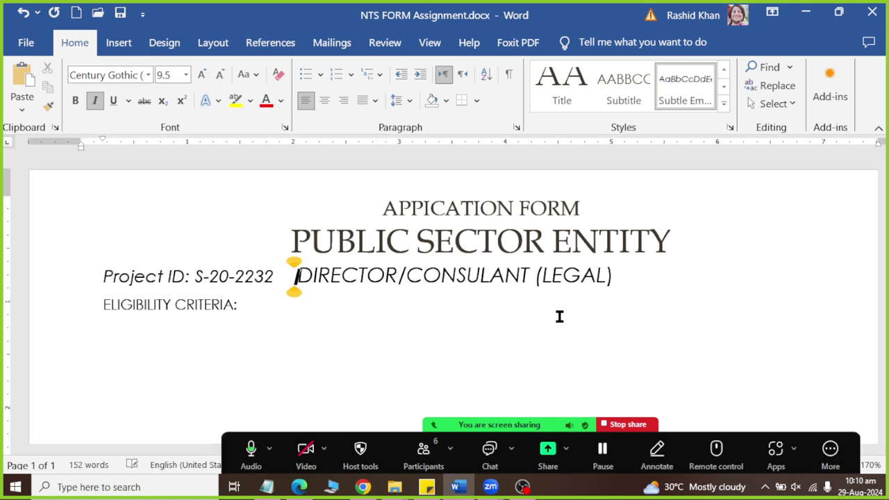
key("Tab")
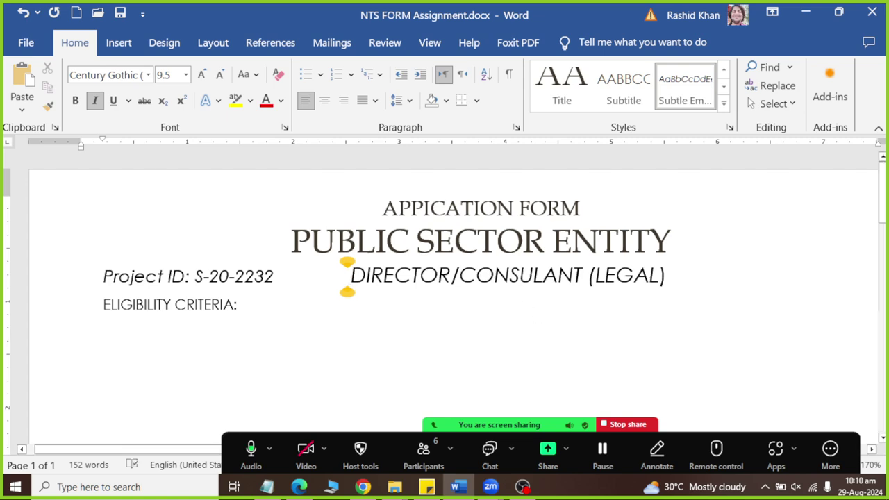
key("alt+Tab")
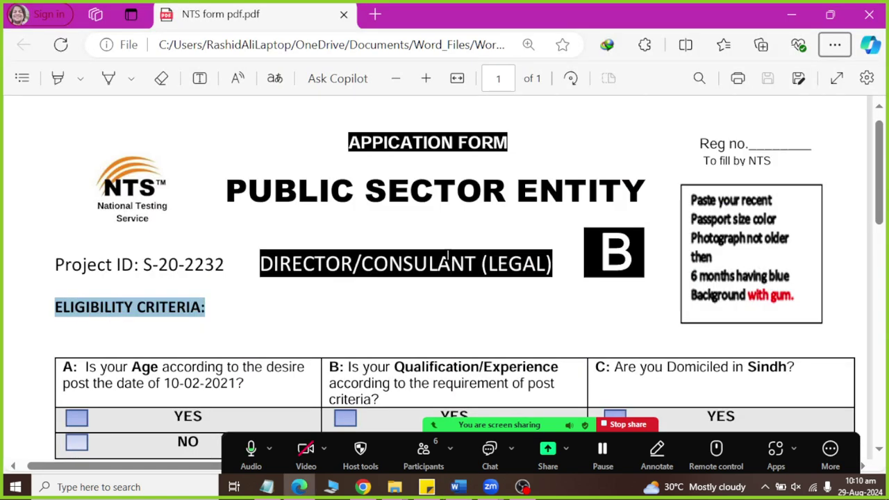
key("alt+Tab")
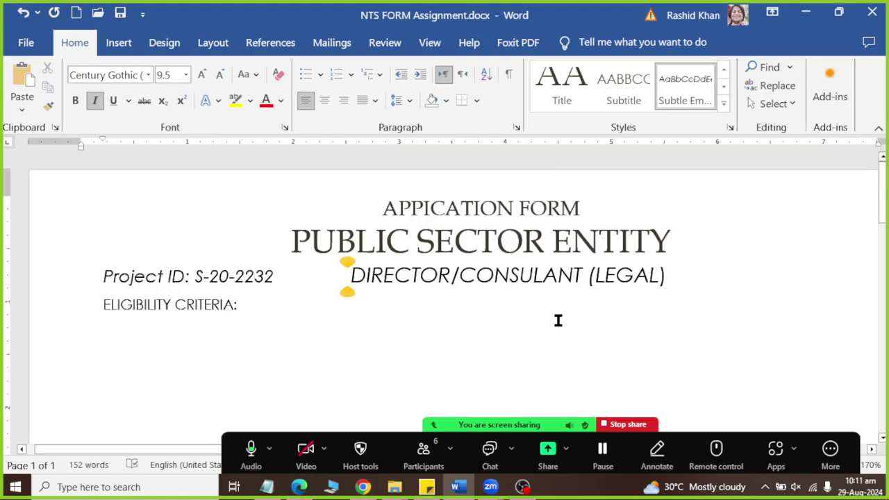
Give ELIGIBILITY CRITERIA: the Strong style and grow it to 12 pt, checking against the PDF
left_click(48, 313)
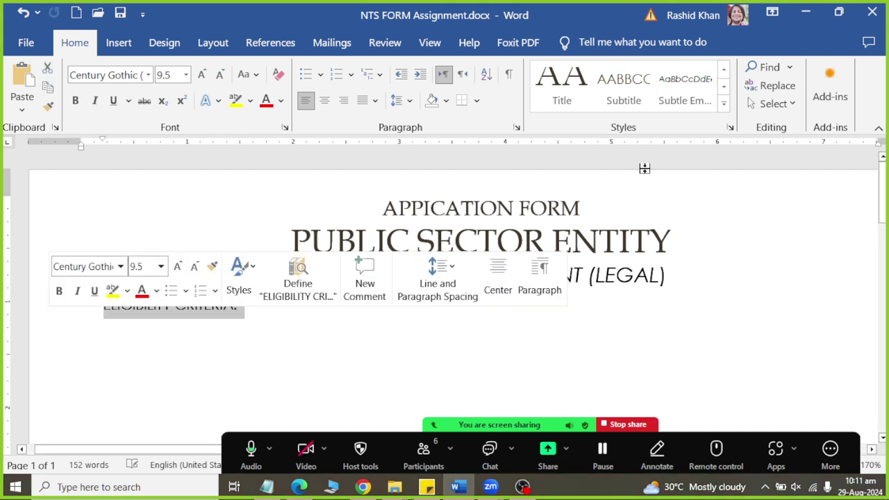
left_click(723, 104)
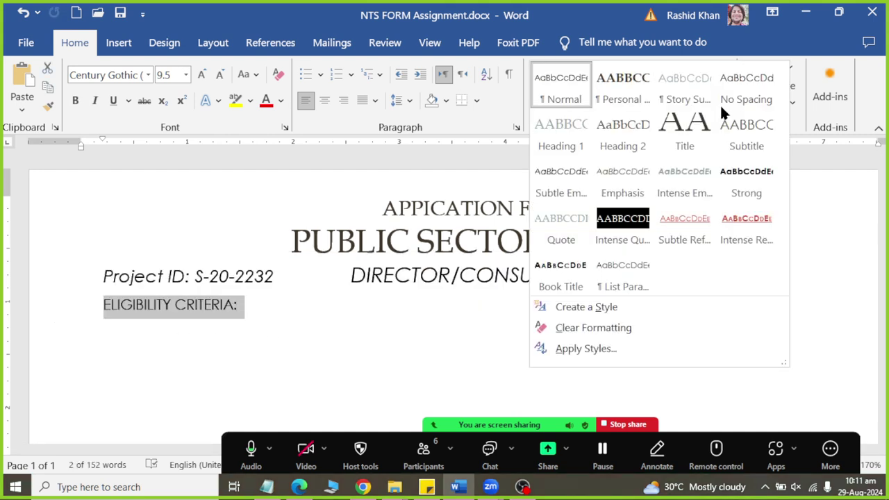
left_click(738, 178)
left_click(201, 77)
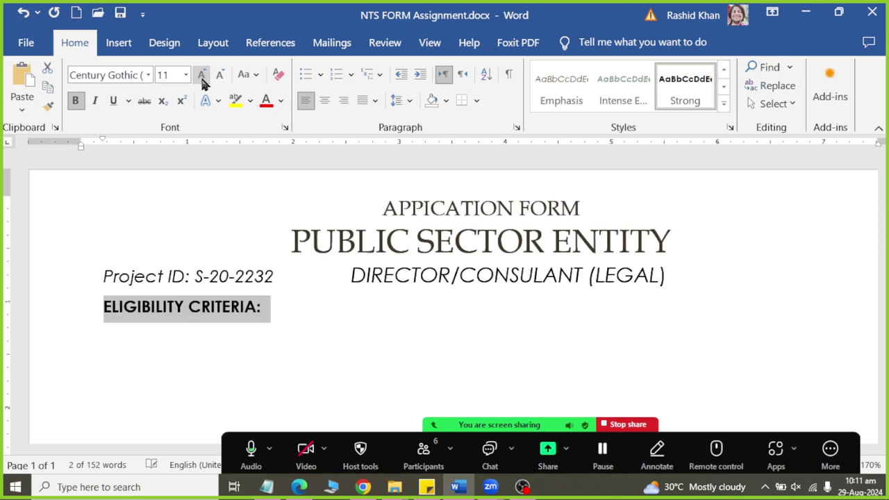
left_click(201, 77)
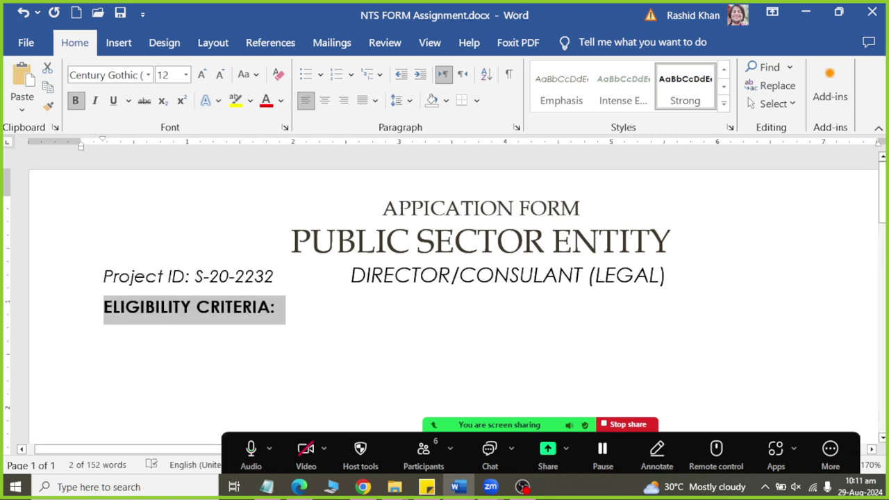
left_click(275, 306)
scroll(275, 306, "down", 4)
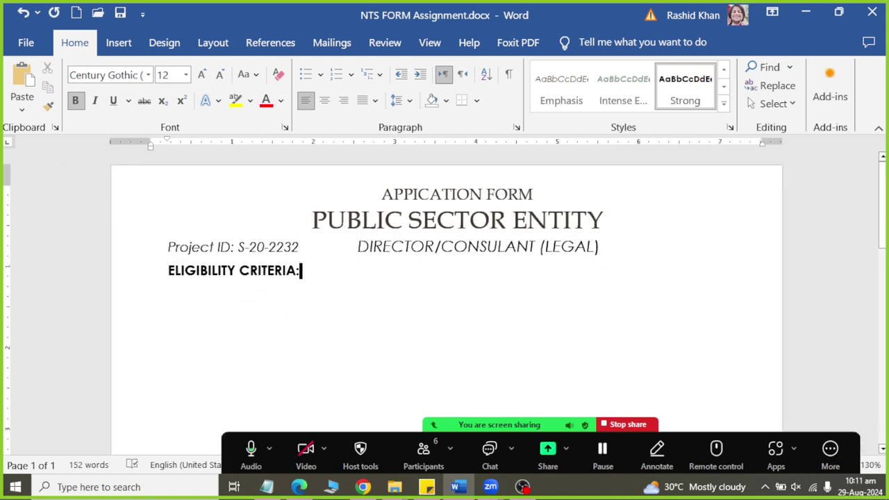
scroll(645, 259, "down", 1)
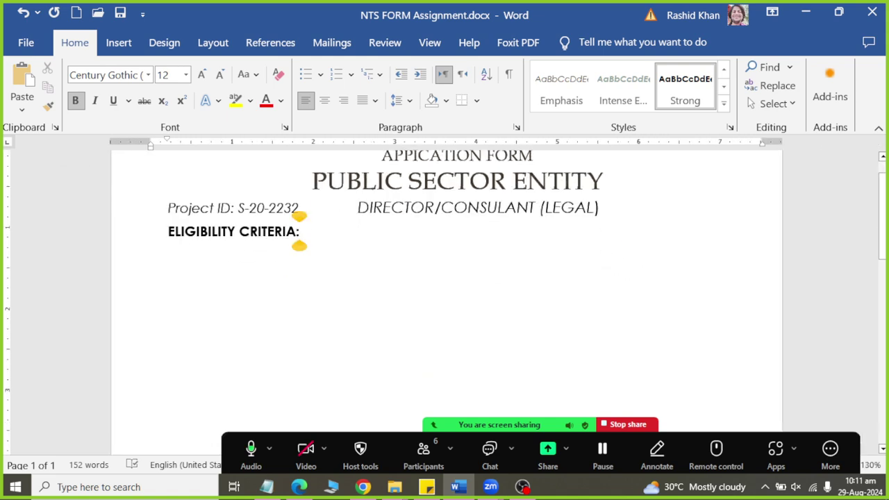
scroll(298, 234, "down", 1)
key("alt+Tab")
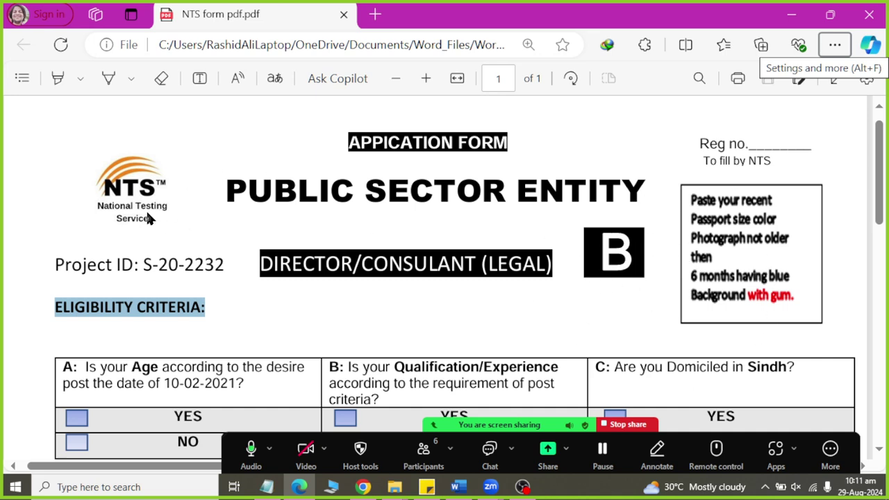
key("alt+Tab")
key("alt+Tab")
key("alt+Tab")
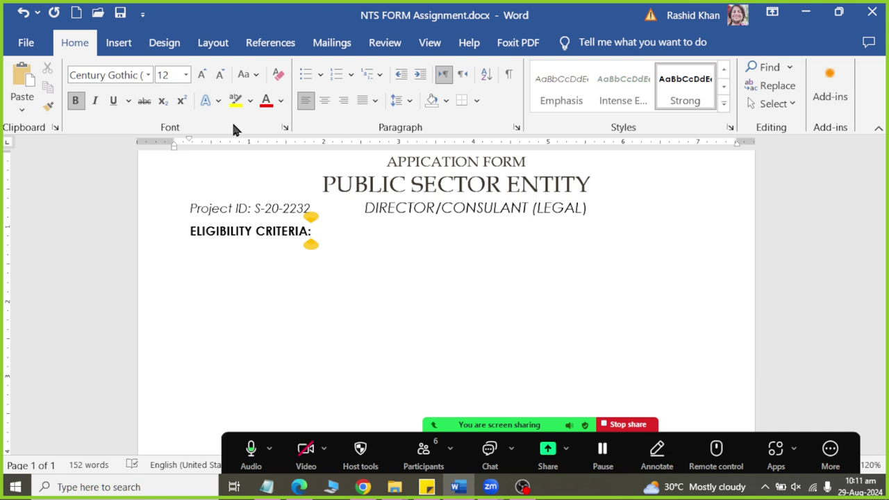
Insert a Moderate Pull Quote text box and move it toward the page centre
left_click(119, 42)
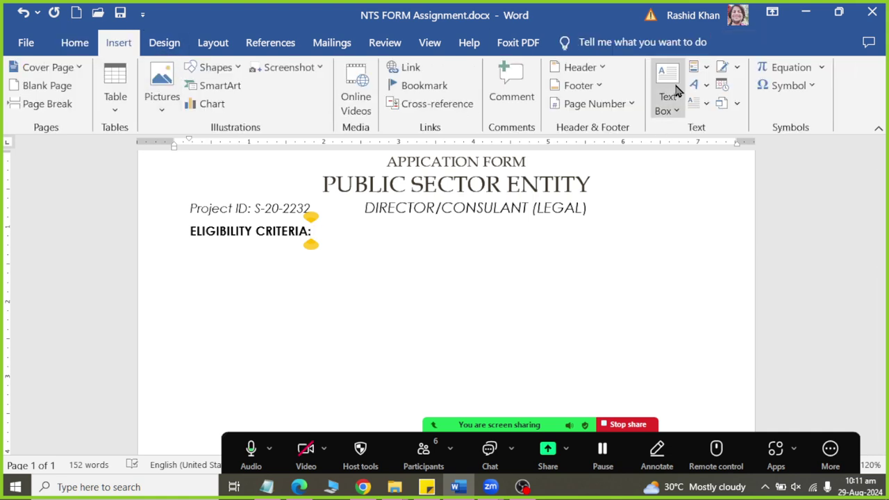
left_click(217, 68)
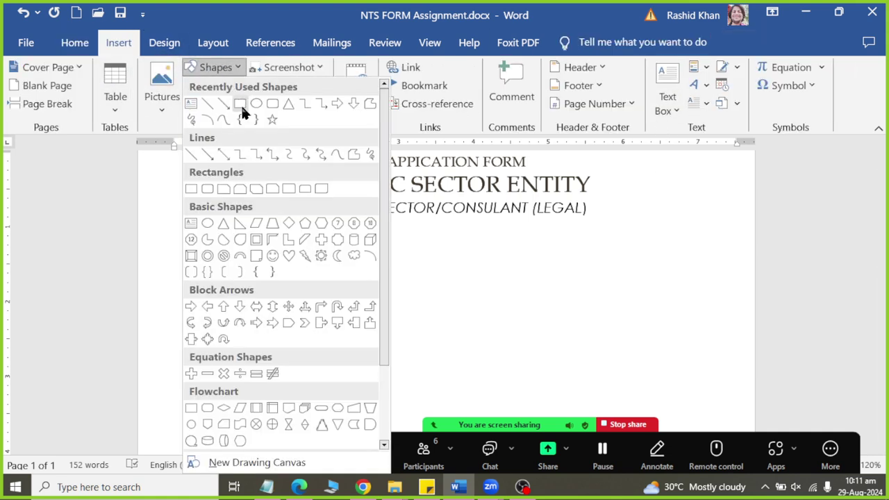
left_click(679, 100)
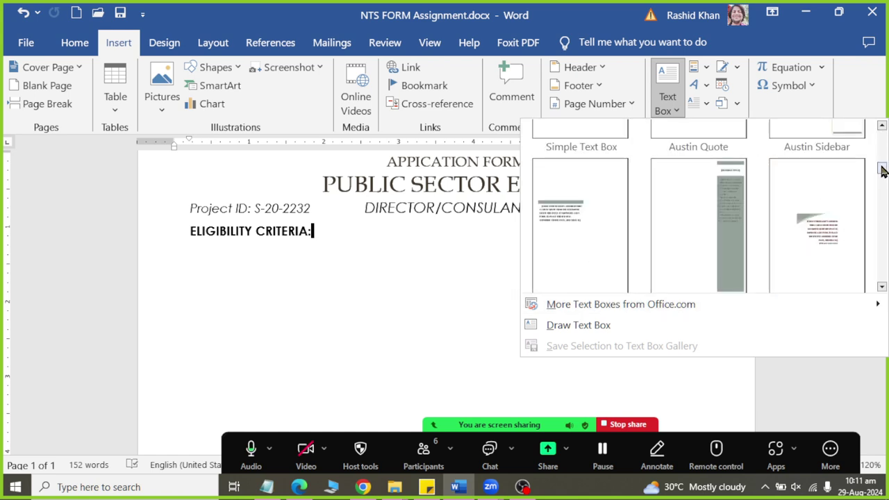
mouse_move(882, 170)
left_mouse_down()
mouse_move(883, 162)
mouse_move(882, 197)
left_mouse_up()
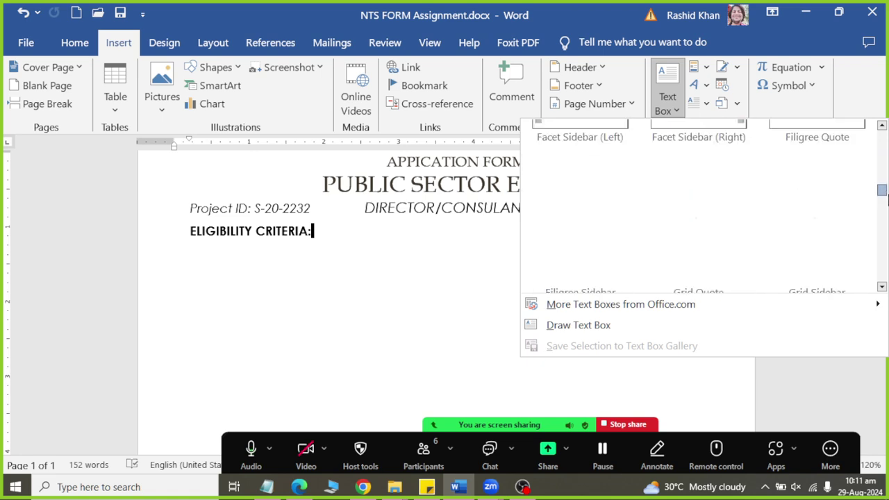
scroll(773, 228, "up", 1)
scroll(611, 188, "up", 3)
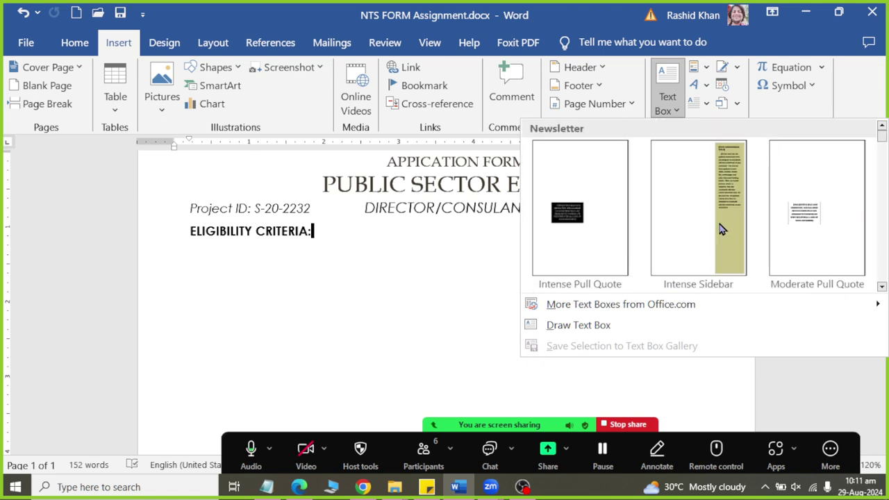
left_click(808, 215)
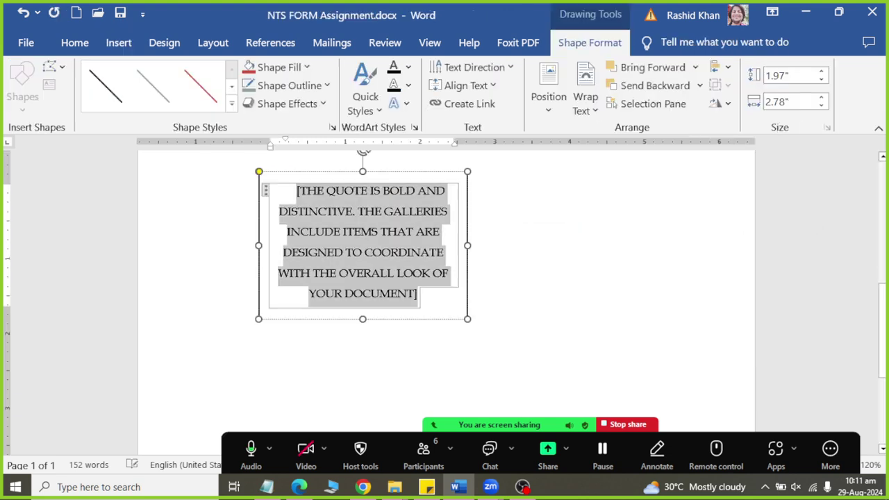
left_click_drag(441, 171, 543, 231)
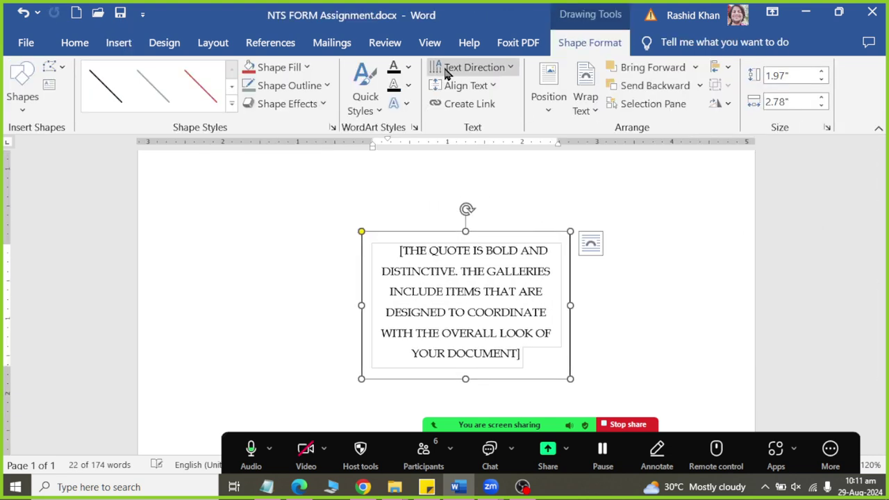
Set the text box to no fill and no outline, and delete its sample text
left_click(289, 69)
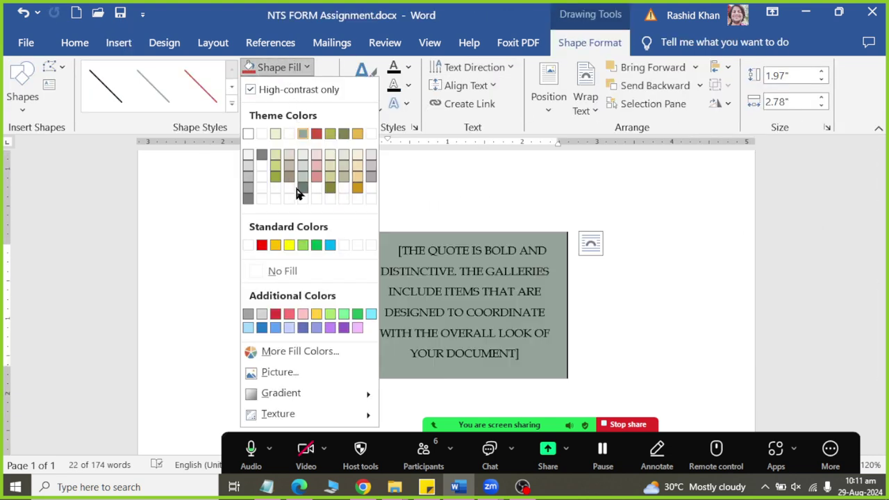
left_click(278, 270)
left_click(289, 86)
left_click(295, 289)
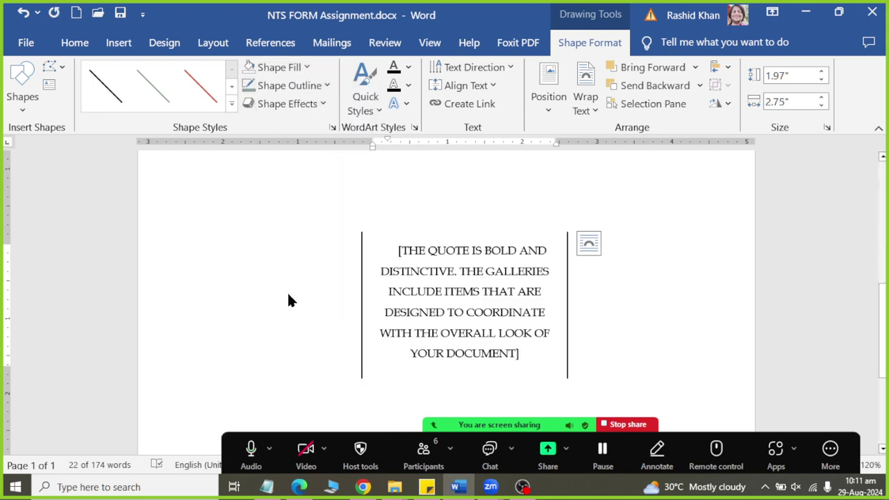
left_click(461, 286)
key("ctrl+a")
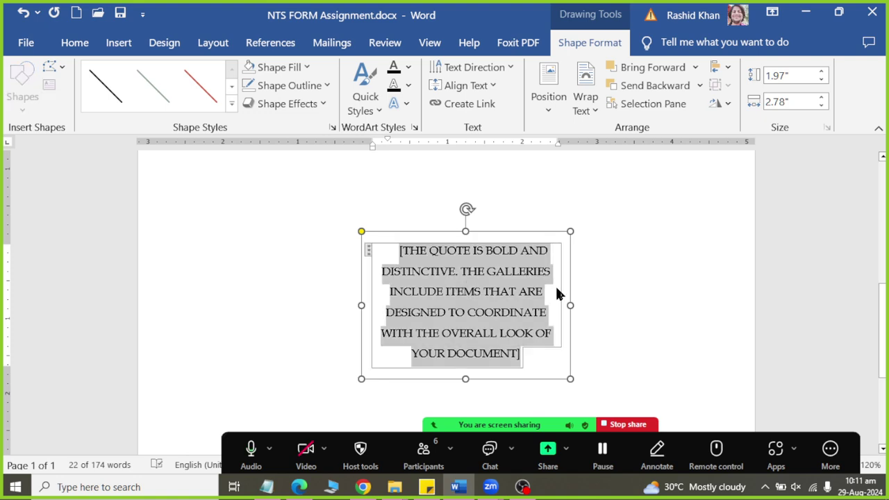
key("Delete")
key("alt+Tab")
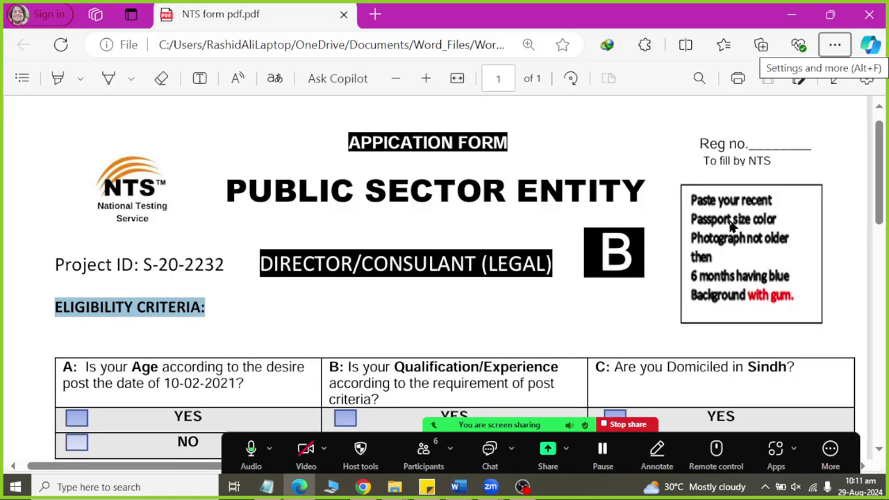
Copy the 'Reg no.' line from the PDF and paste it into the text box
left_click_drag(705, 148, 791, 163)
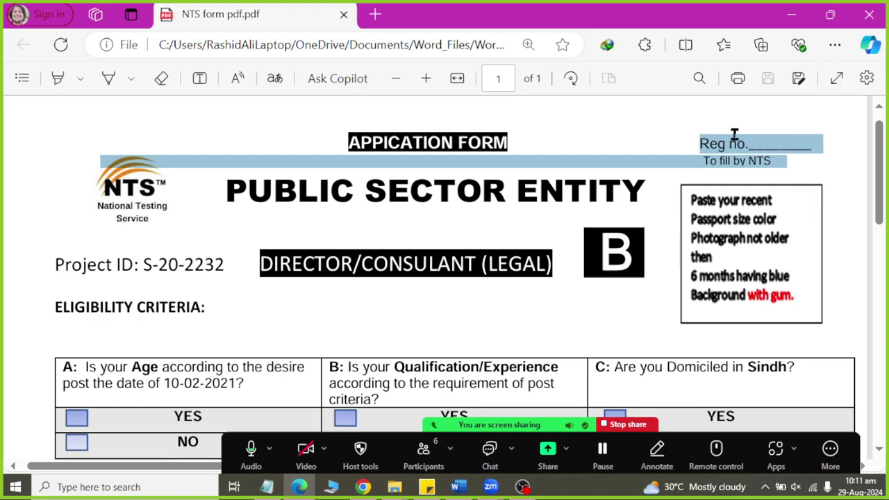
left_click_drag(695, 142, 820, 144)
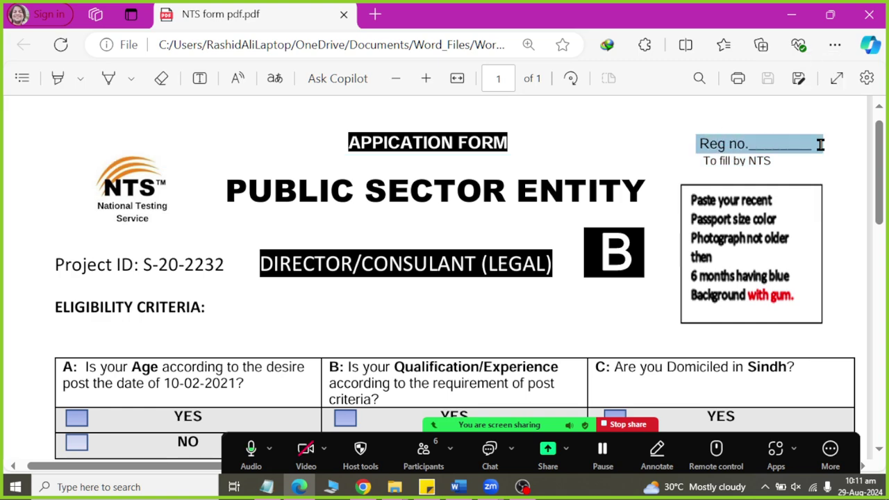
key("ctrl+c")
key("alt+Tab")
key("ctrl+v")
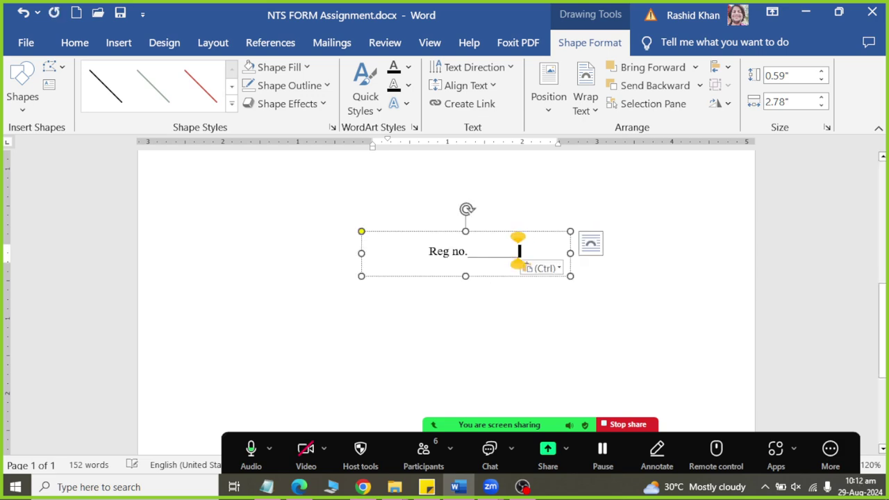
Copy 'To fill by NTS' from the PDF and paste it beneath Reg no
key("alt+Tab")
left_click_drag(701, 155, 790, 157)
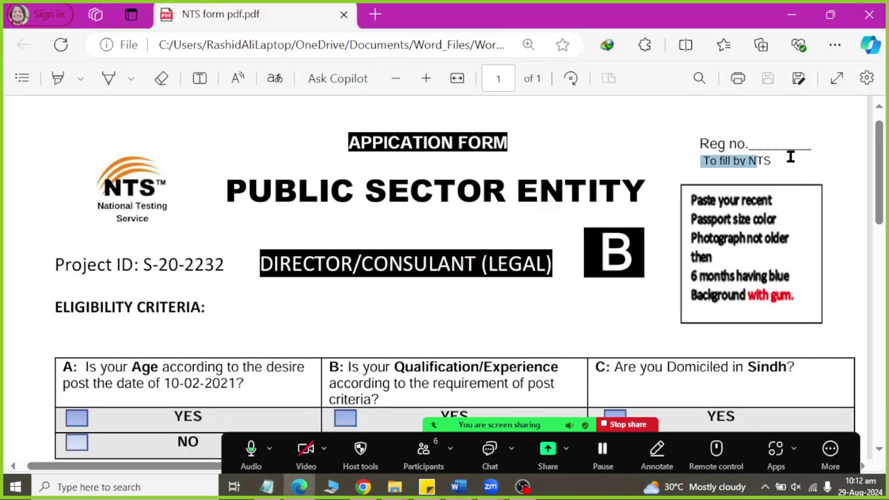
key("ctrl+c")
key("alt+Tab")
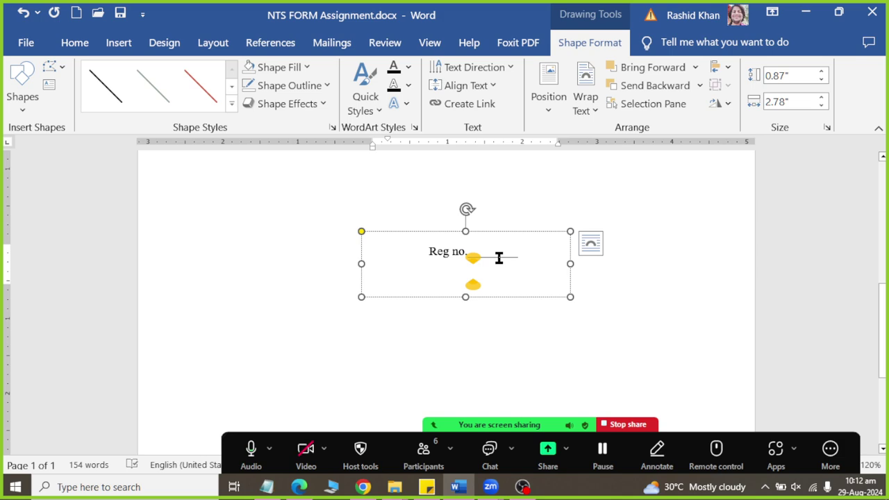
key("ctrl+v")
left_click_drag(533, 261, 473, 260)
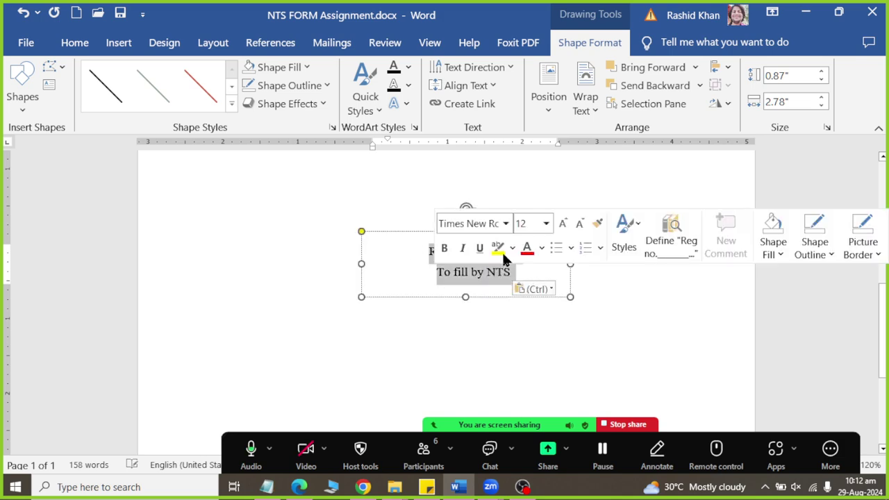
left_click(75, 43)
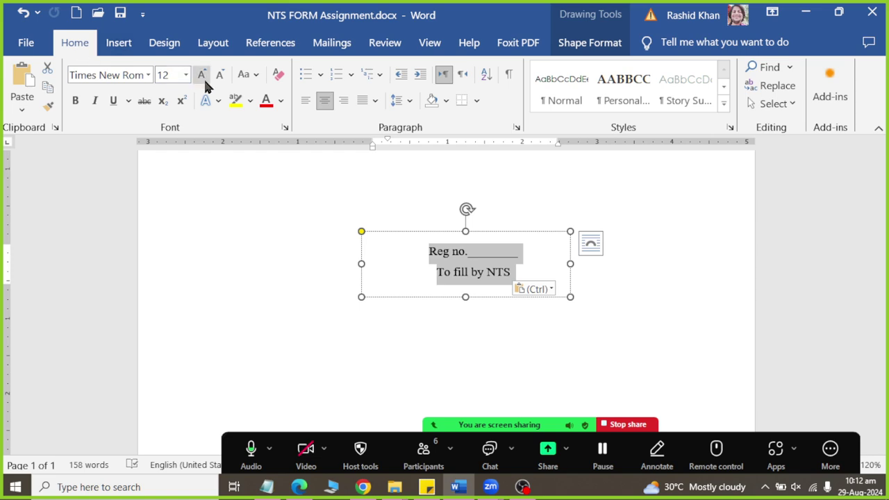
Left-align the box text at 10 pt and extend the Reg no. underline with underscores
left_click(305, 100)
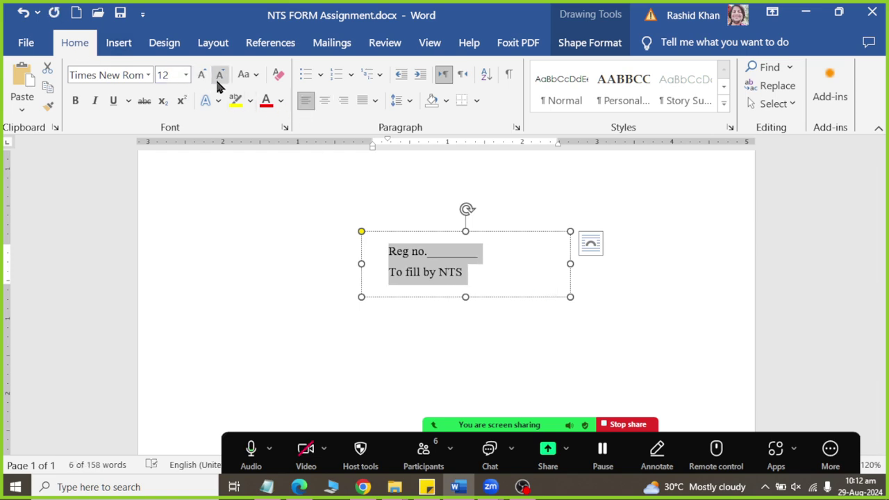
key("alt+Tab")
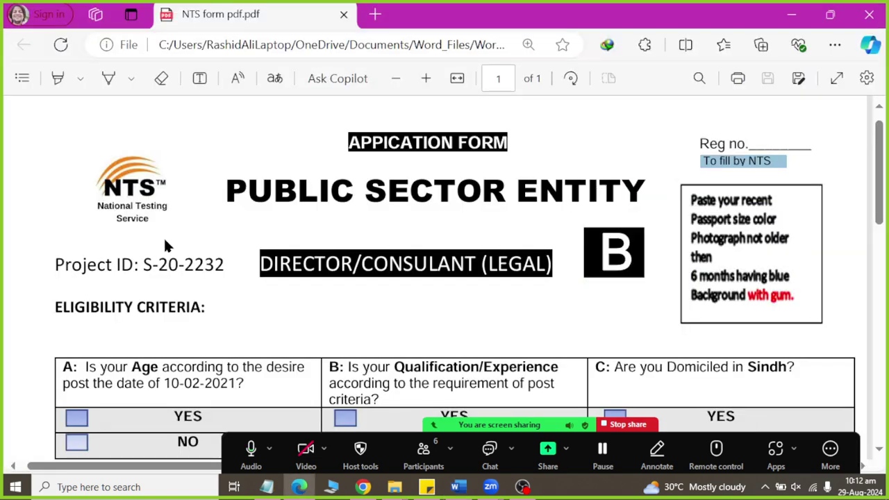
key("alt+Tab")
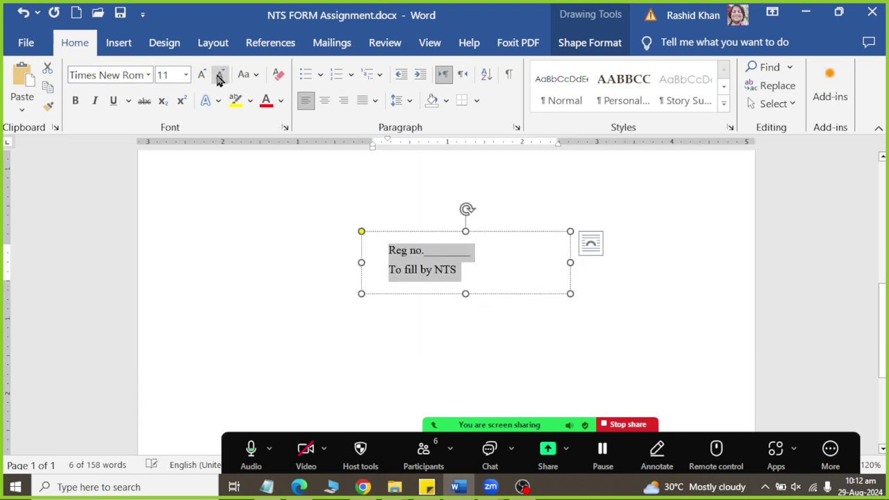
left_click(219, 77)
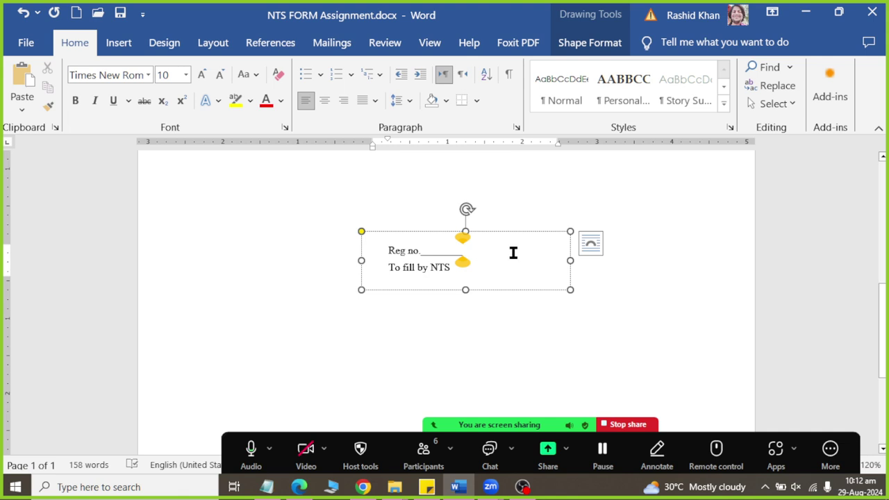
type("__________")
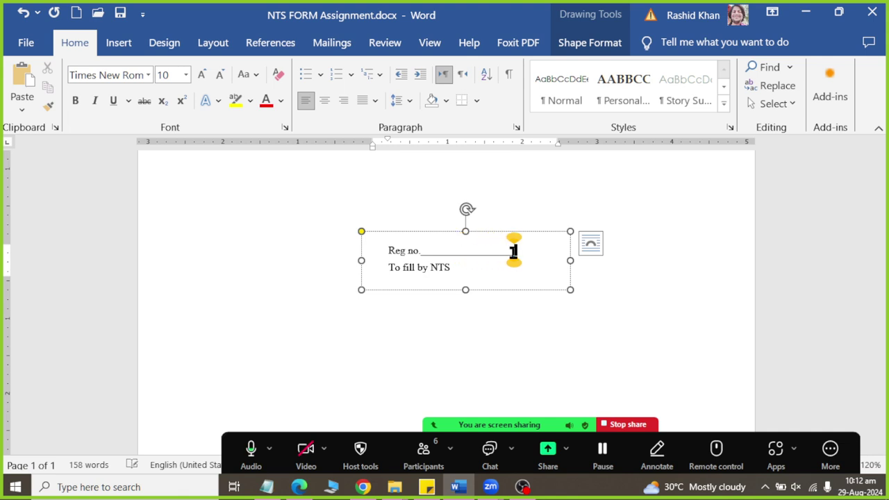
Set both Reg no box lines in Arial and grow them to 11 pt
left_click_drag(387, 264, 452, 272)
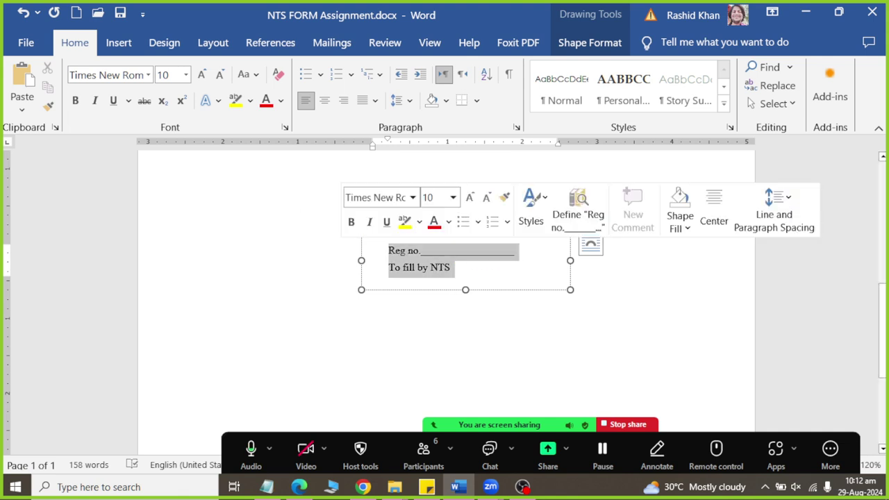
left_click(135, 75)
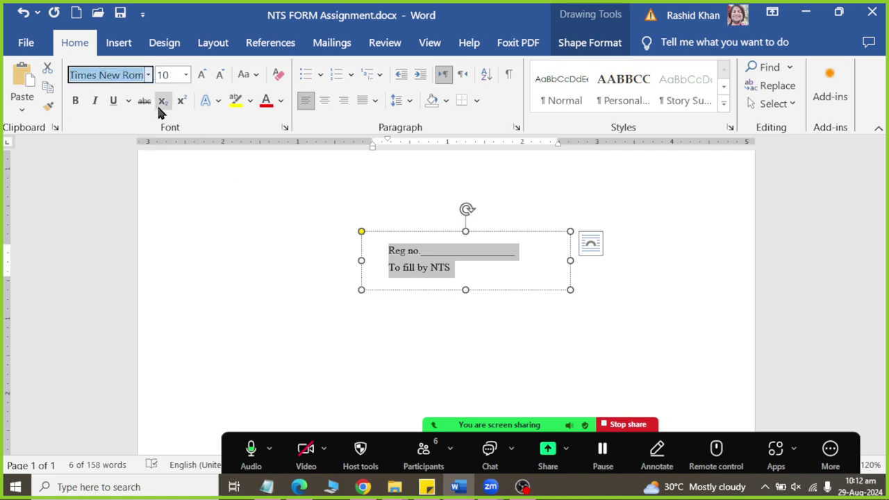
type("Arial Black")
key("Return")
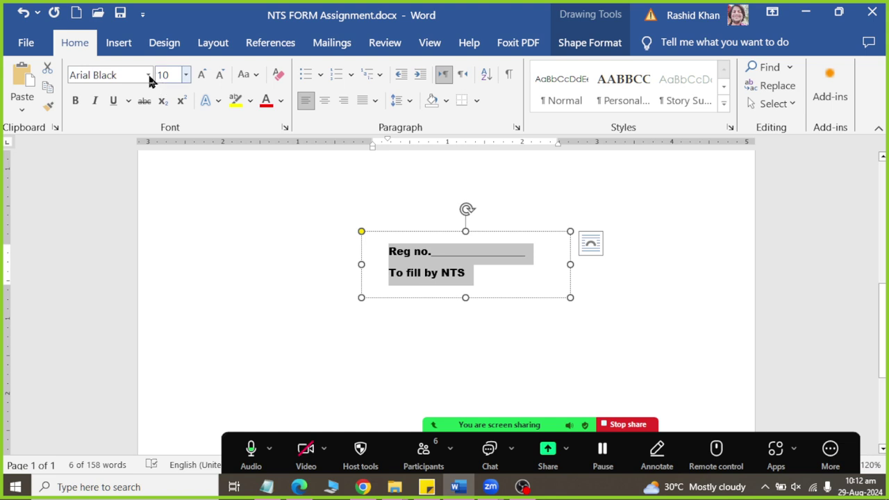
left_click(148, 75)
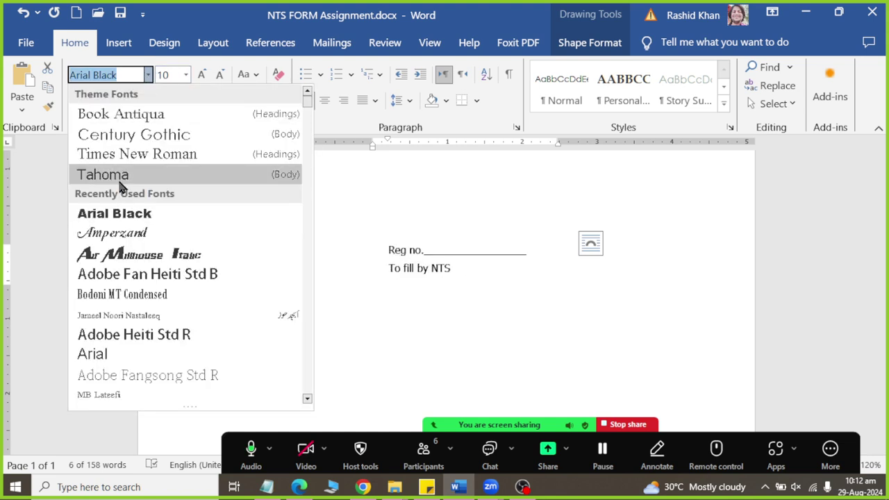
scroll(122, 207, "down", 1)
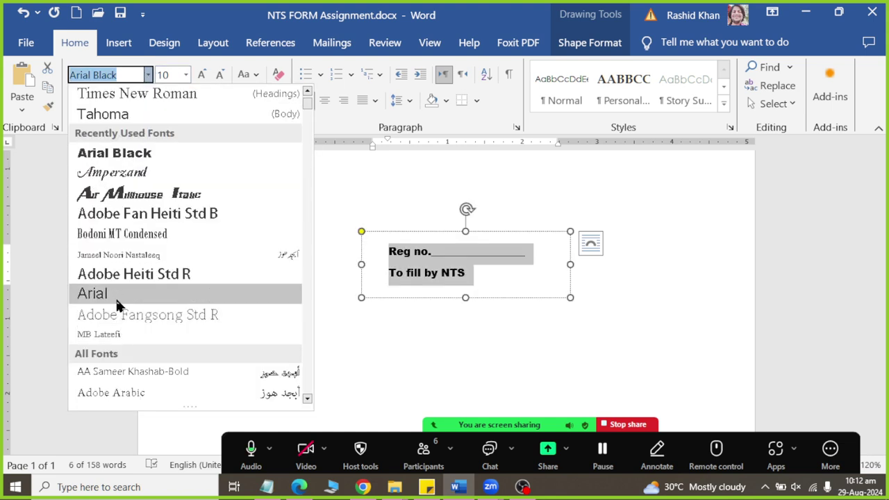
left_click(116, 295)
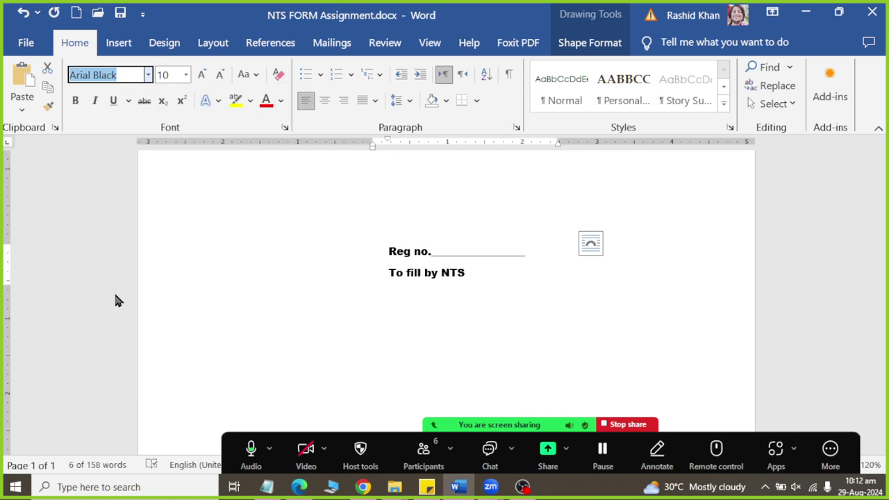
left_click(204, 75)
left_click(498, 267)
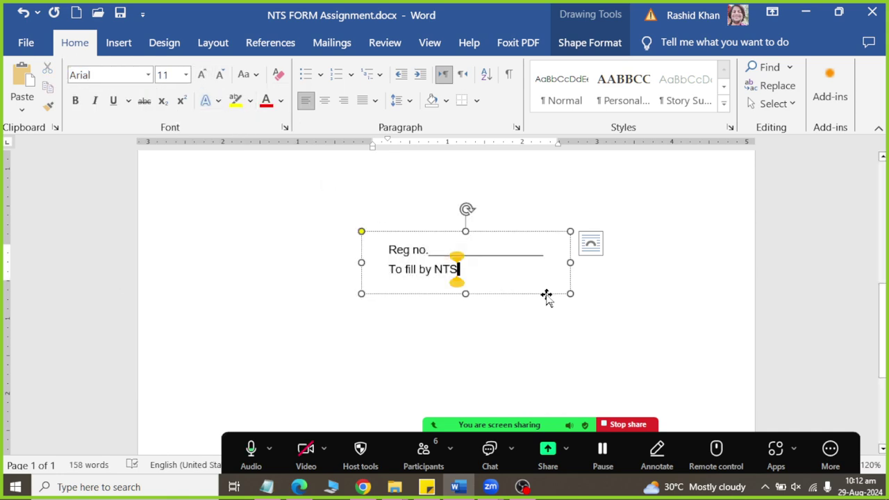
key("ctrl+a")
Drag the Reg no text box up the page to sit just below ELIGIBILITY CRITERIA:
key("alt+Tab")
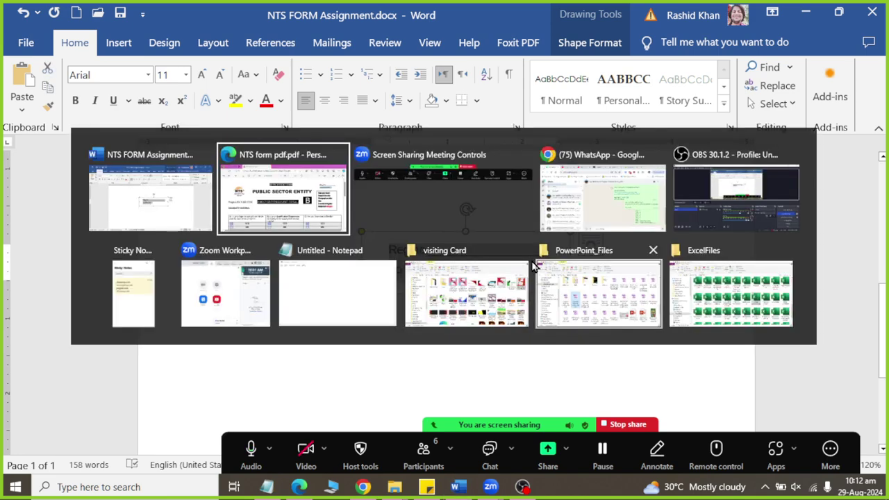
key("alt+Tab")
left_click(443, 269)
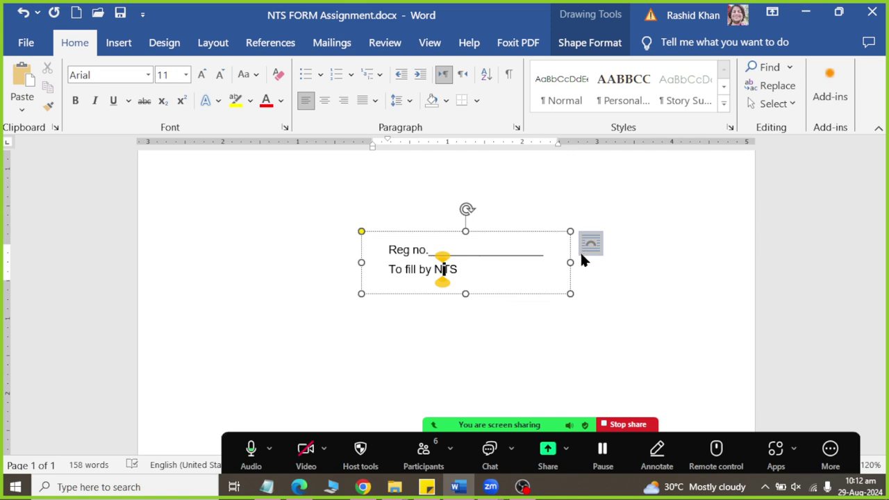
scroll(511, 291, "down", 1, "ctrl")
scroll(512, 292, "down", 1, "ctrl")
scroll(496, 290, "up", 3)
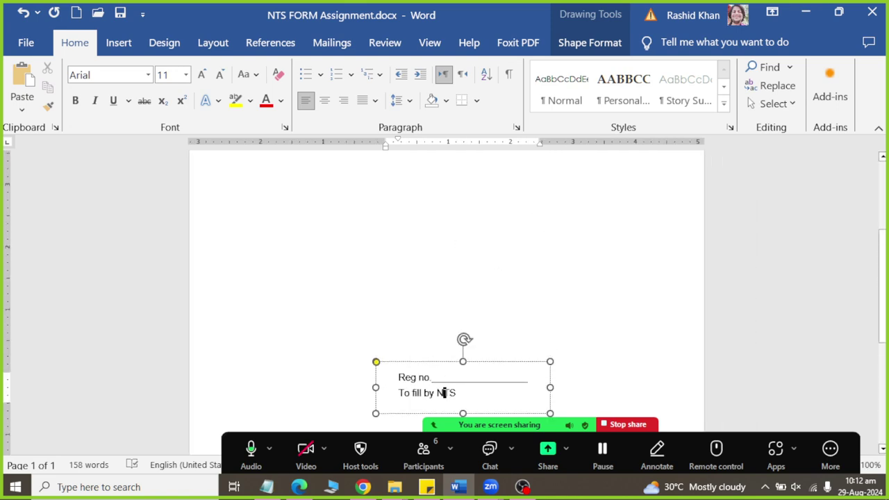
left_click_drag(496, 368, 566, 181)
scroll(565, 181, "up", 2)
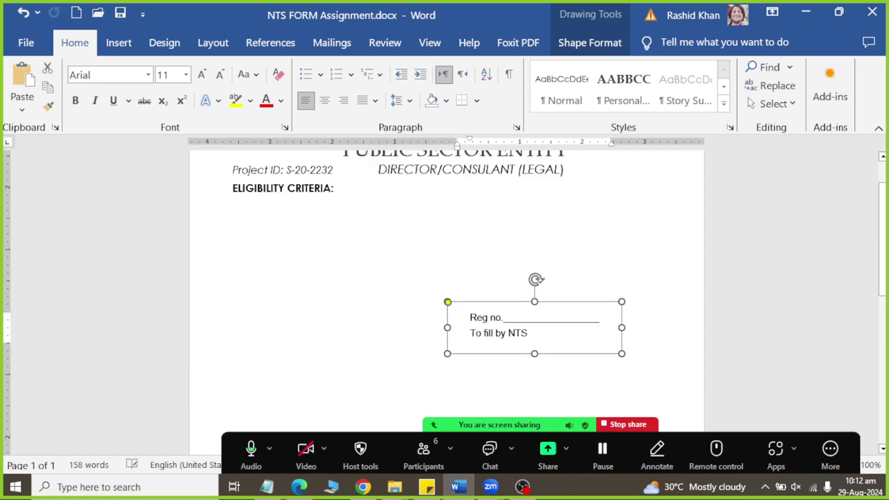
left_click_drag(558, 309, 616, 169)
scroll(615, 169, "up", 2)
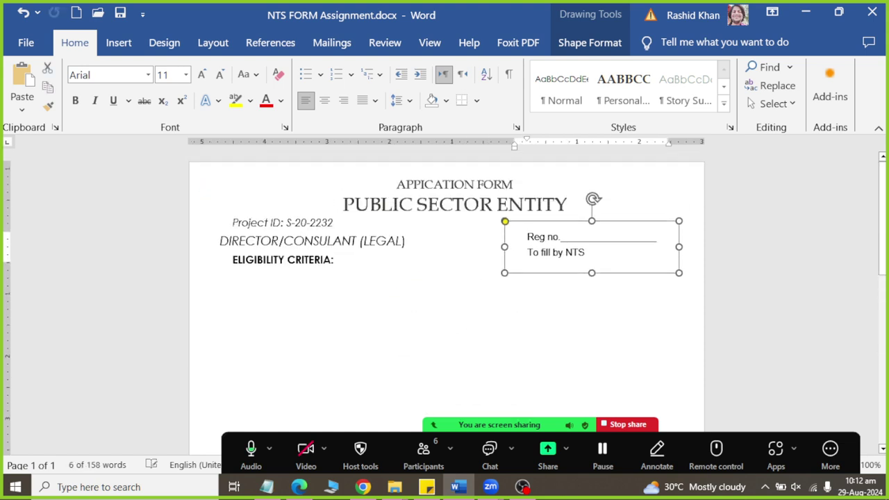
left_click_drag(620, 223, 593, 317)
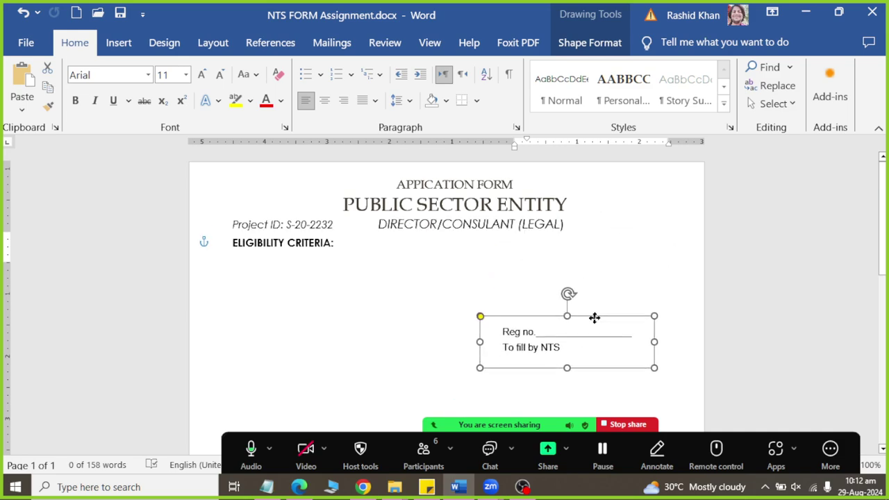
key("alt+Tab")
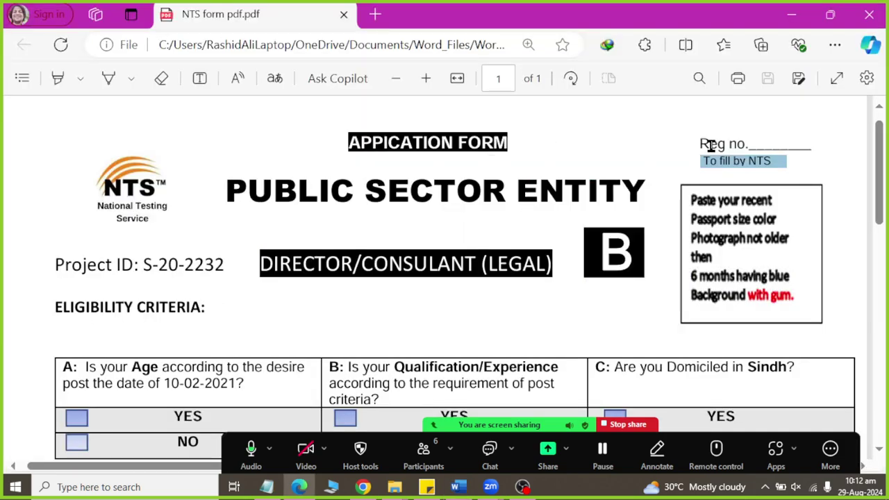
key("alt+Tab")
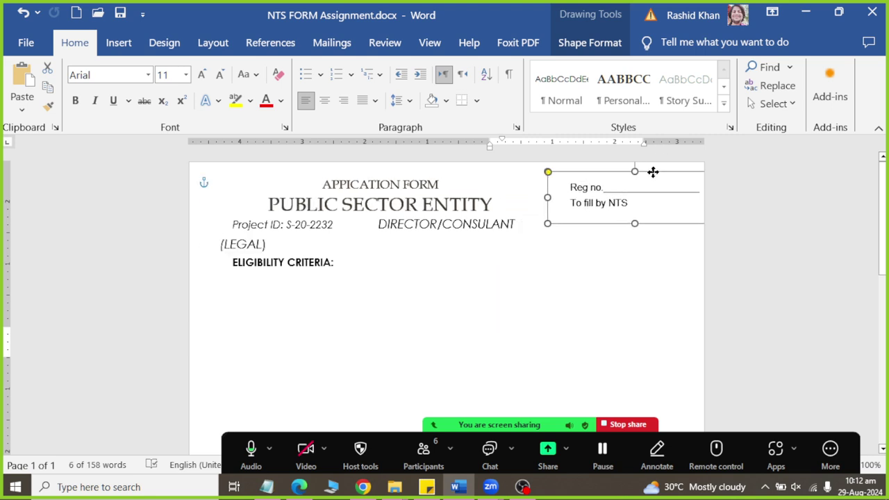
mouse_move(594, 317)
left_mouse_down()
mouse_move(517, 291)
mouse_move(490, 306)
left_mouse_up()
Set the Reg no box's text wrapping to In Front of Text
left_click(593, 43)
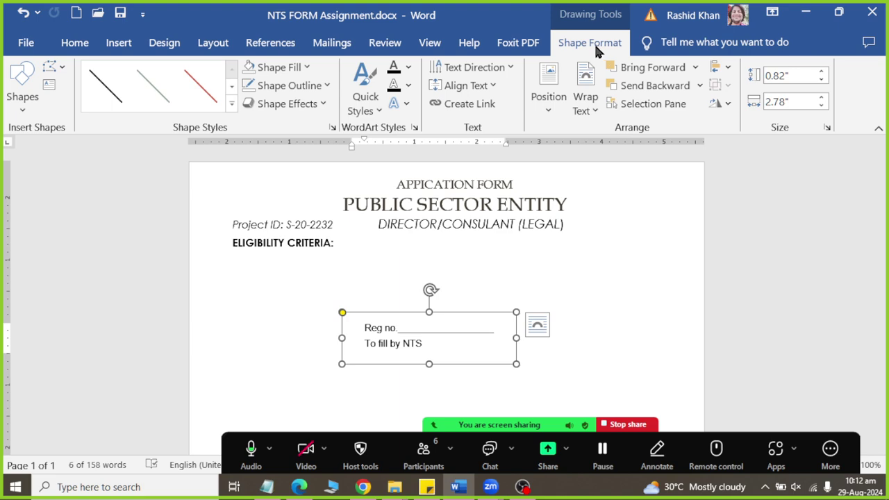
left_click(583, 104)
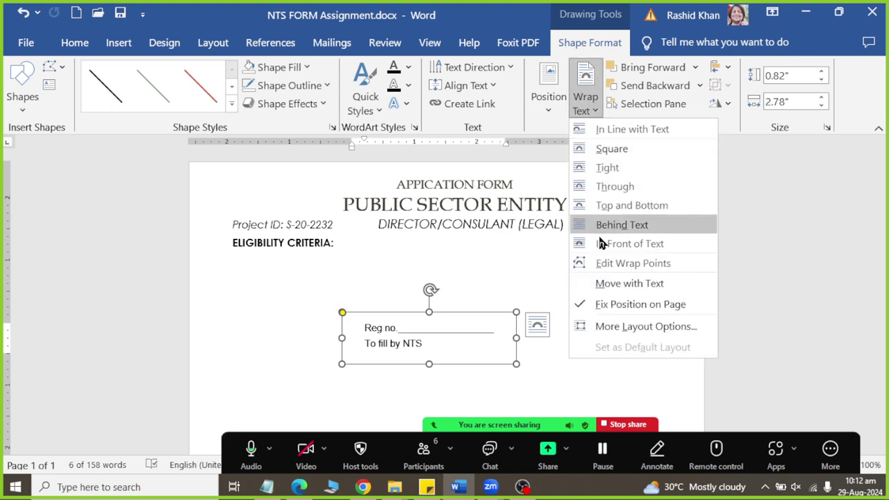
left_click(576, 243)
left_click(341, 204)
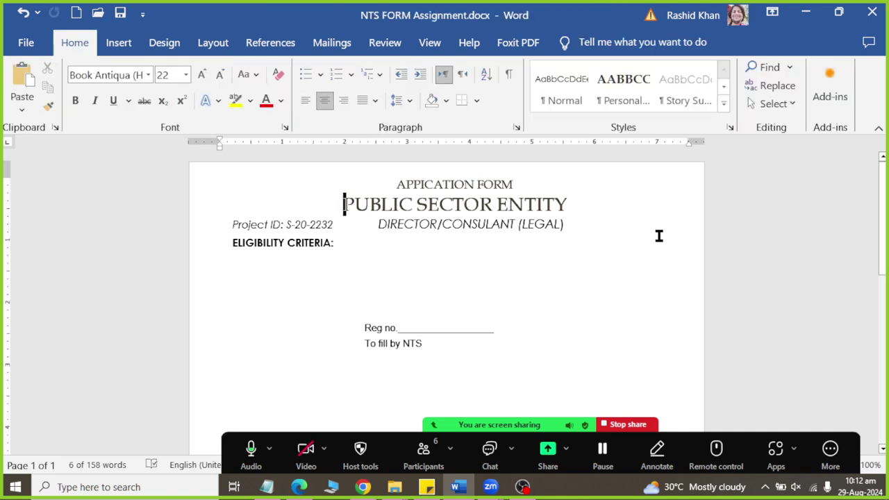
Add a blank line above PUBLIC SECTOR ENTITY and drag the Reg no box beside APPICATION FORM
key("alt+Tab")
key("alt+Tab")
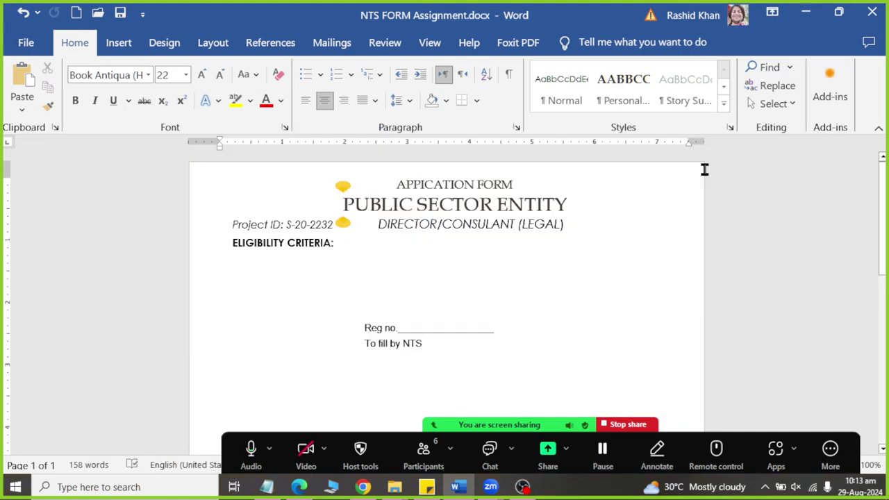
key("Return")
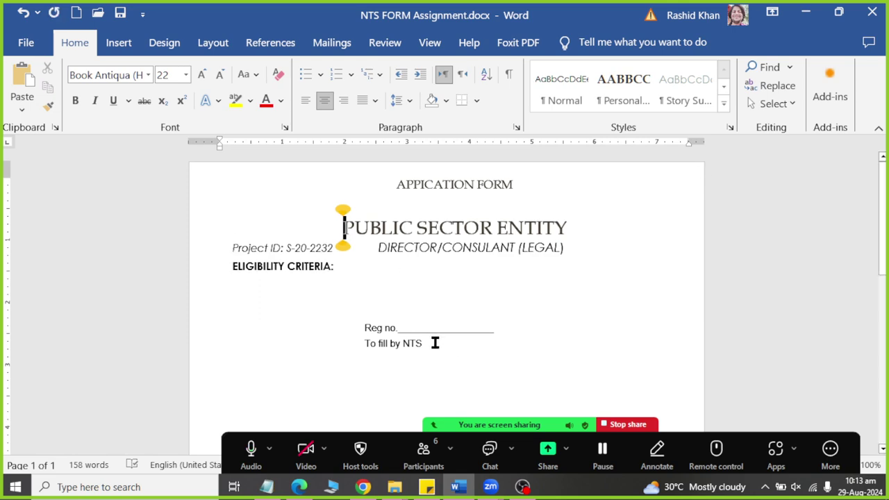
left_click(432, 342)
left_click_drag(420, 311, 599, 159)
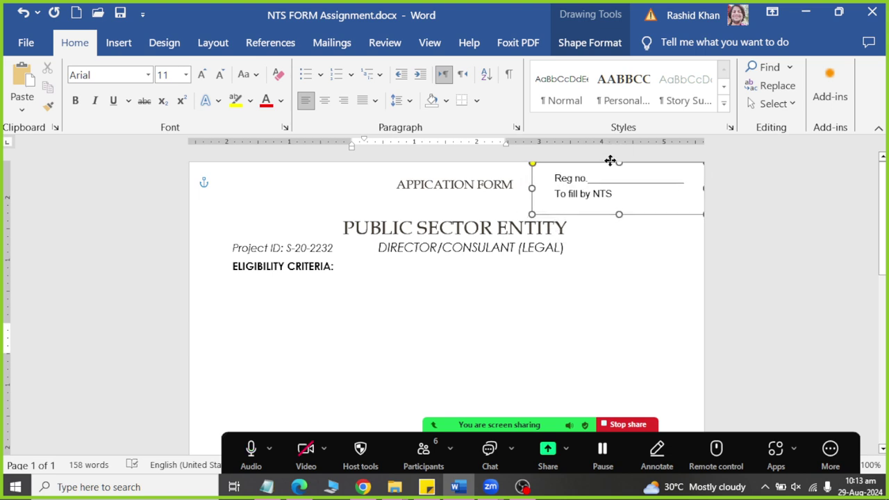
left_click_drag(599, 159, 626, 166)
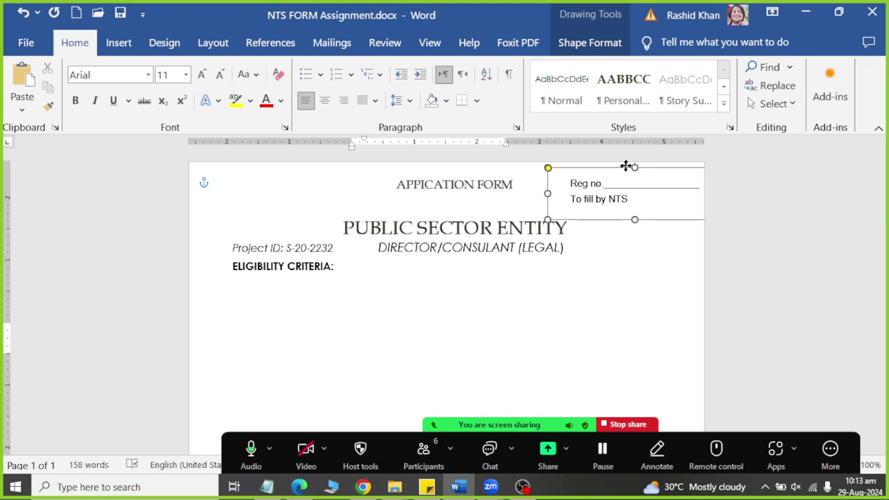
Expand the APPICATION FORM heading's character spacing by 4 pt in the Font dialog
left_click(434, 185)
mouse_move(513, 184)
left_mouse_down()
mouse_move(436, 183)
mouse_move(513, 184)
left_mouse_up()
triple_click(430, 182)
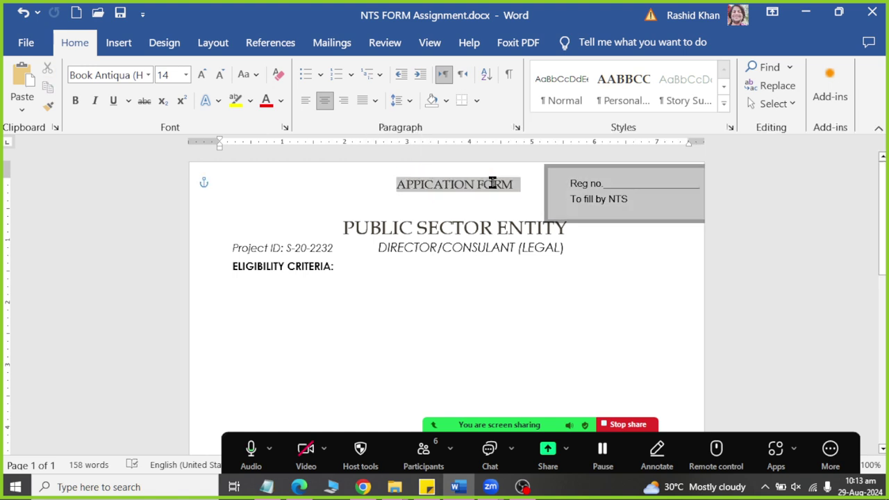
left_click(284, 127)
left_click(346, 75)
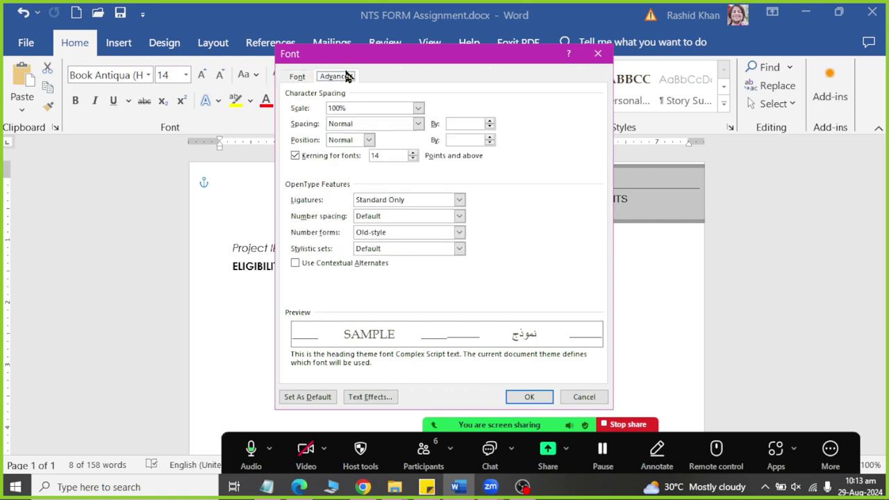
left_click(403, 122)
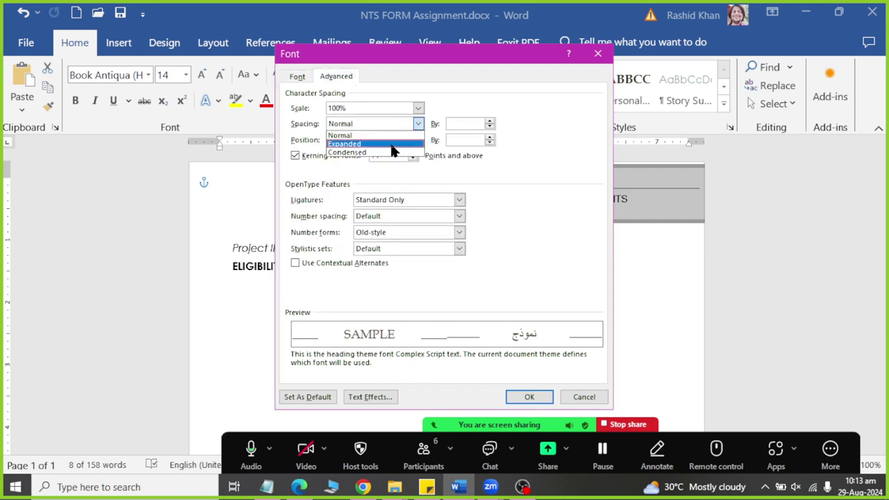
left_click(392, 144)
double_click(456, 123)
type("4")
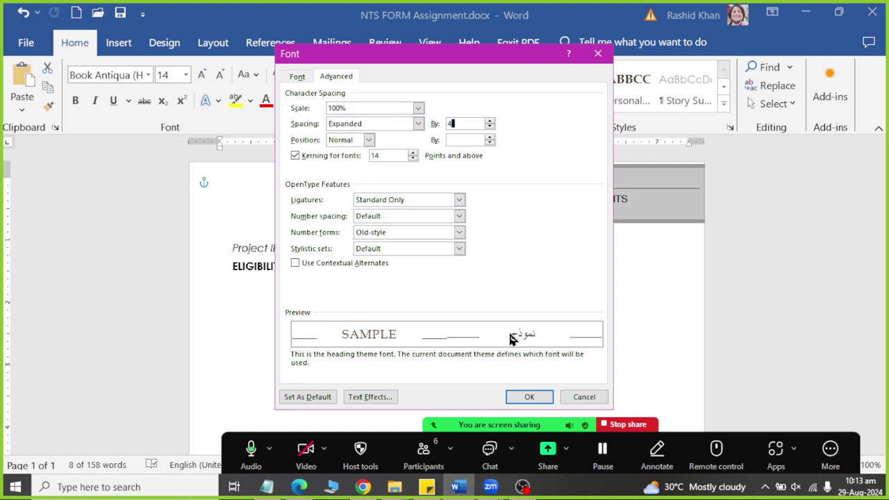
left_click(529, 396)
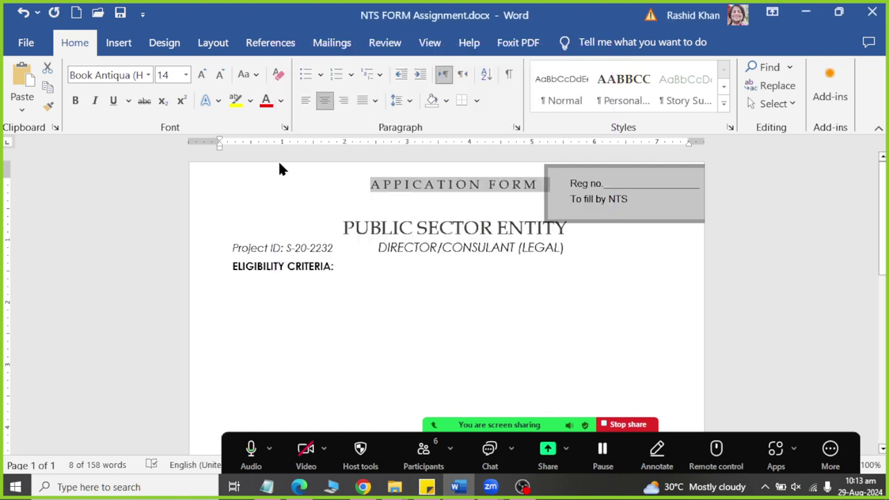
Toggle bold on the APPICATION FORM heading and deselect it
left_click(77, 100)
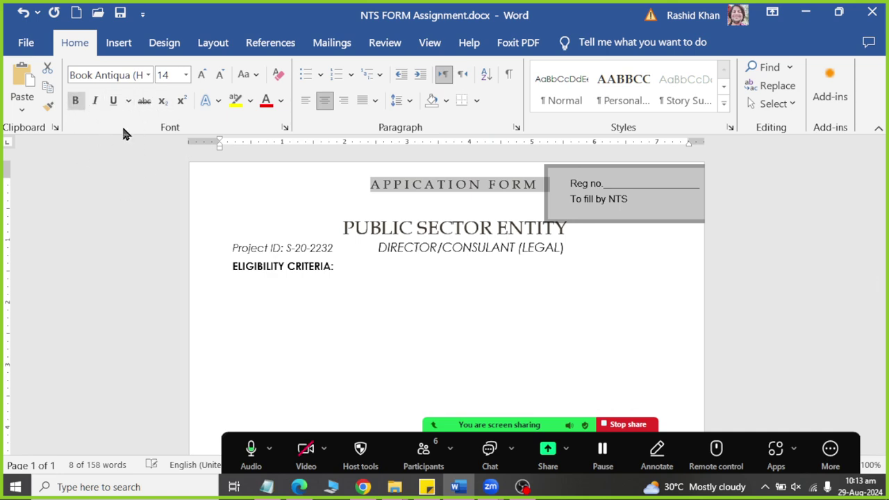
left_click(455, 200)
left_click(367, 185)
left_click(412, 185)
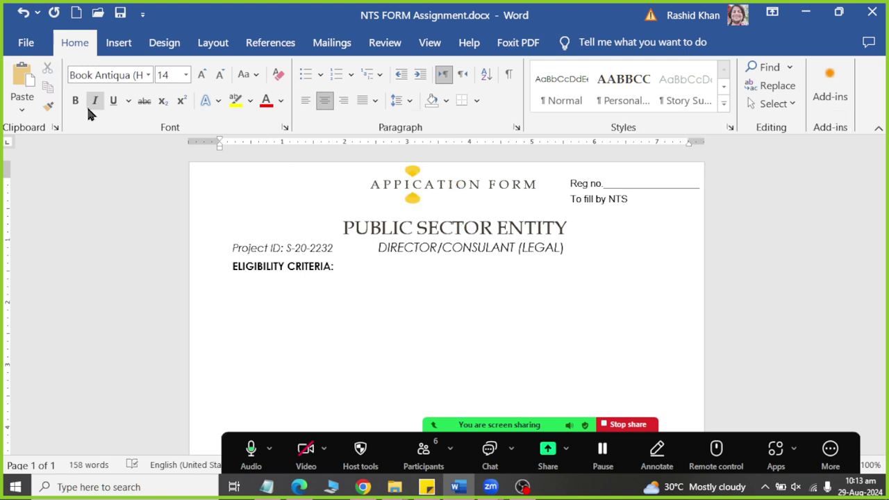
Make the APPICATION FORM heading bold and one size larger
left_click_drag(370, 185, 538, 185)
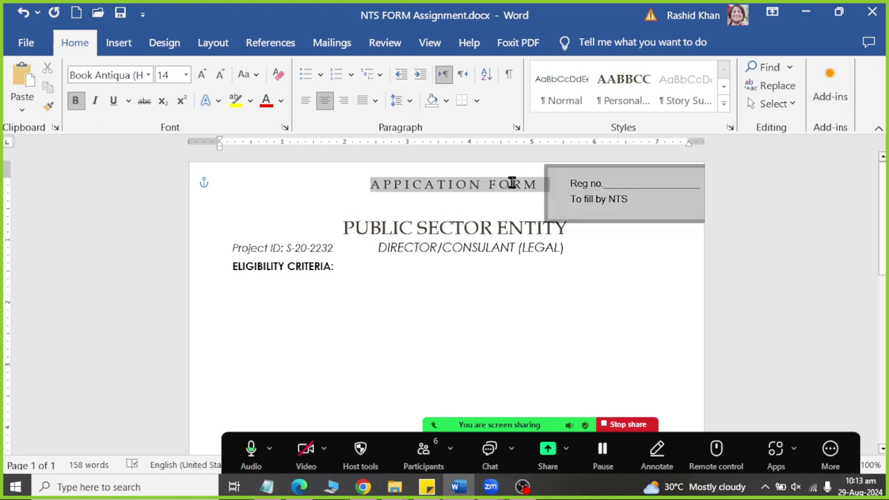
left_click(439, 212)
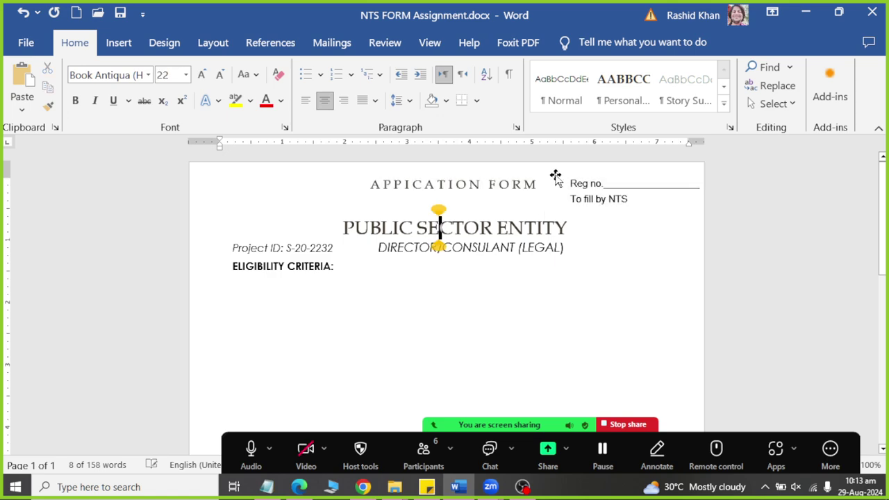
left_click(583, 196)
left_click(587, 169)
left_click_drag(602, 171, 475, 337)
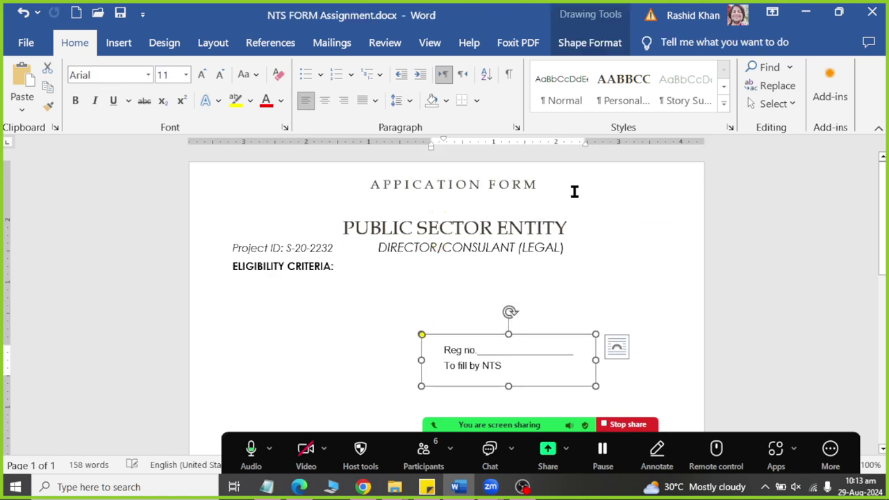
left_click_drag(538, 185, 369, 186)
key("ctrl+b")
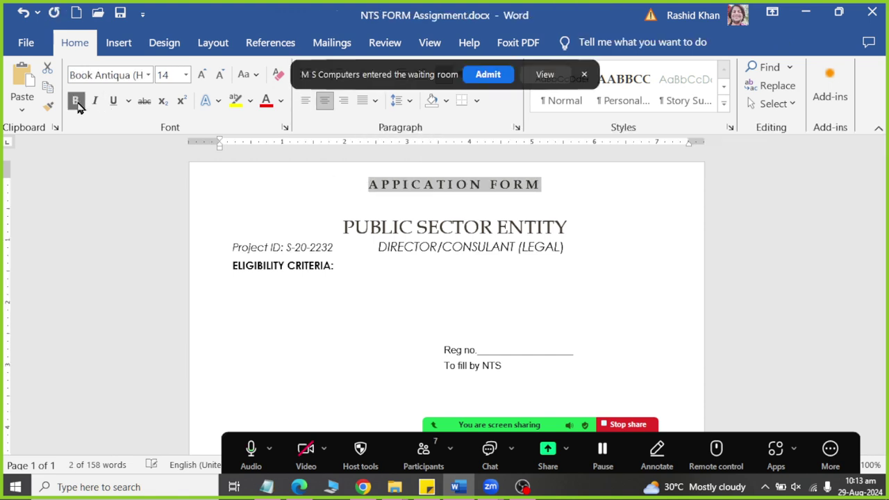
left_click(202, 74)
left_click(334, 268)
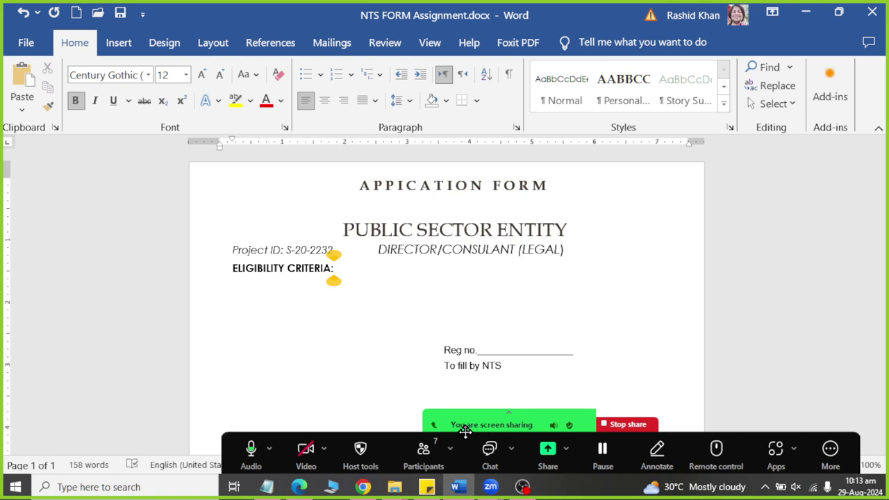
Move the Reg no box to the top right beside the heading, then view the NTS PDF
left_click(480, 346)
left_click_drag(555, 292, 602, 161)
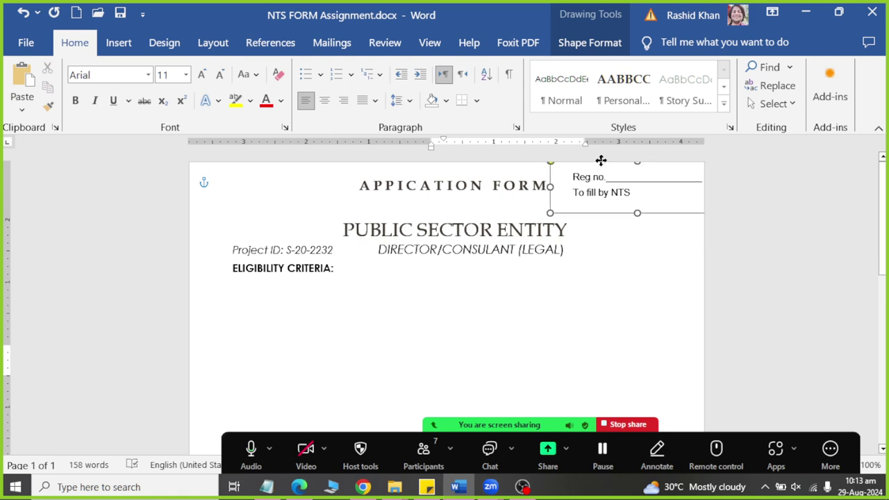
left_click(410, 232)
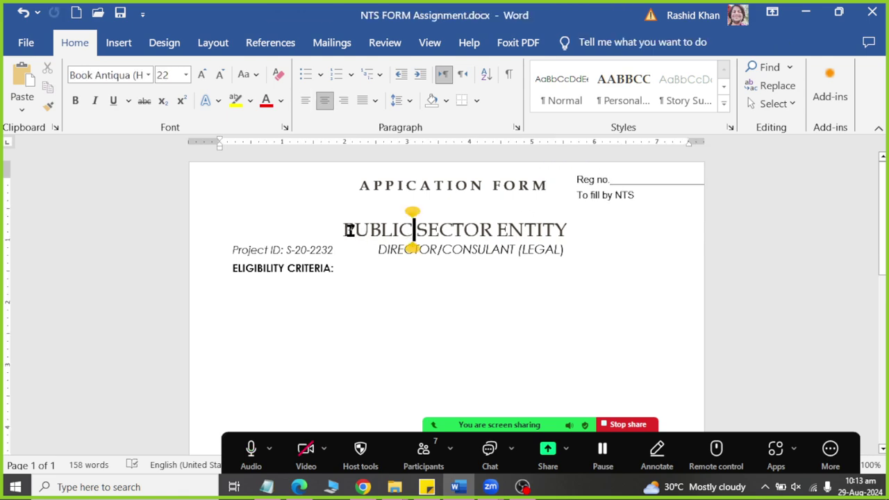
key("alt+Tab")
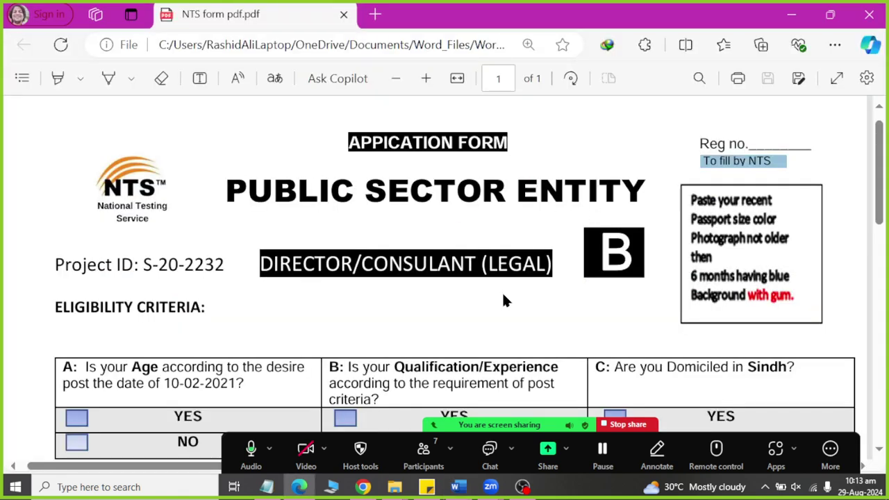
Add a new empty line below PUBLIC SECTOR ENTITY, checking the reference PDF
key("alt+Tab")
key("alt+Tab")
key("alt+Tab")
left_click(590, 230)
key("Return")
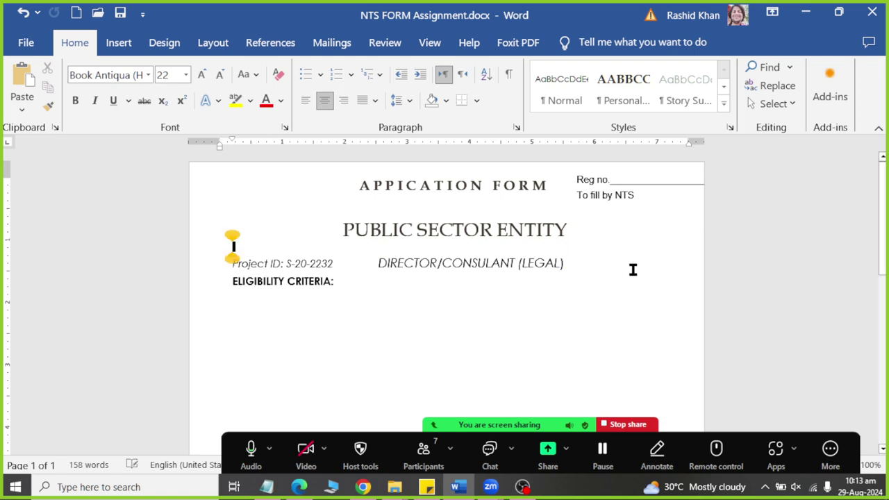
left_click(382, 310)
key("alt+Tab")
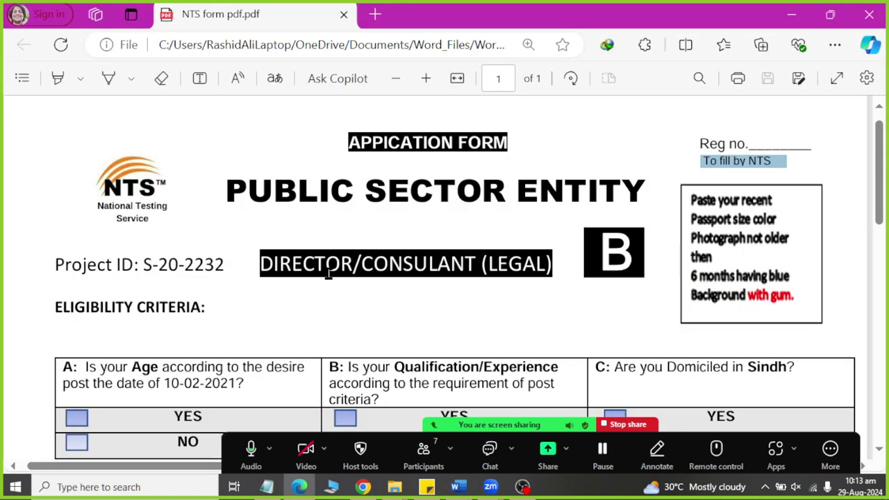
key("alt+Tab")
Shade the DIRECTOR/CONSULANT (LEGAL) title dark green using More Colors
left_click_drag(378, 263, 564, 263)
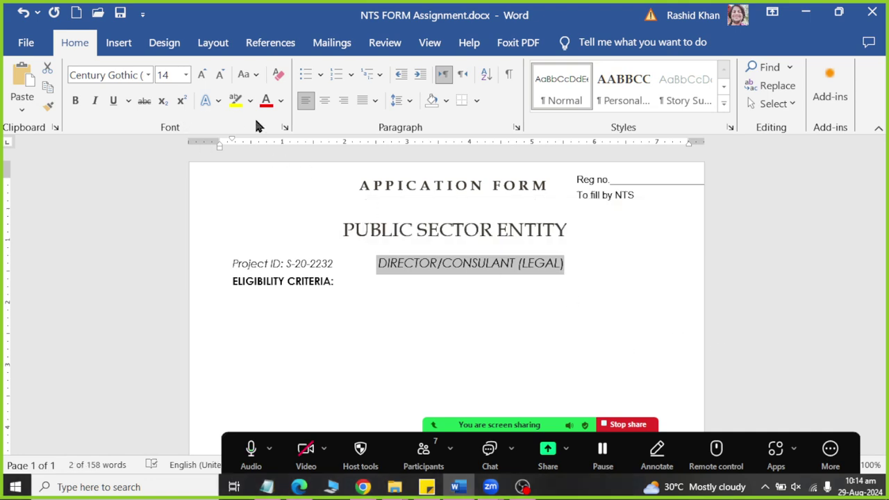
left_click(445, 103)
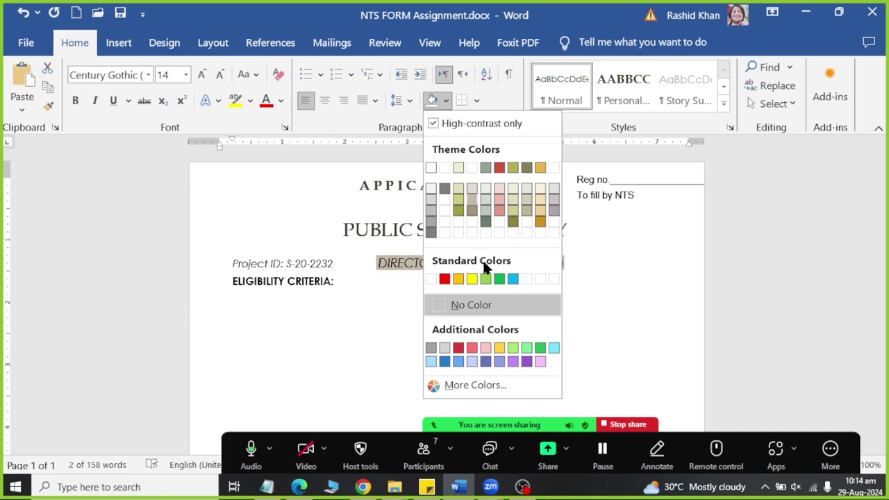
left_click(478, 386)
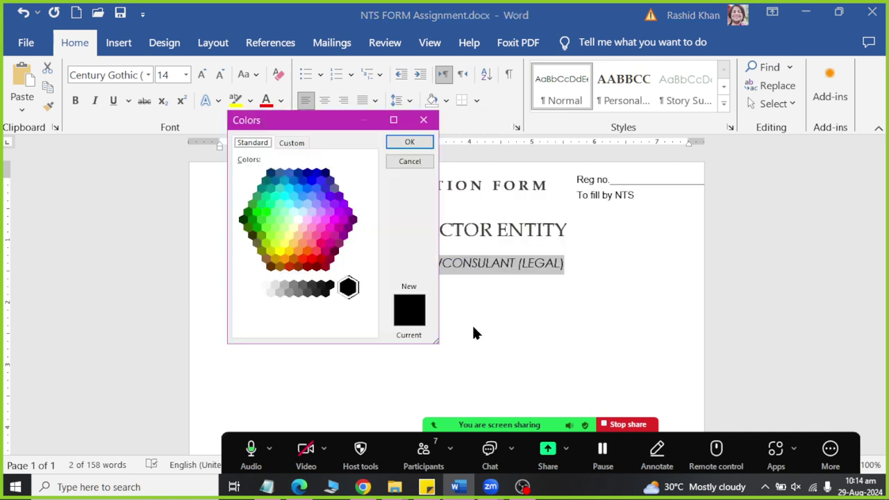
left_click(243, 221)
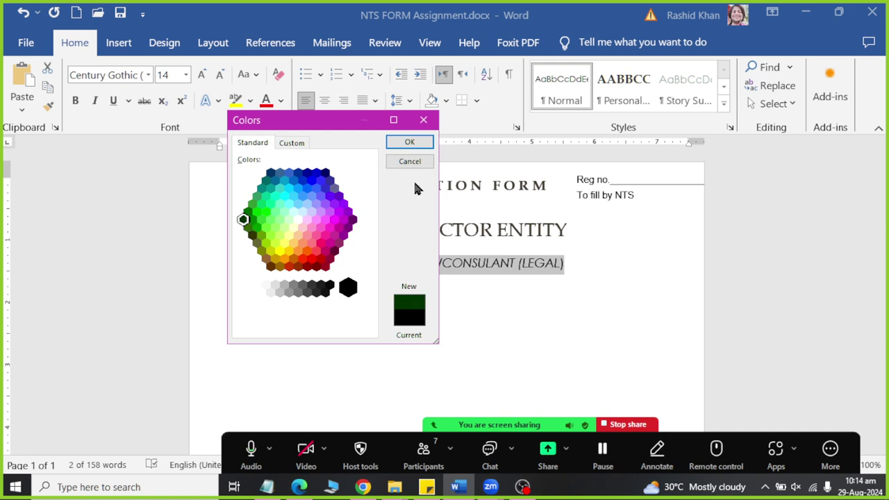
left_click(407, 143)
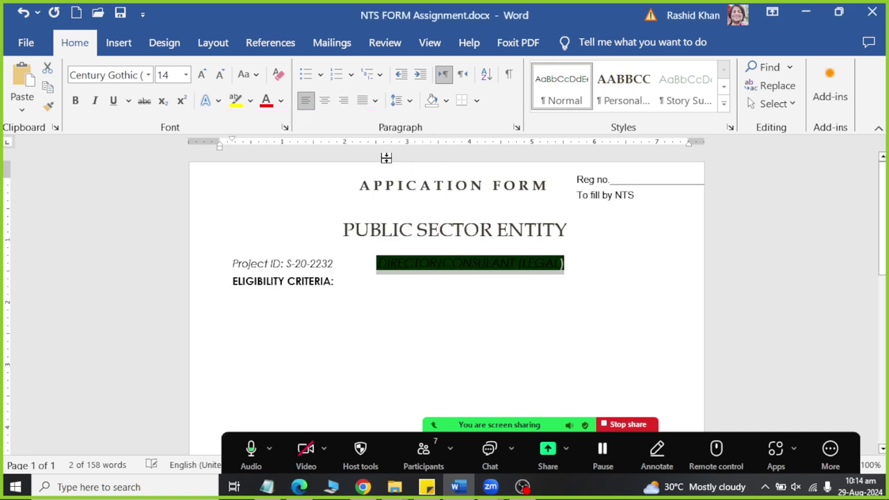
Make the post title text white and compare it with the PDF
left_click(281, 102)
left_click(263, 192)
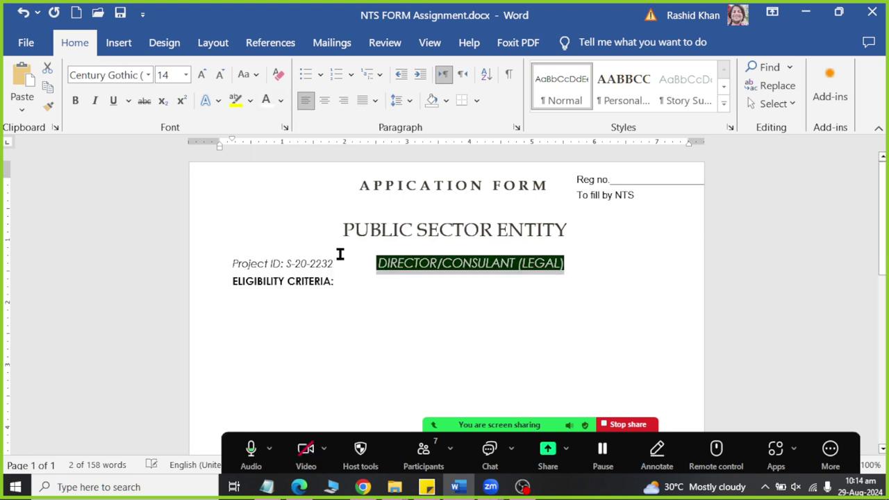
left_click(334, 281)
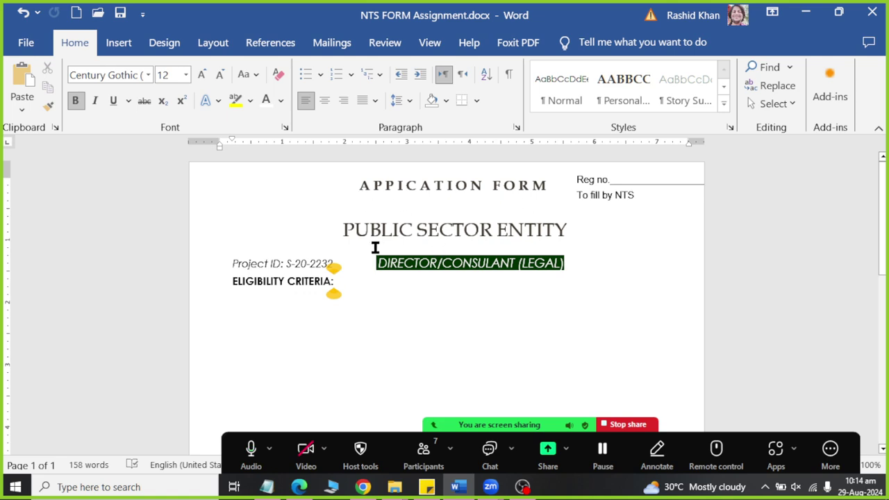
key("alt+Tab")
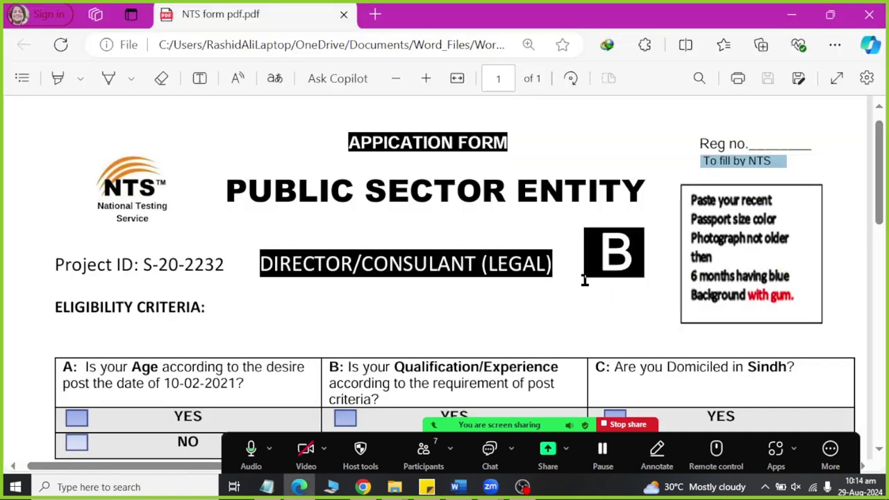
key("alt+Tab")
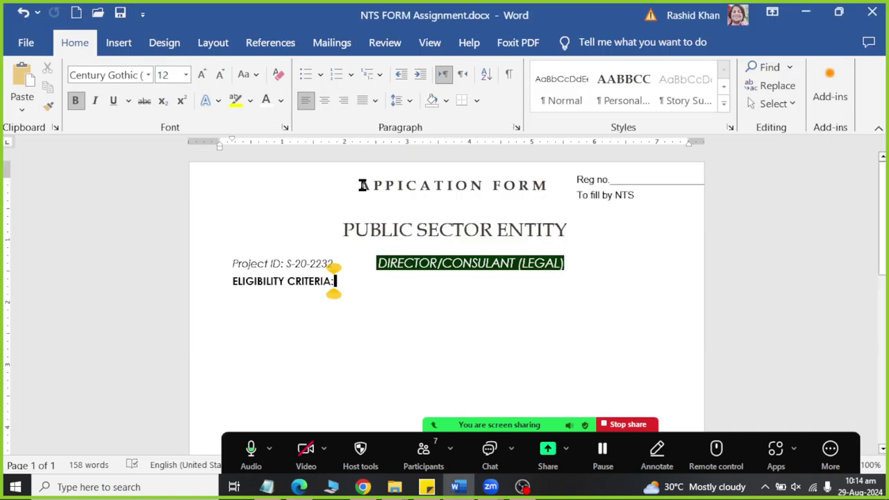
Set the header text to Arial and apply the Arial theme fonts
left_click_drag(358, 185, 552, 295)
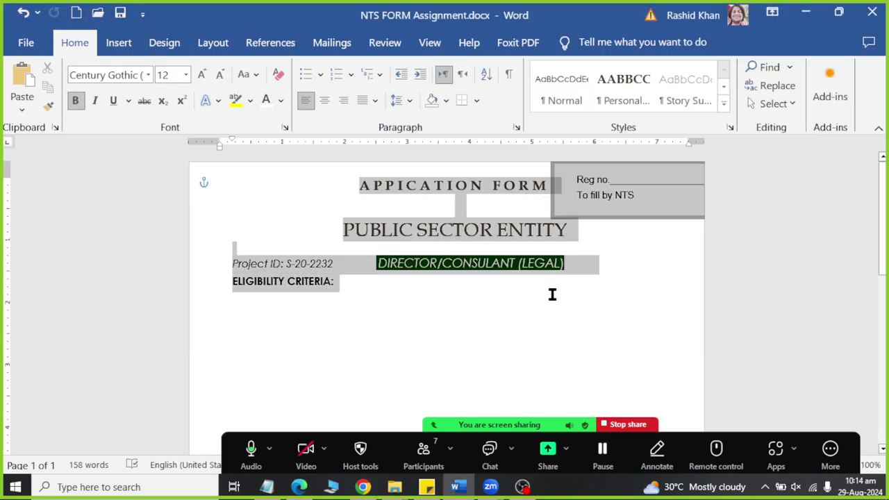
left_click(147, 76)
left_click(132, 212)
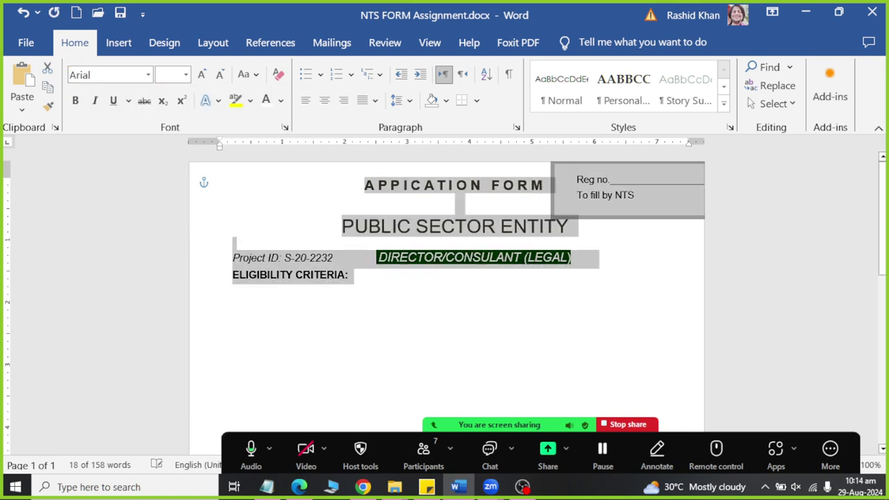
left_click(348, 274)
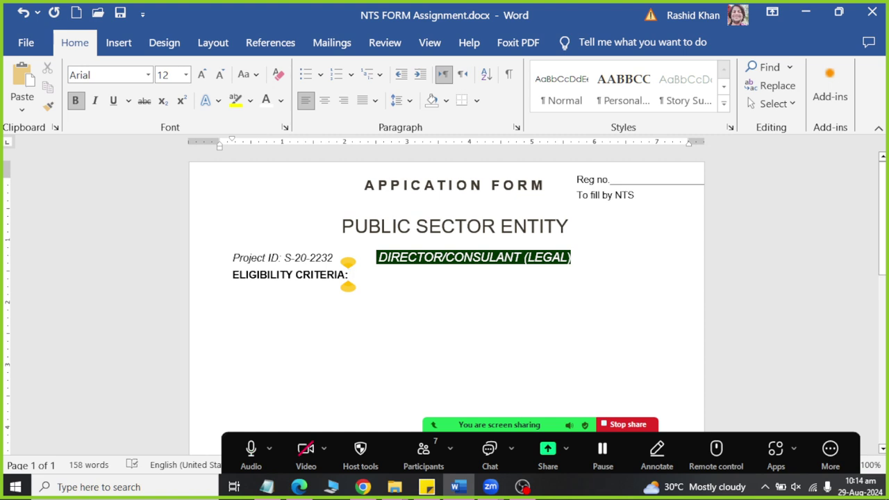
left_click(156, 45)
left_click(545, 93)
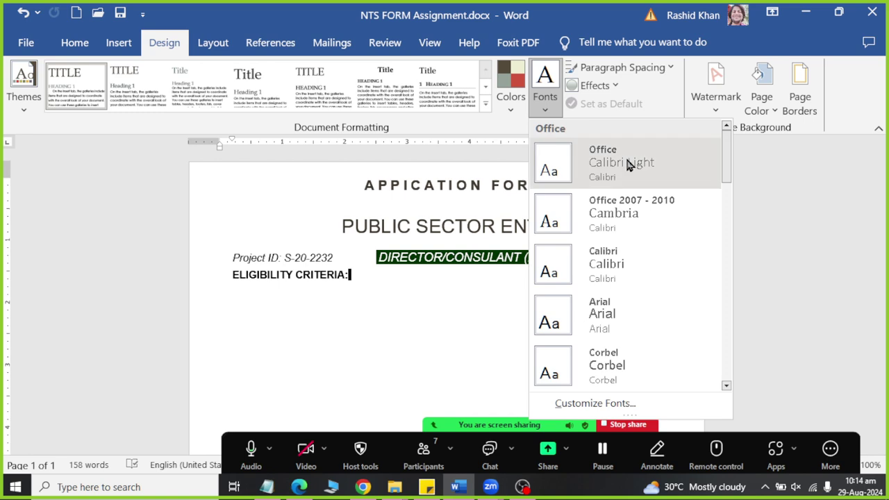
left_click(671, 313)
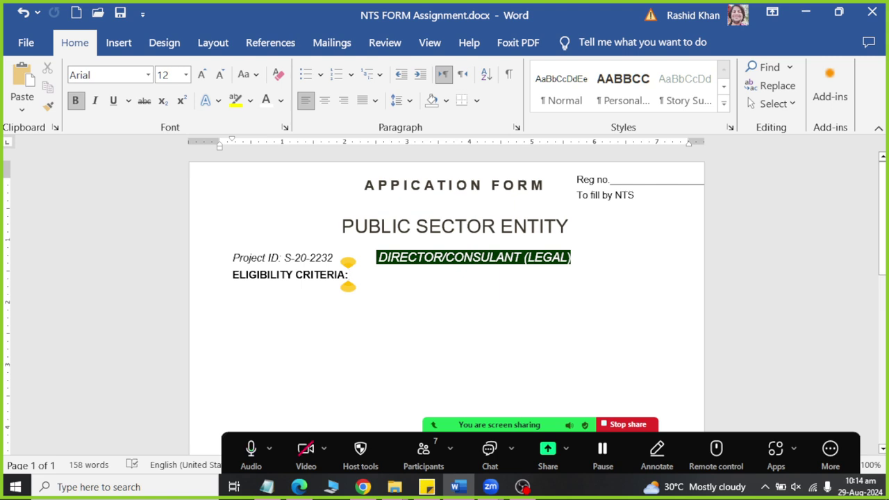
Insert a blank line above ELIGIBILITY CRITERIA, matching the reference PDF
key("Return")
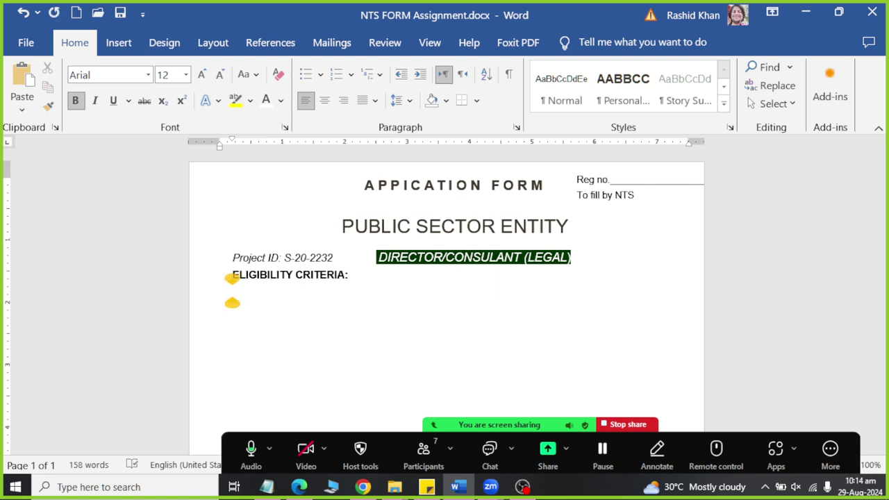
key("alt+Tab")
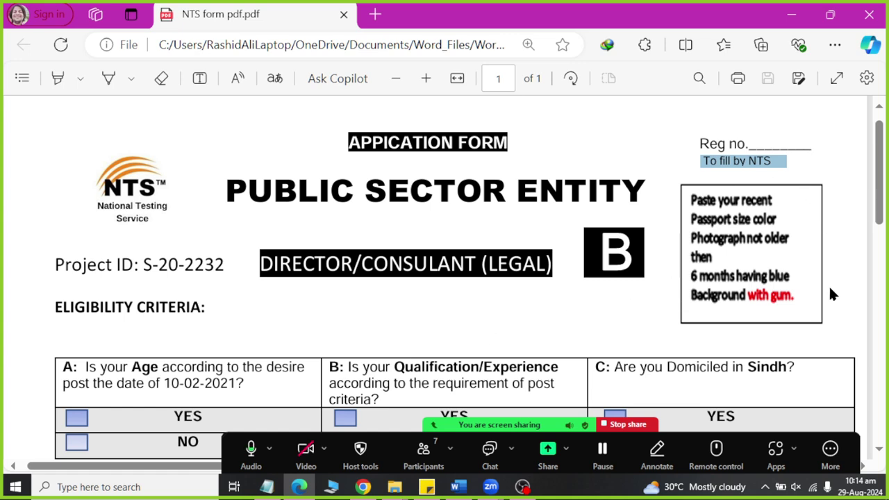
key("alt+Tab")
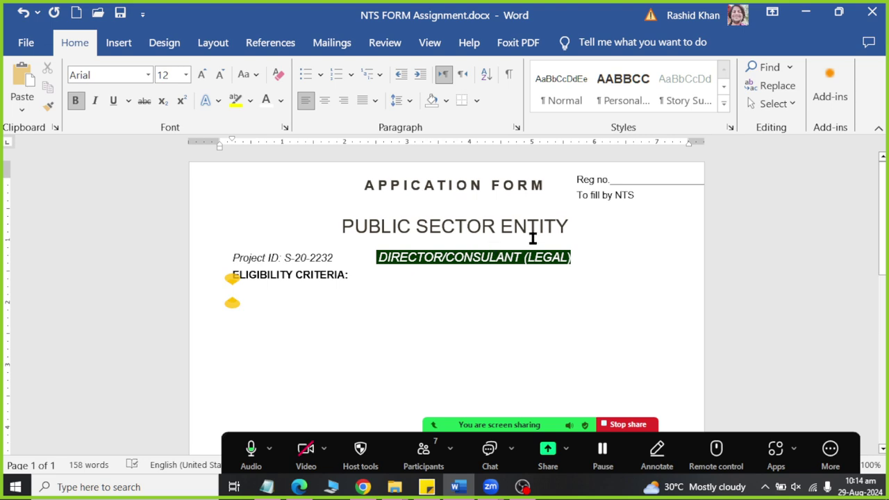
key("alt+Tab")
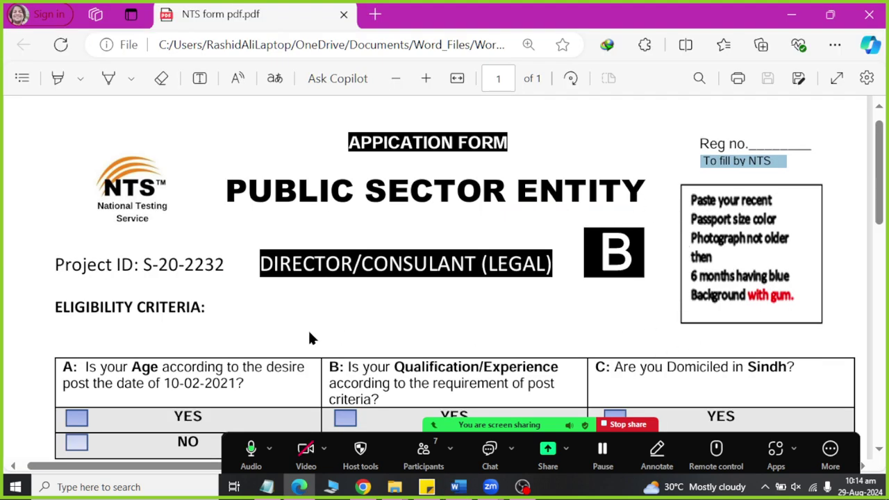
key("alt+Tab")
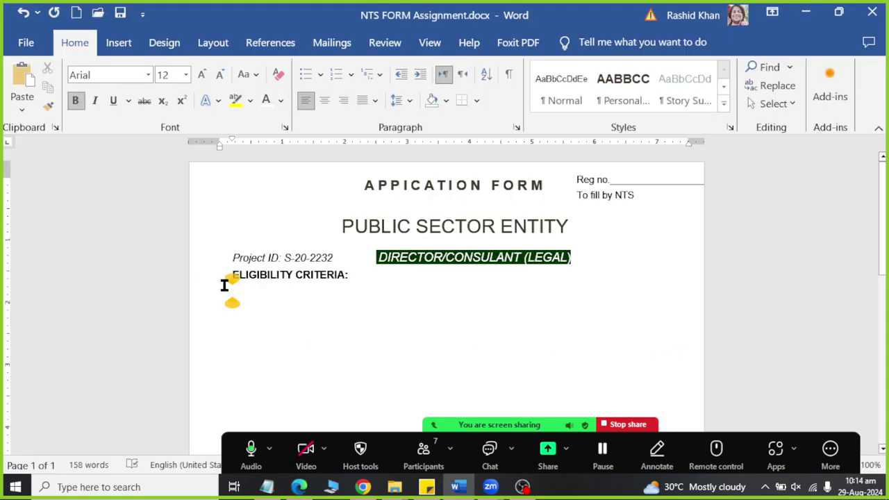
key("alt+Tab")
key("alt+Tab")
key("Return")
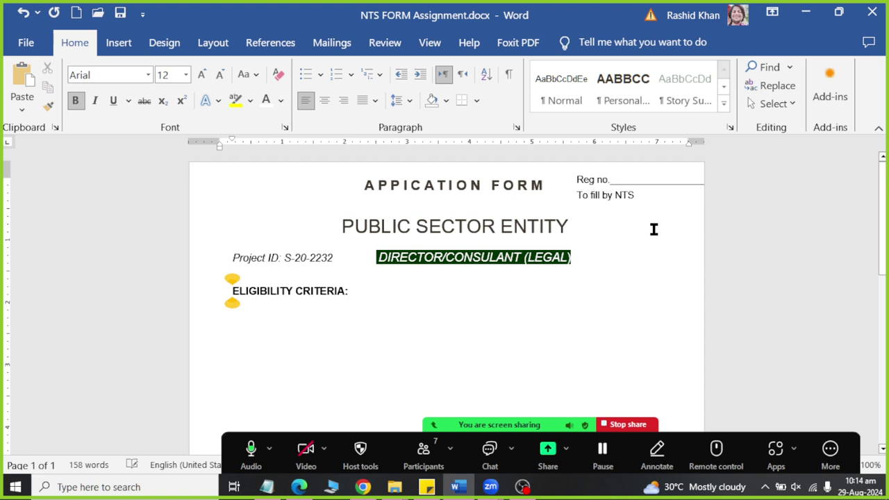
Draw a rectangle just below the 'To fill by NTS' text
left_click(114, 43)
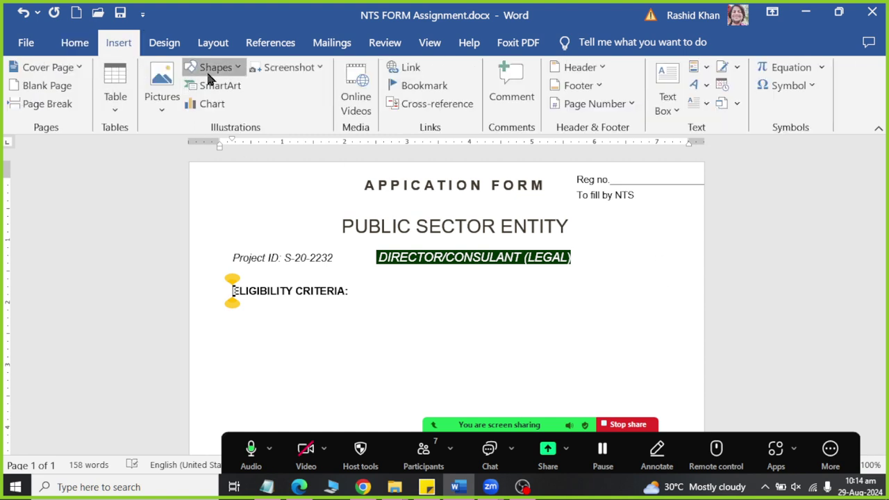
left_click(214, 68)
left_click(240, 105)
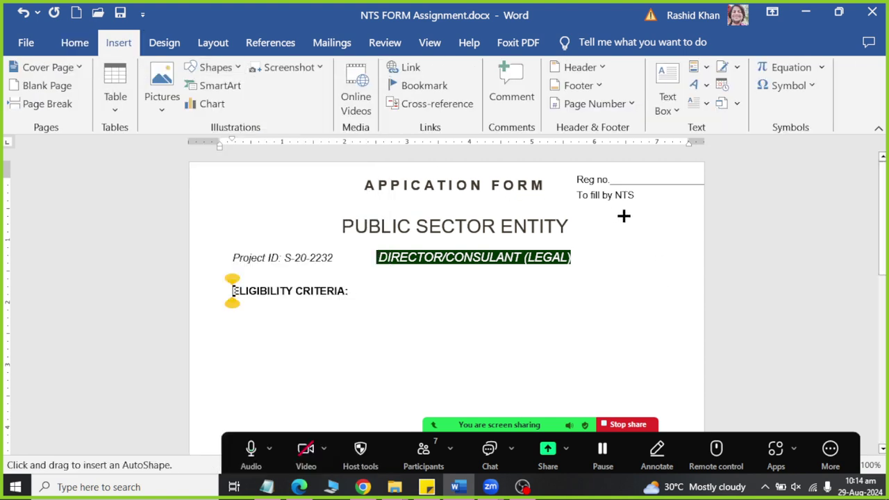
left_click_drag(590, 212, 675, 301)
mouse_move(646, 266)
left_mouse_down()
mouse_move(665, 260)
mouse_move(655, 258)
left_mouse_up()
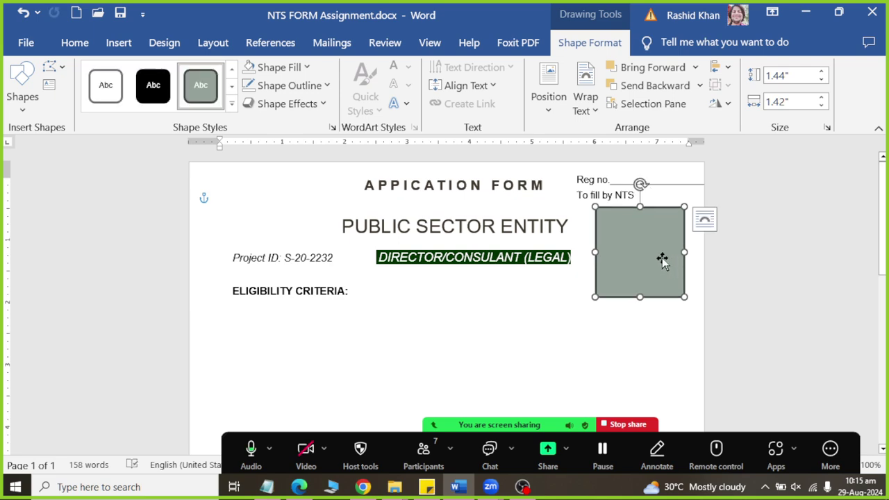
Set the rectangle's fill to No Fill, leaving only its outline
right_click(662, 258)
left_click(277, 67)
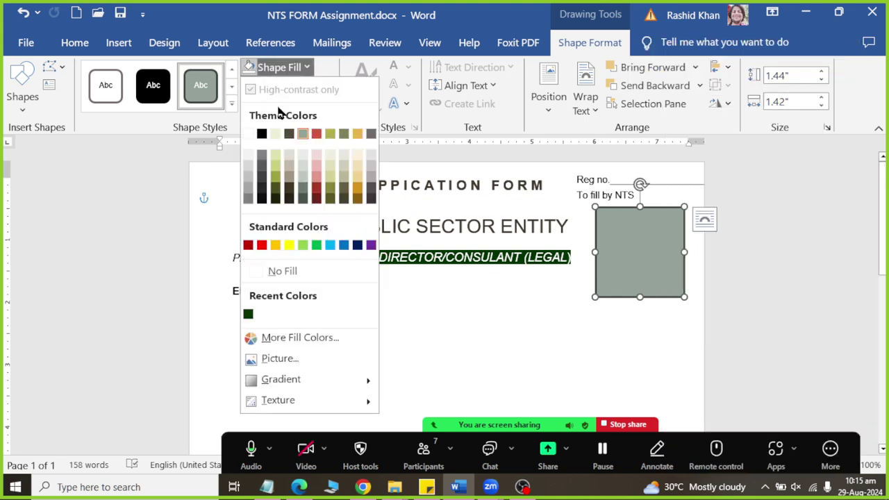
left_click(292, 272)
key("alt+Tab")
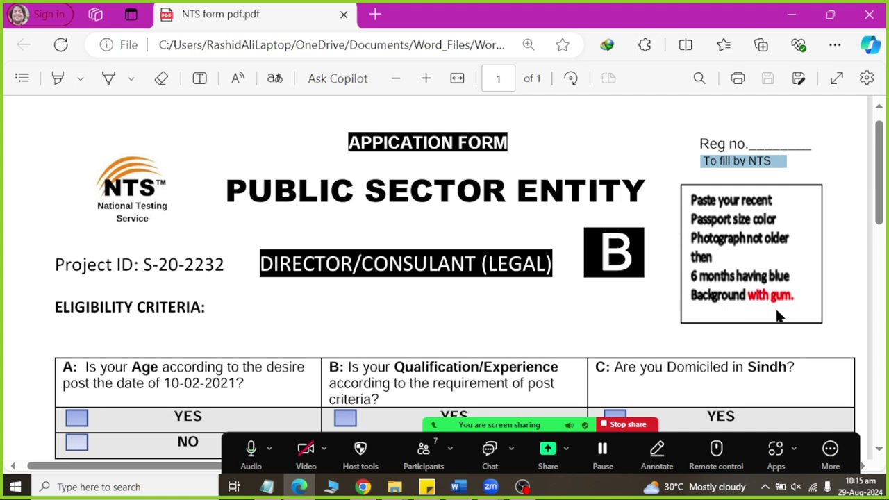
key("alt+Tab")
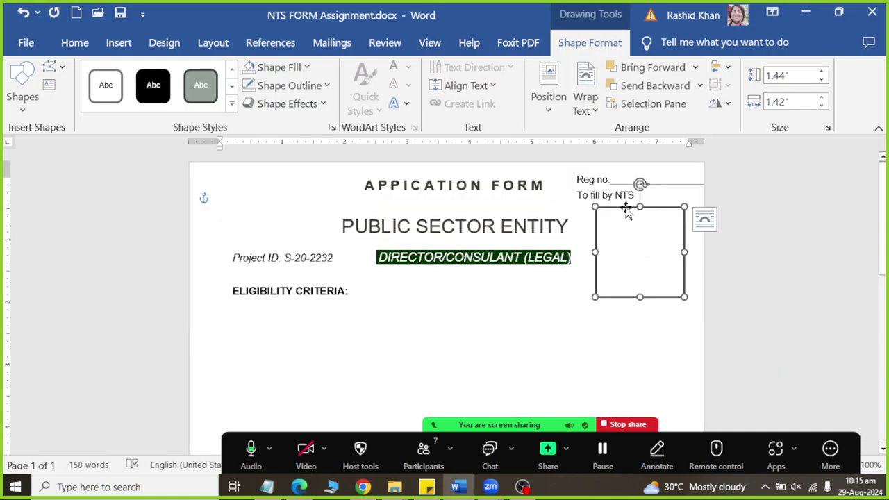
Add text to the rectangle, aligned top and left
right_click(627, 211)
left_click(670, 231)
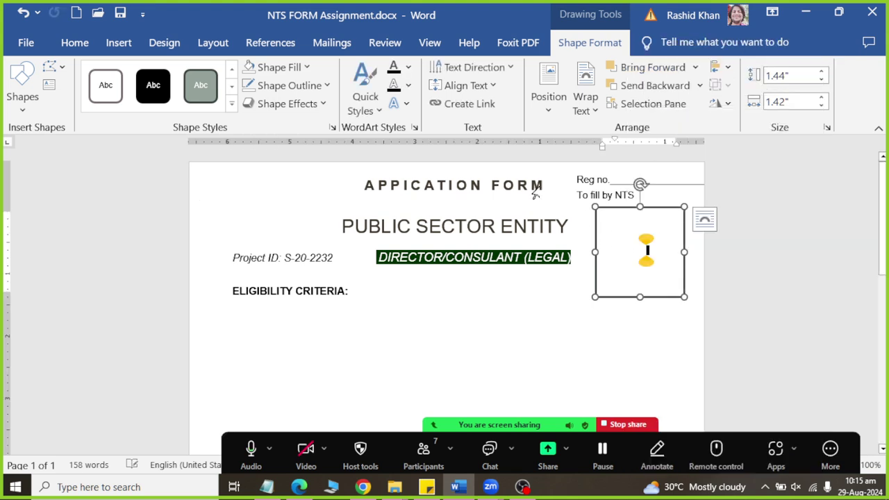
left_click(461, 85)
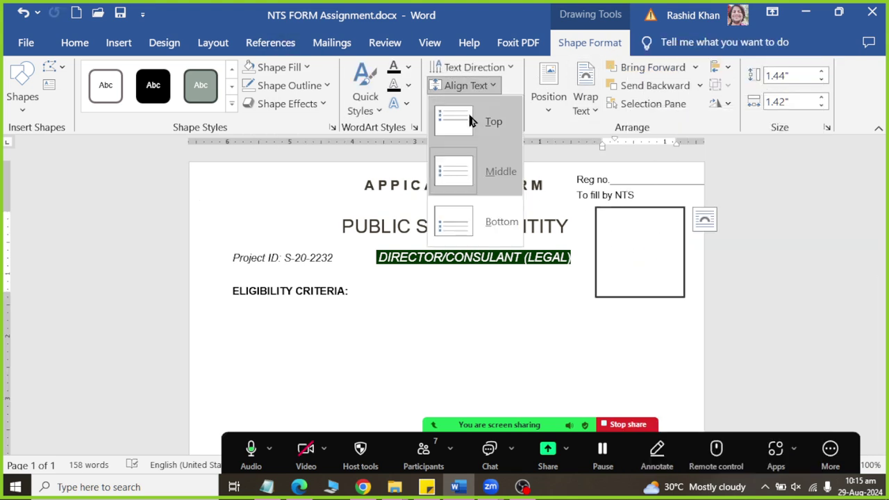
left_click(469, 121)
left_click(74, 43)
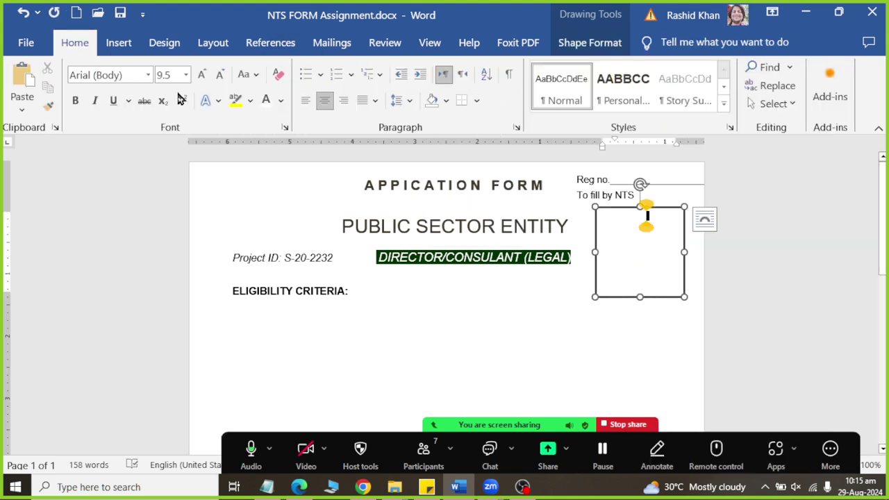
left_click(305, 105)
Set the photo box text to 10 pt and black
left_click(198, 75)
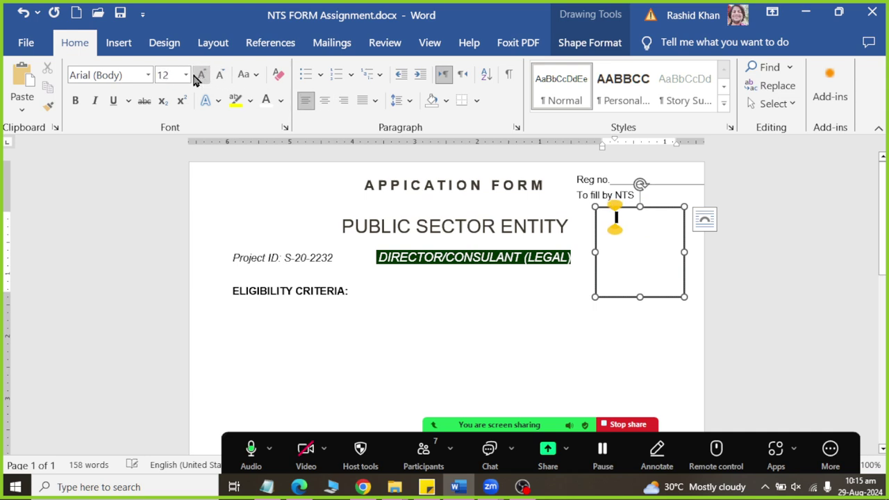
left_click(220, 74)
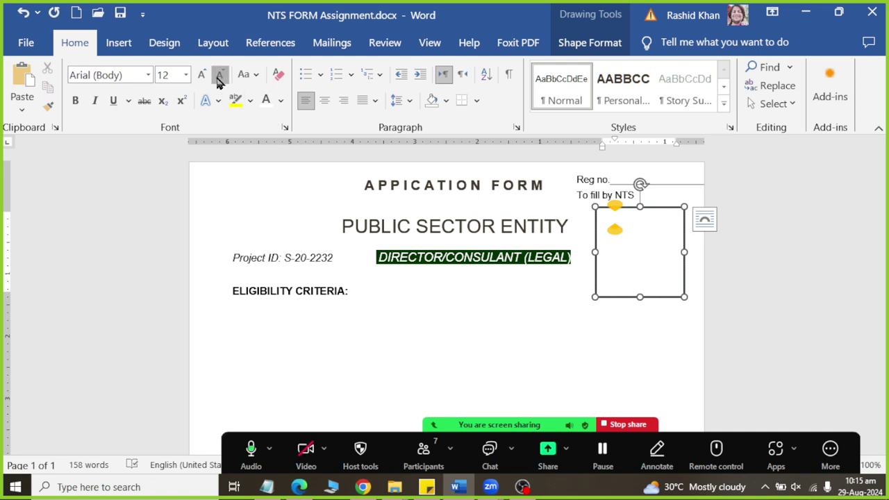
left_click(220, 75)
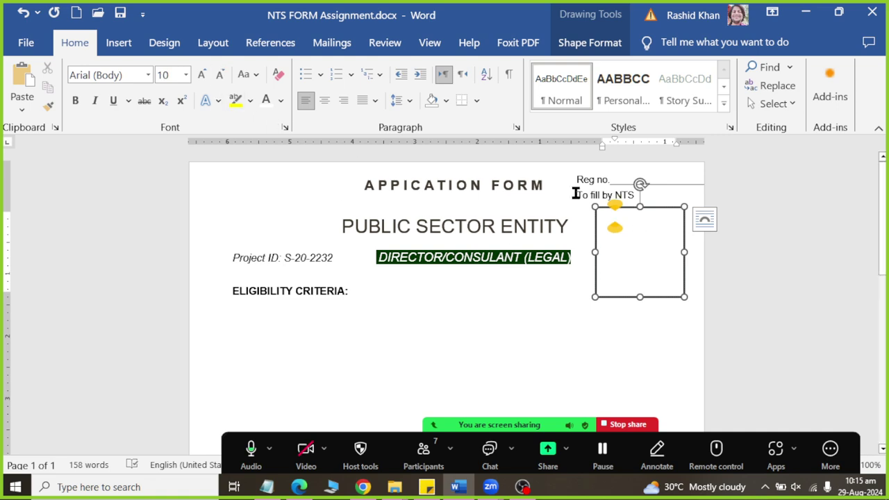
key("alt+Tab")
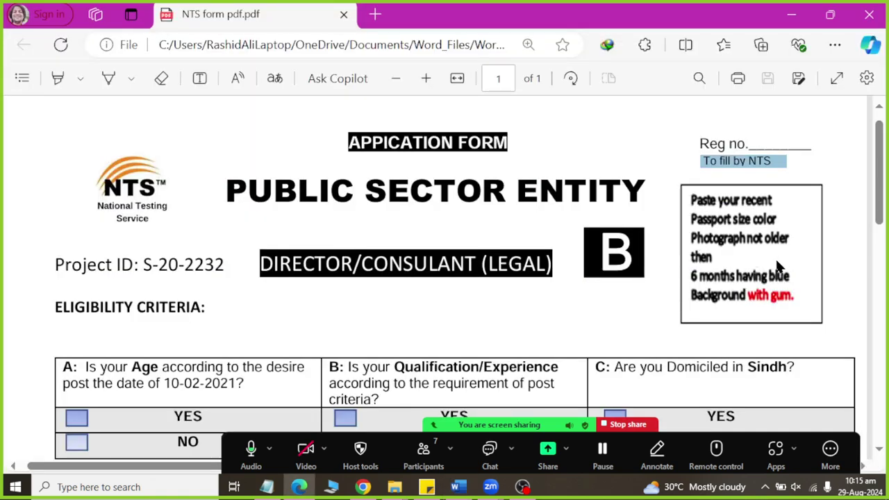
key("alt+Tab")
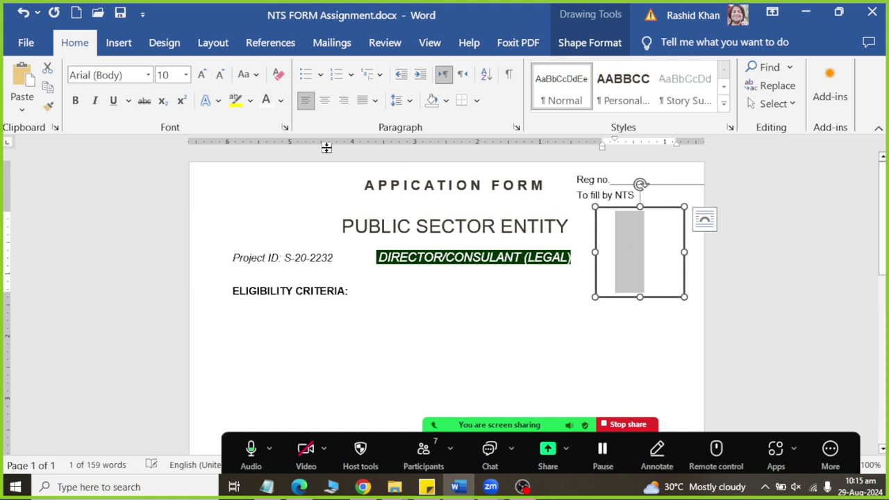
left_click(280, 100)
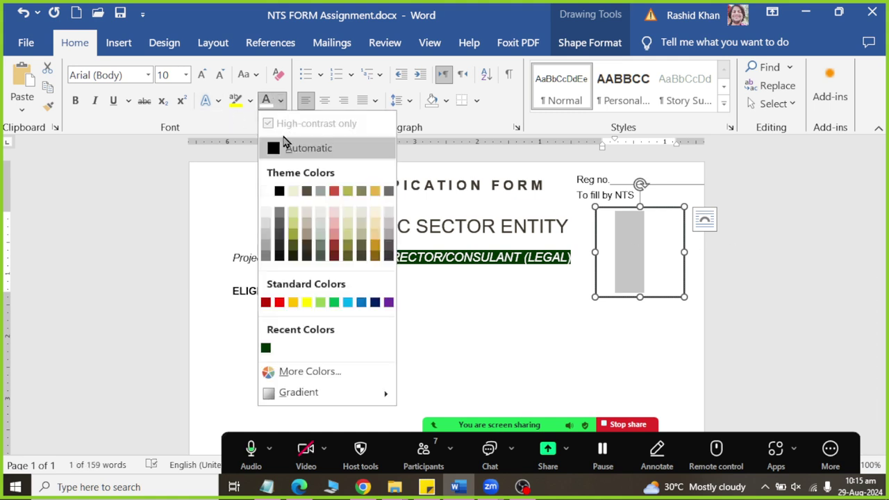
left_click(278, 190)
Type 'Paste Your Recent Passport size photo not older than six months' in the box
left_click(641, 217)
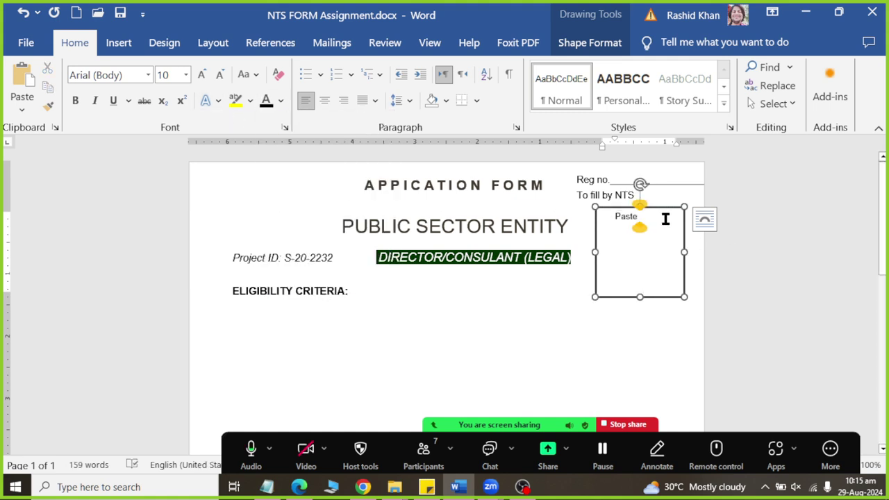
type(" You")
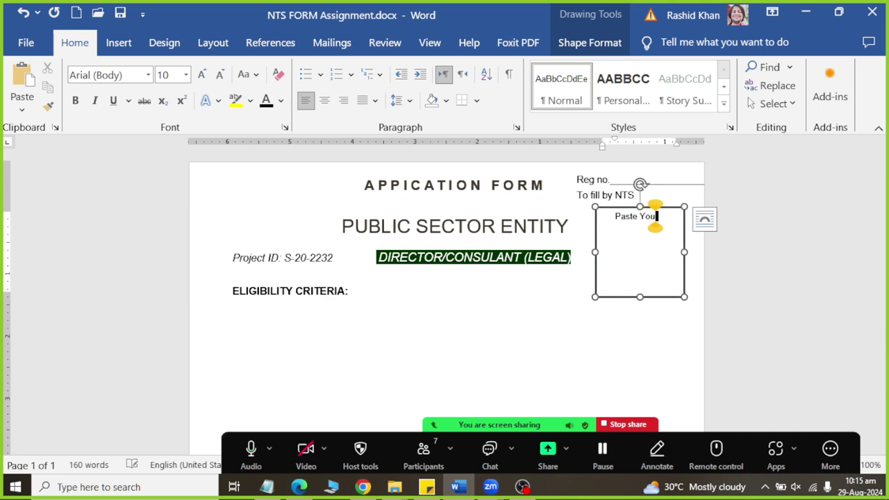
type("r Recen")
type("t Passport siz")
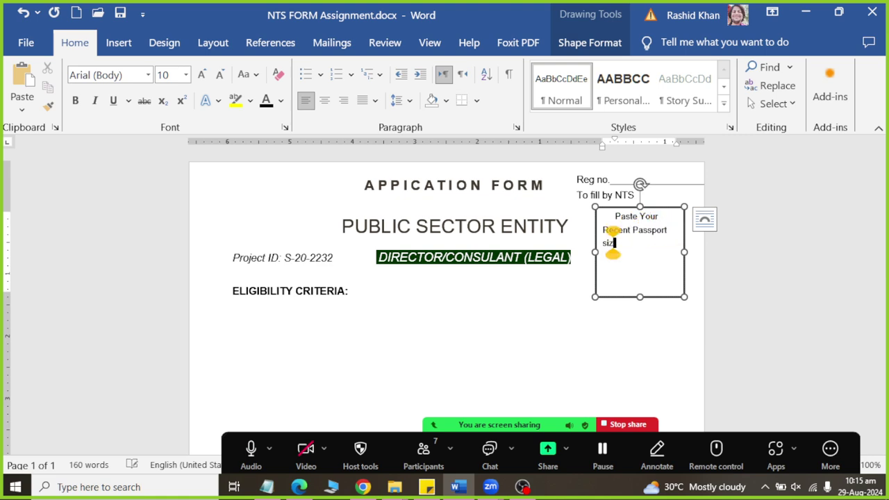
type("e photo")
key("alt+Tab")
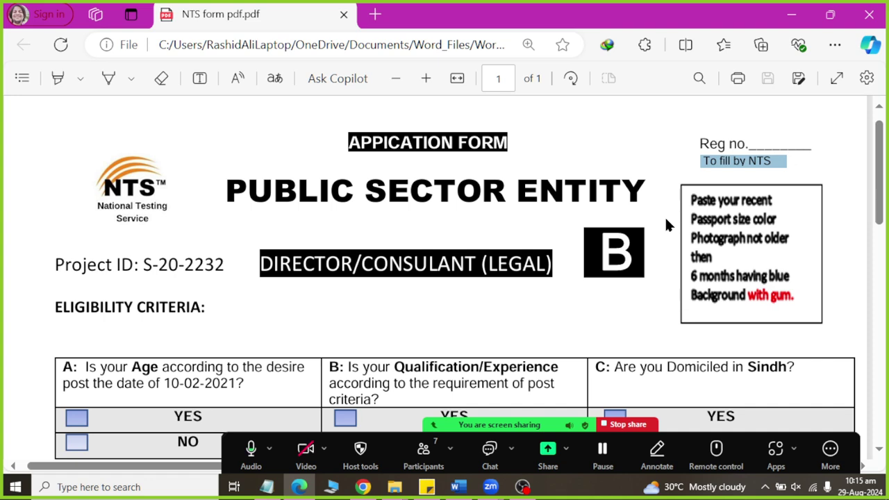
key("alt+Tab")
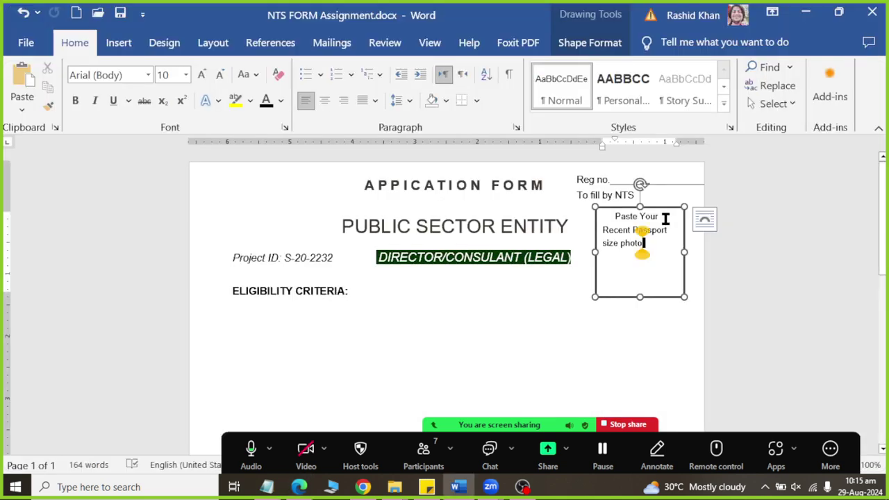
type("not orlder than ")
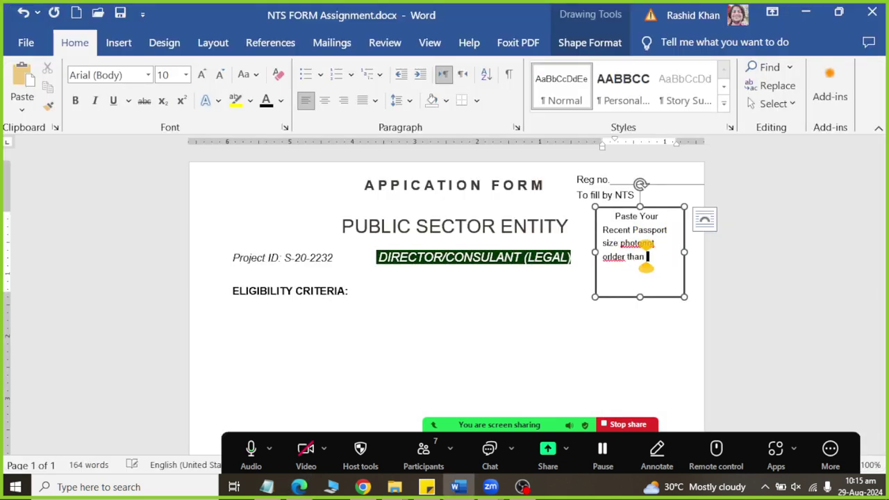
type("six months")
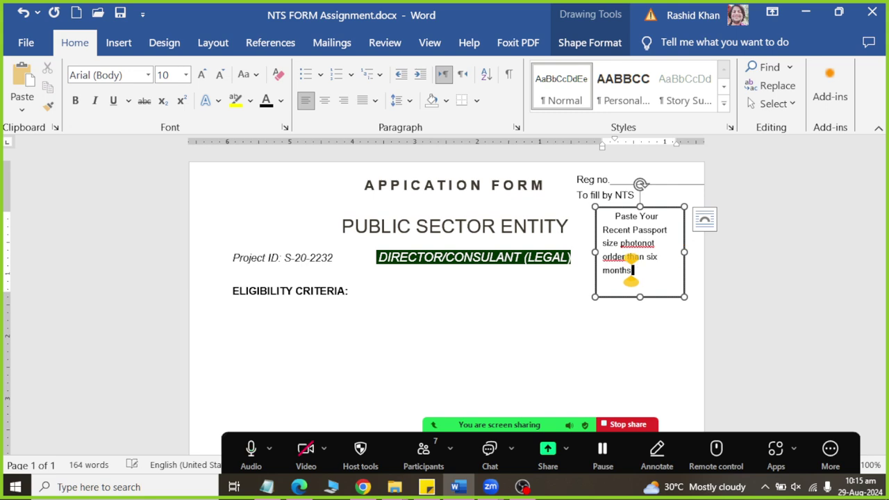
Correct 'photonot' and 'orlder', then centre all the photo box text
right_click(635, 243)
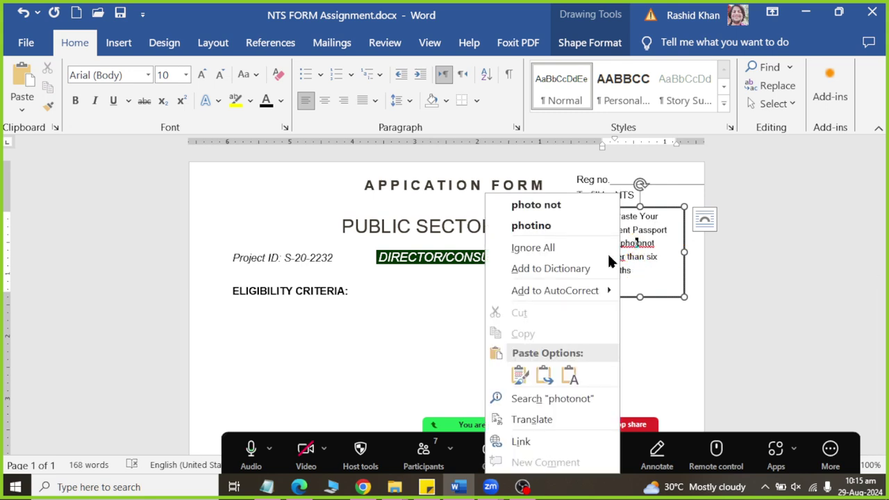
left_click(568, 205)
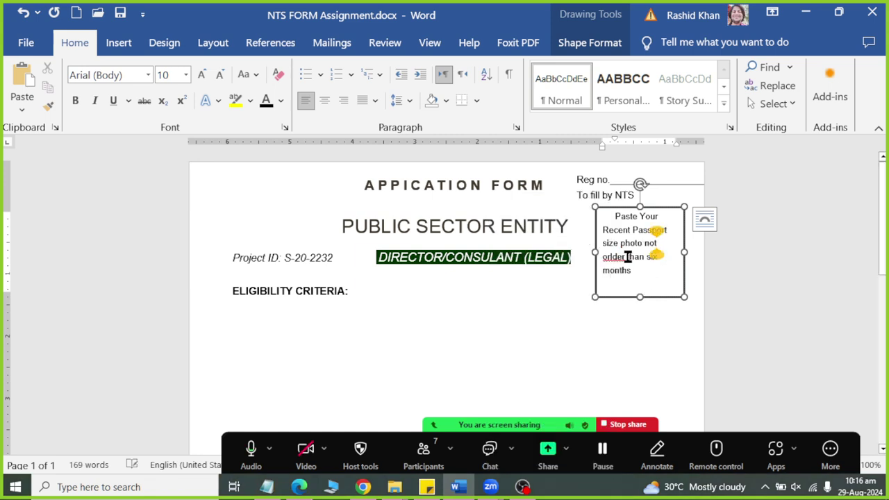
right_click(618, 256)
left_click(562, 206)
left_click(634, 270)
key("ctrl+a")
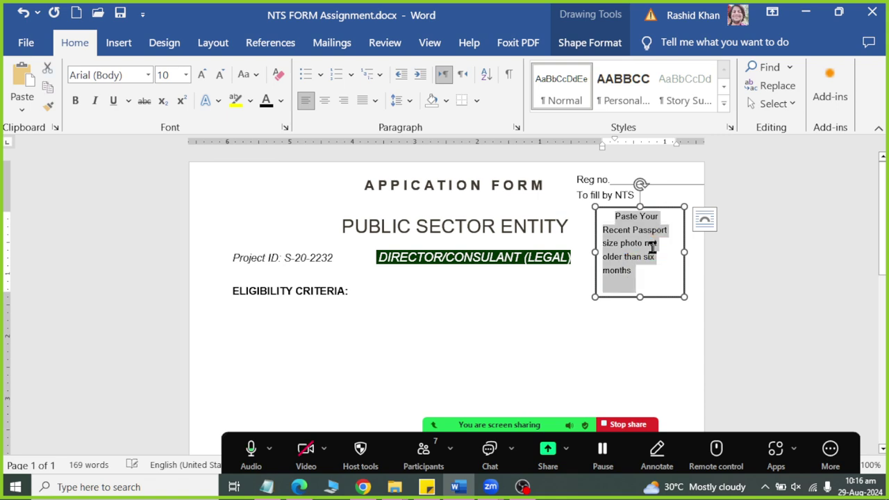
left_click(325, 100)
left_click(484, 315)
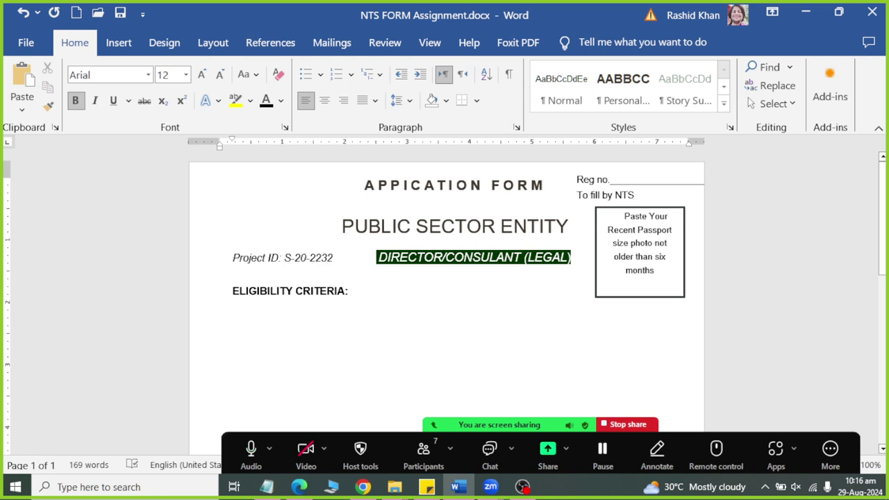
Pick a rectangle from Insert > Shapes and check the PDF's boxed B label
key("alt+Tab")
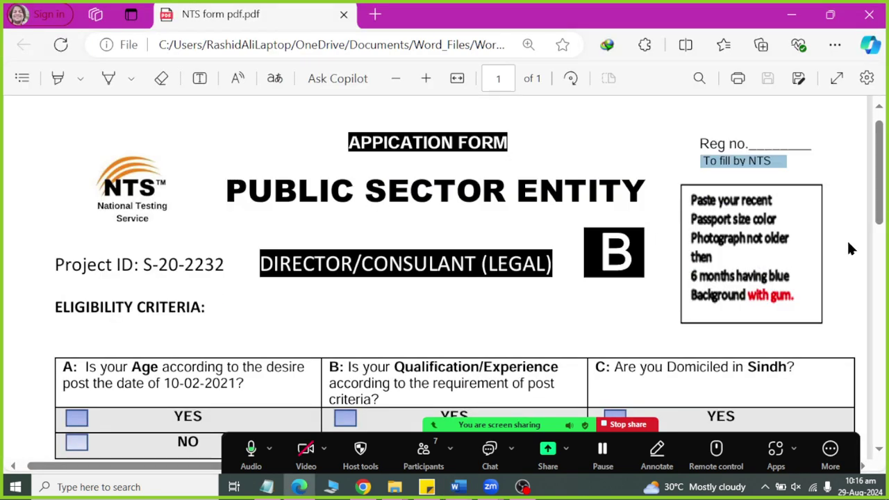
key("alt+Tab")
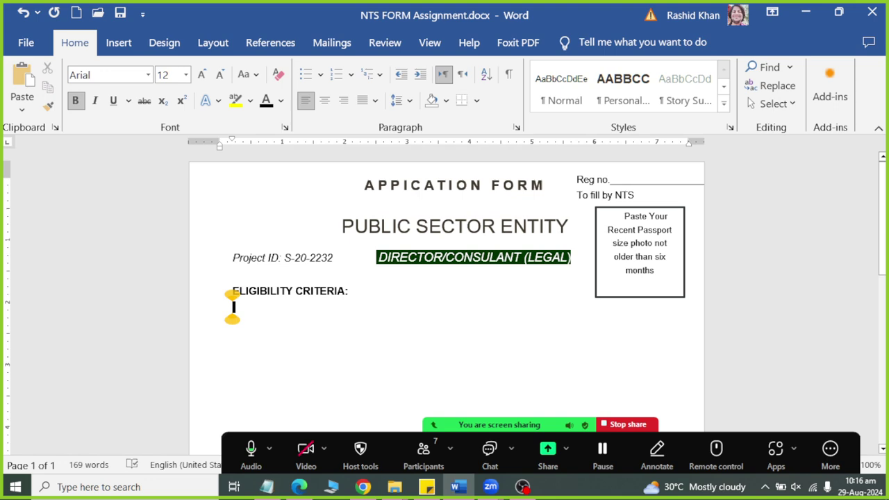
left_click(117, 44)
left_click(222, 73)
left_click(233, 108)
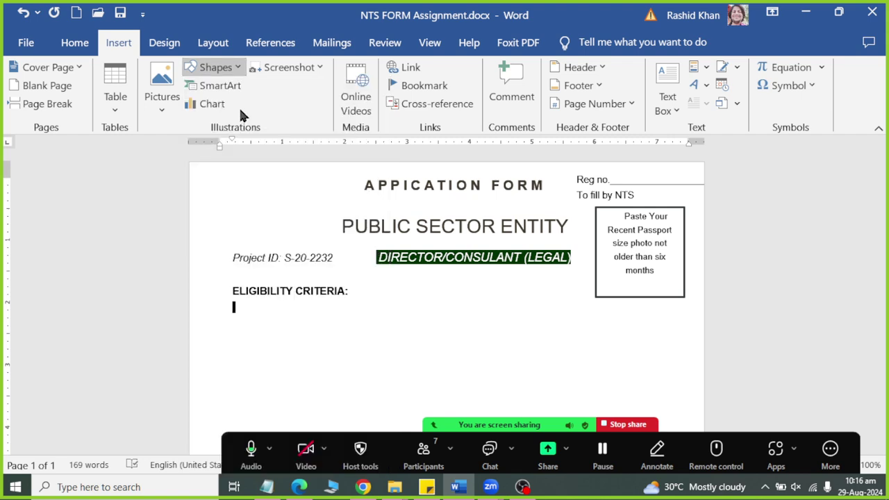
key("alt+Tab")
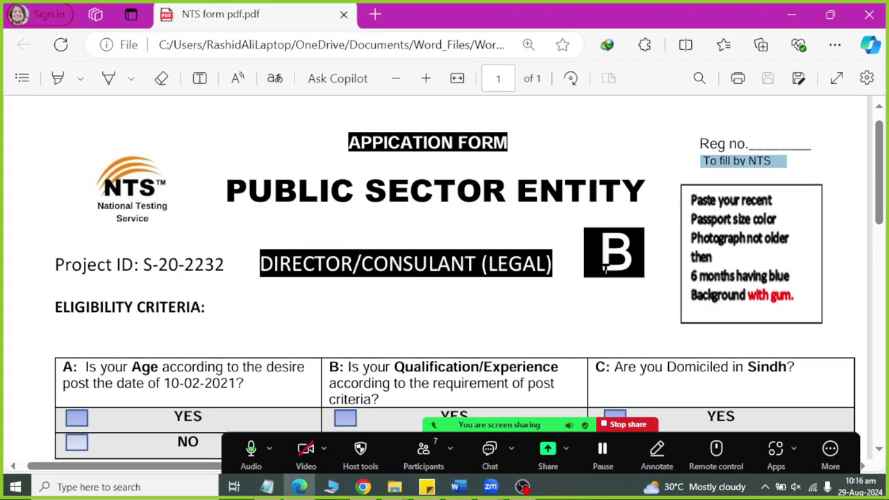
key("alt+Tab")
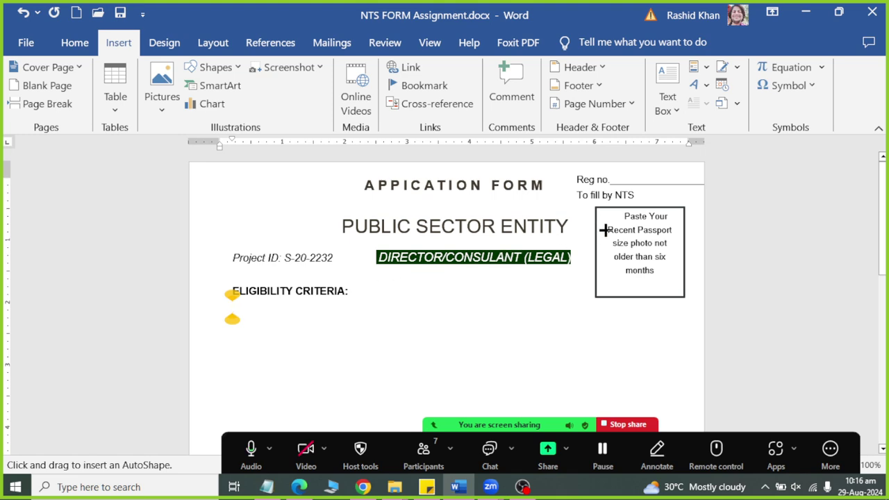
key("alt+Tab")
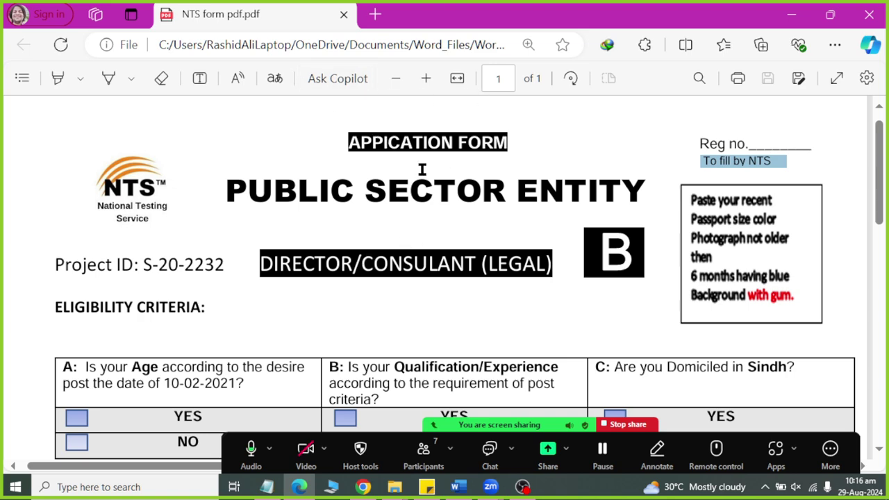
Scroll over the NTS form PDF page, briefly open Find, then return to Word
scroll(422, 170, "down", 3)
scroll(422, 169, "up", 1)
scroll(422, 169, "down", 1)
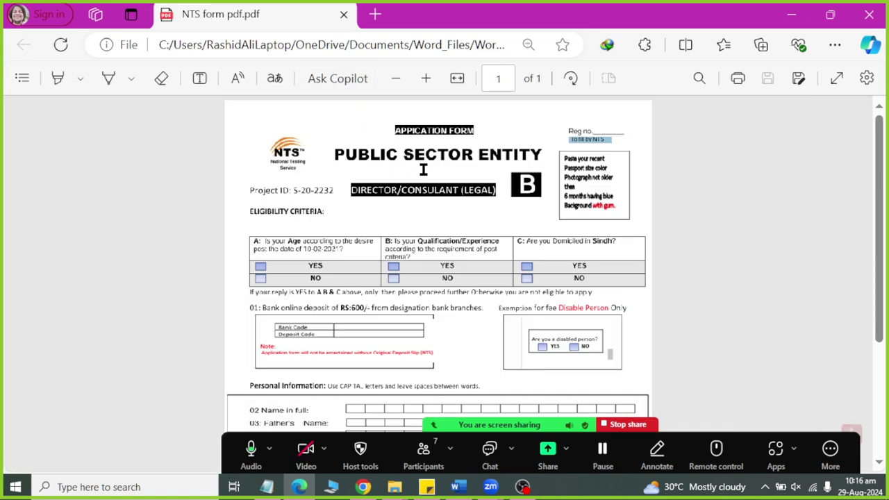
scroll(422, 169, "down", 3)
scroll(422, 170, "up", 2)
scroll(424, 171, "down", 2)
scroll(427, 172, "up", 1)
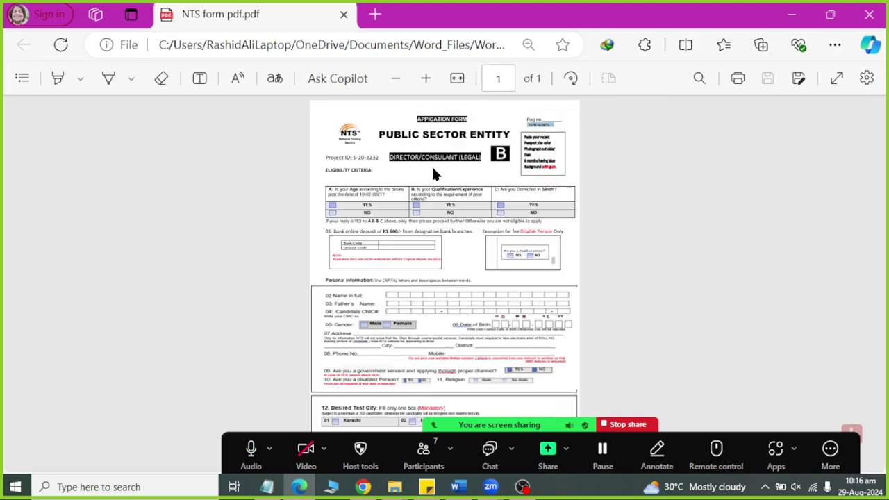
left_click(860, 89)
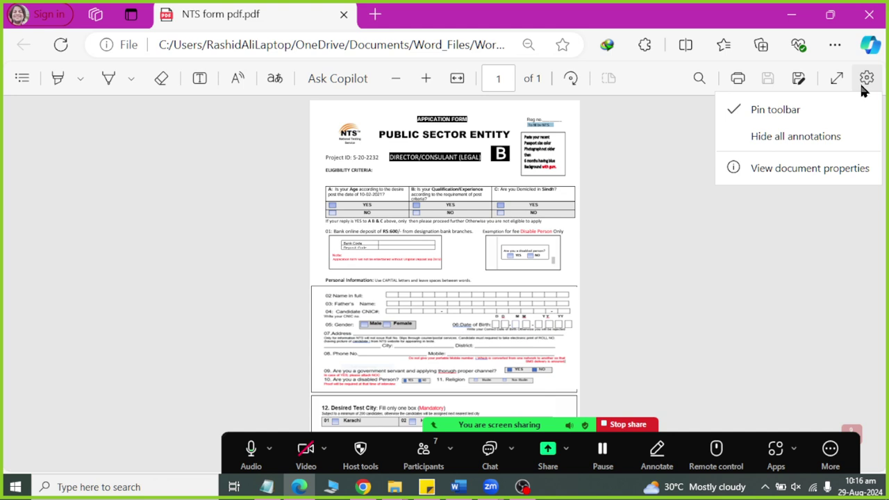
left_click(704, 81)
left_click(704, 80)
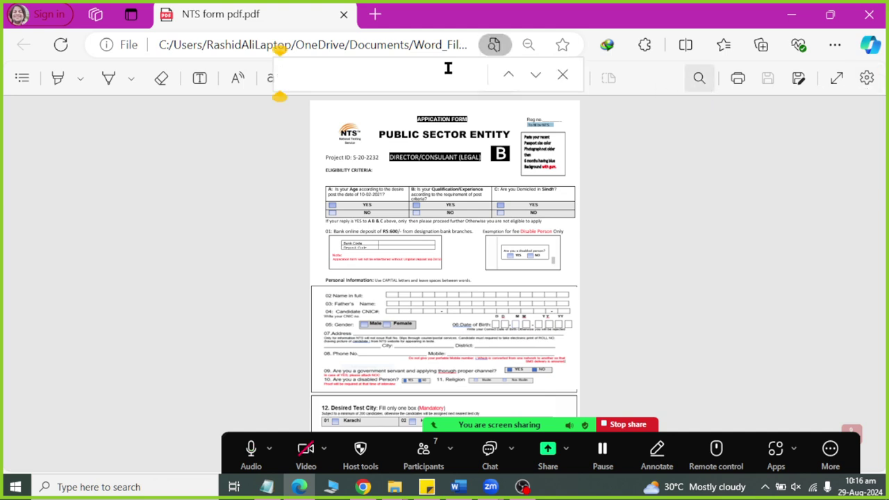
type("100")
key("Escape")
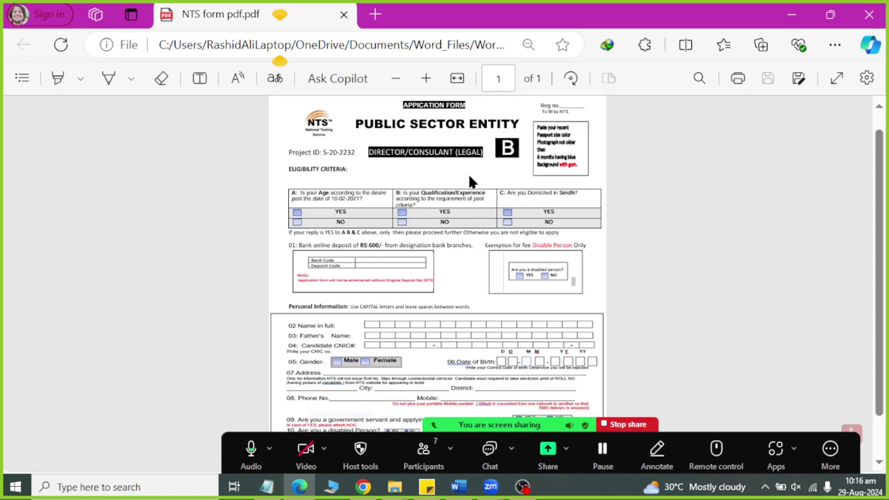
key("alt+Tab")
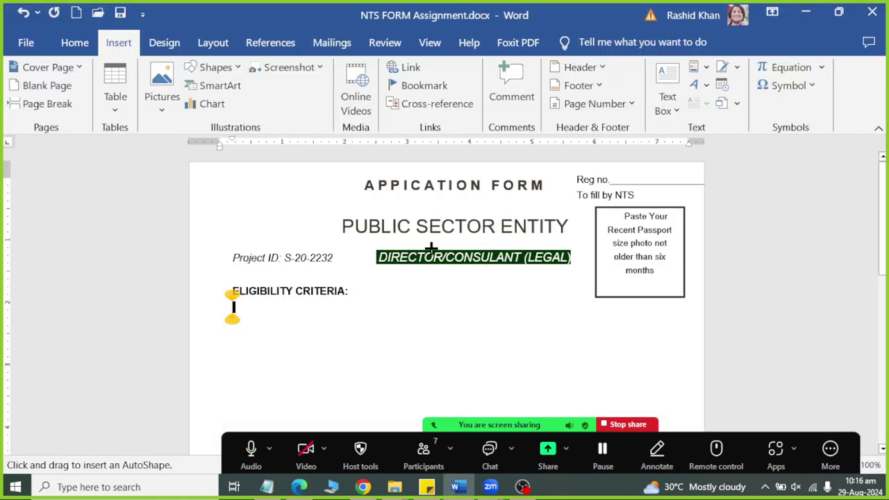
Draw a grey square shape on the page
left_click(68, 43)
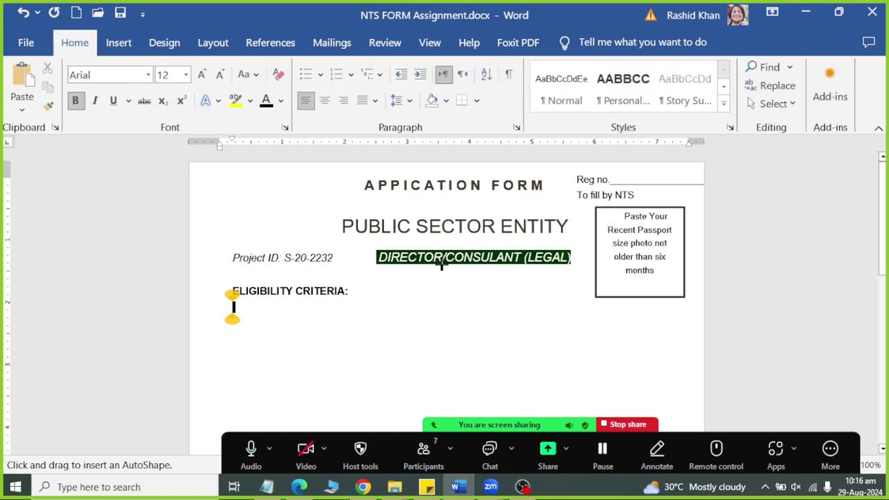
left_click_drag(415, 251, 539, 381)
left_click(389, 256)
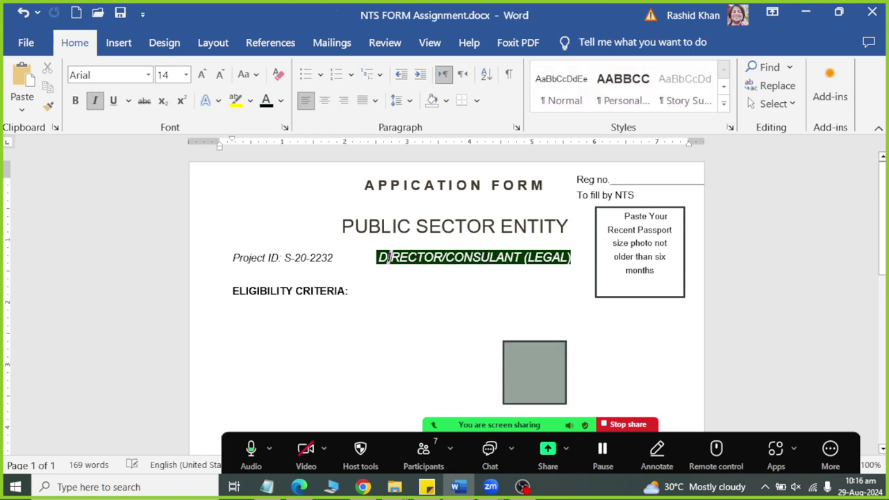
Pull the DIRECTOR/CONSULANT (LEGAL) label toward the Project ID and place the square beside it
left_click_drag(522, 258, 572, 256)
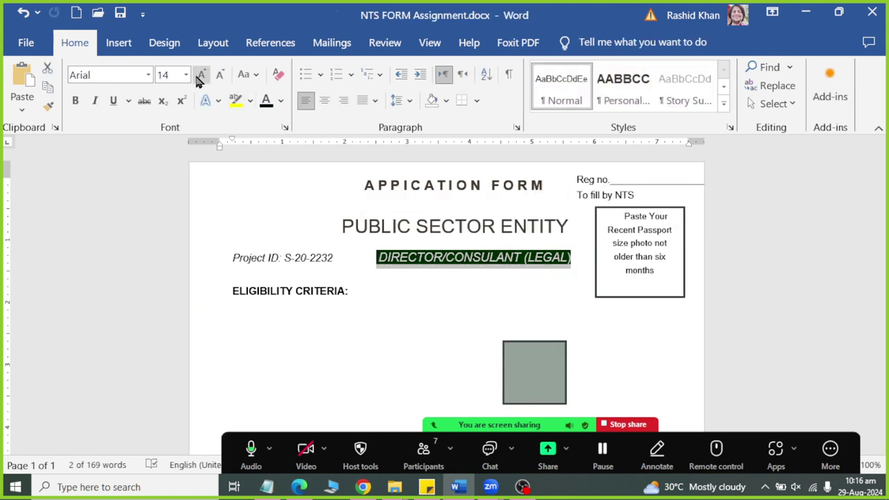
left_click(376, 266)
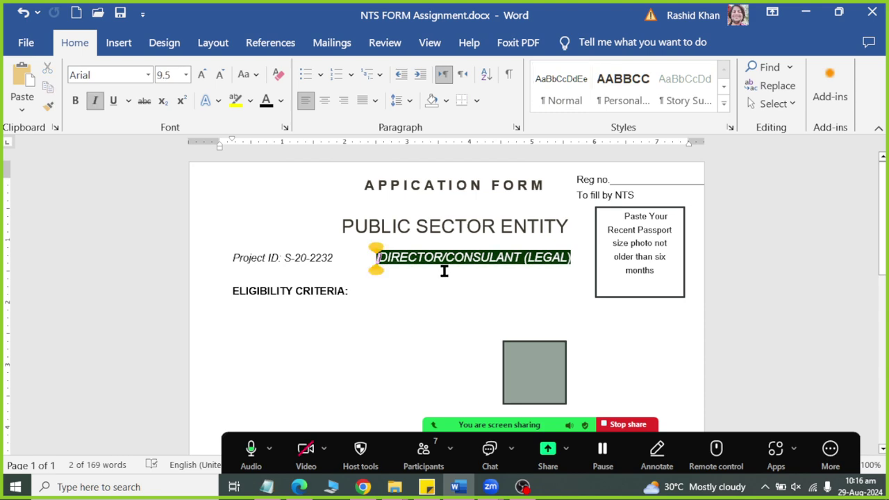
key("BackSpace")
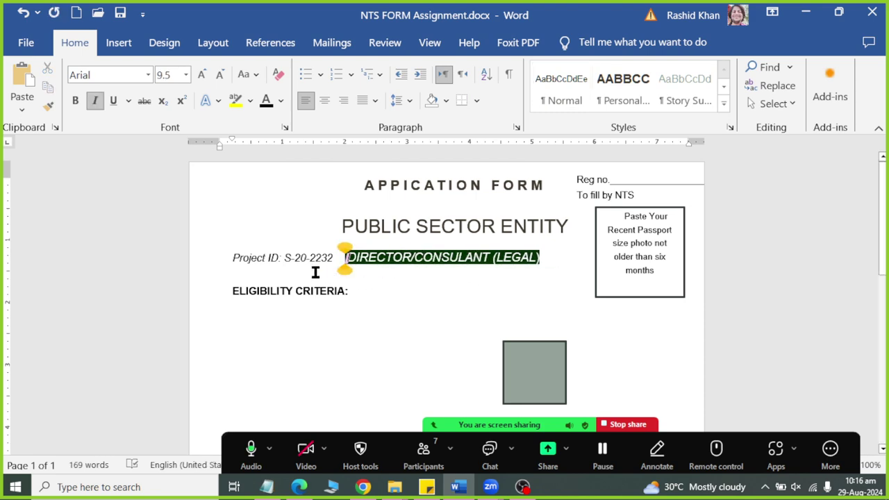
left_click(282, 258)
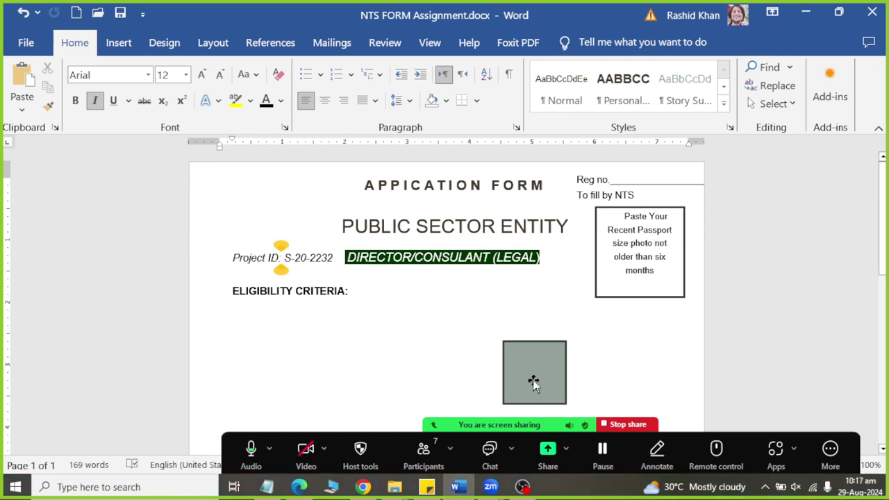
mouse_move(533, 384)
left_mouse_down()
mouse_move(555, 289)
mouse_move(574, 262)
left_mouse_up()
Type 'B' inside the square and fill the square black
right_click(574, 263)
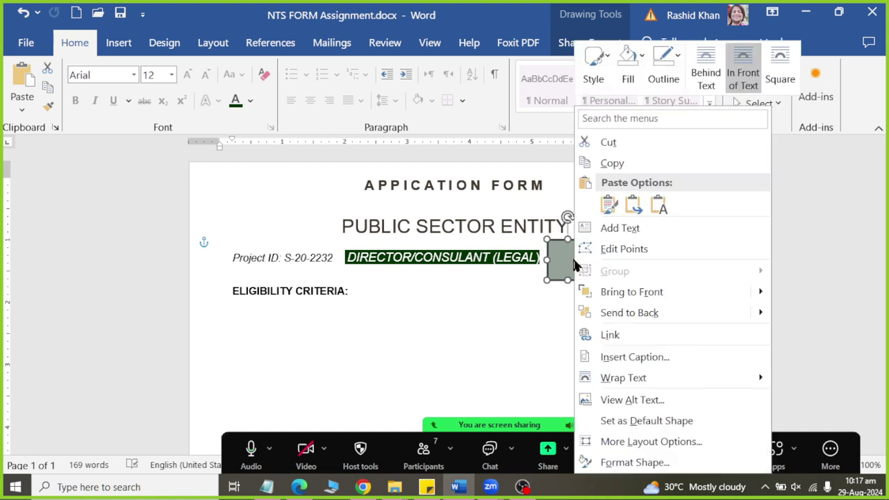
left_click(621, 229)
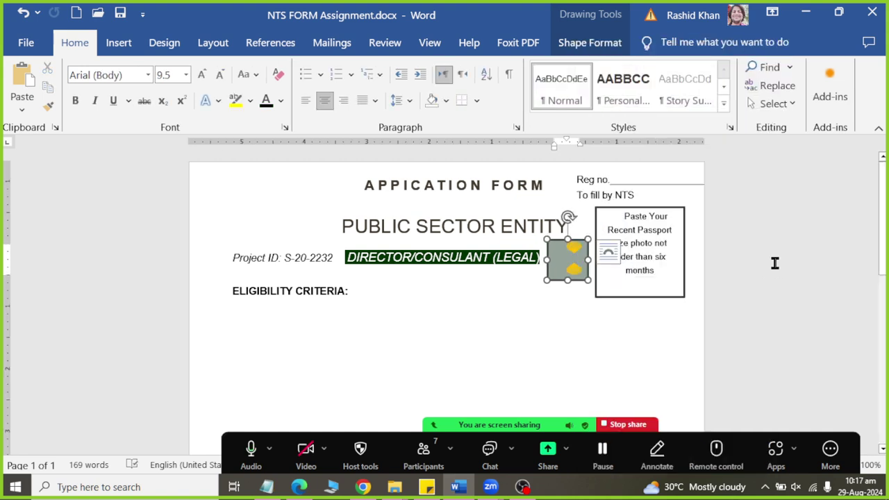
type("B")
key("ctrl+a")
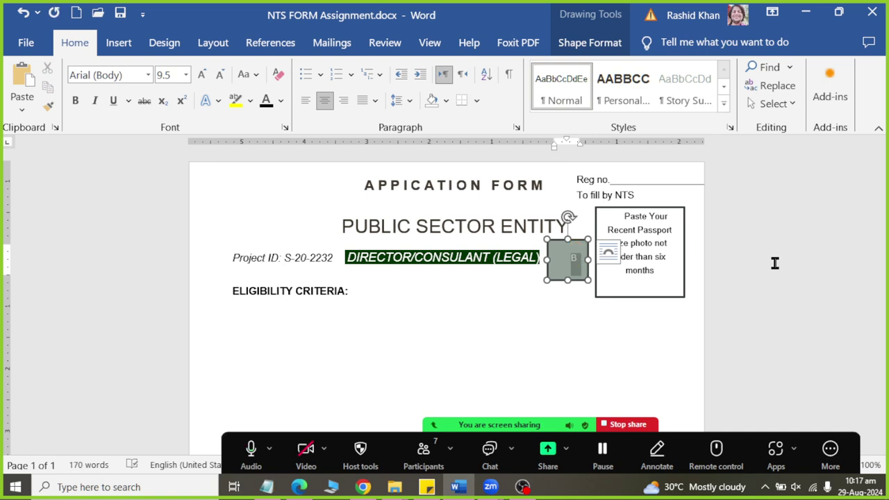
left_click(557, 280)
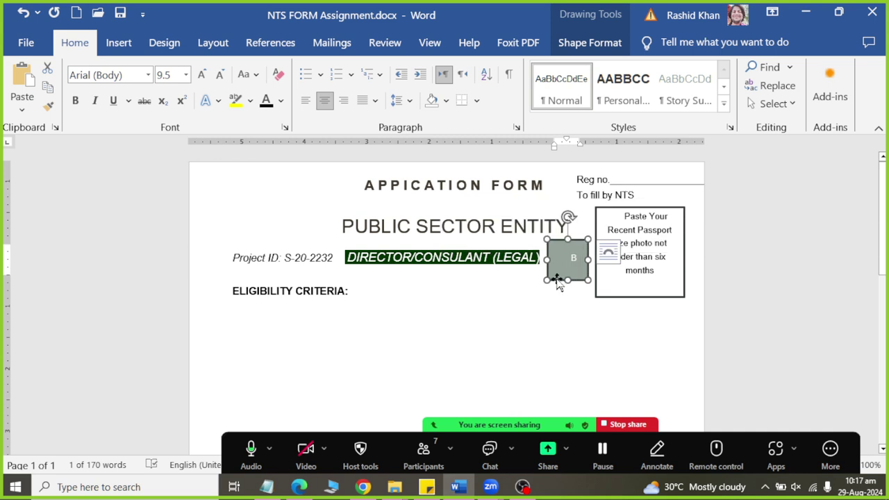
left_click(561, 48)
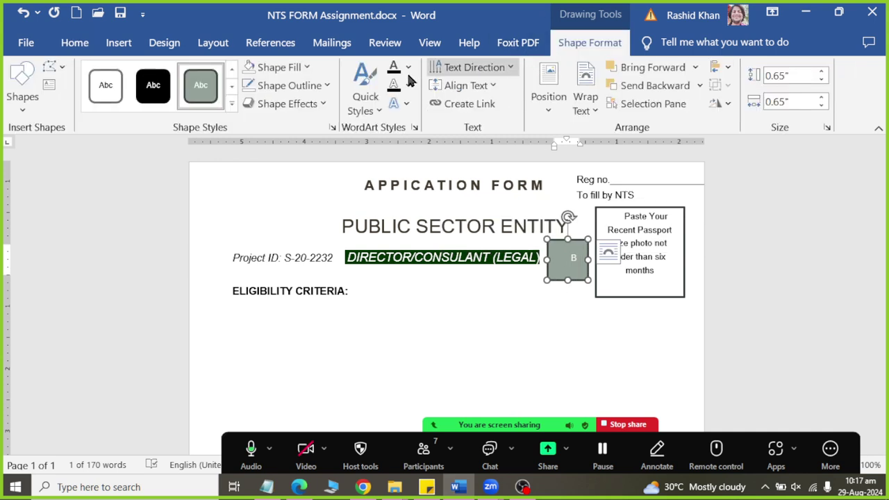
left_click(288, 78)
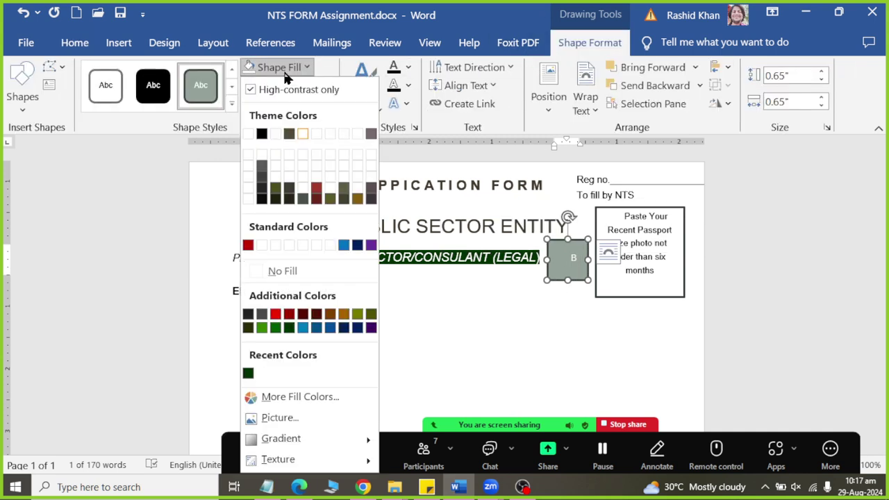
left_click(261, 133)
Make the B white, 18 pt, and centred horizontally
left_click(74, 43)
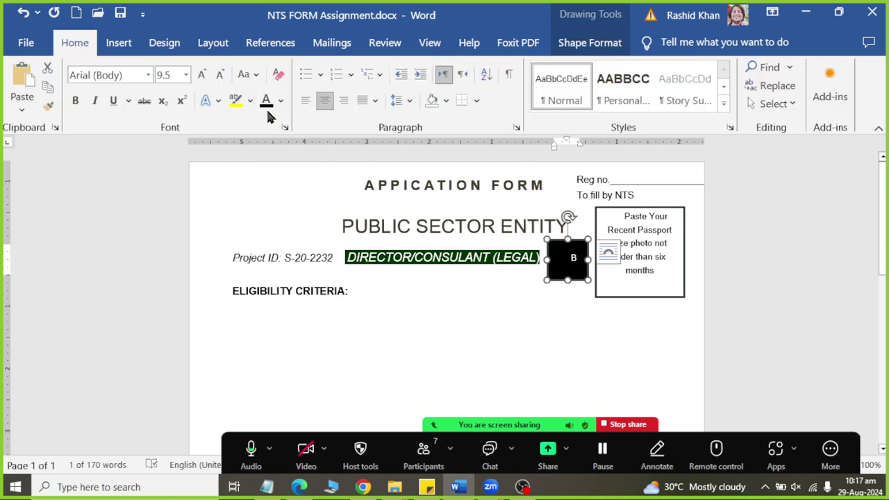
left_click(280, 100)
left_click(266, 192)
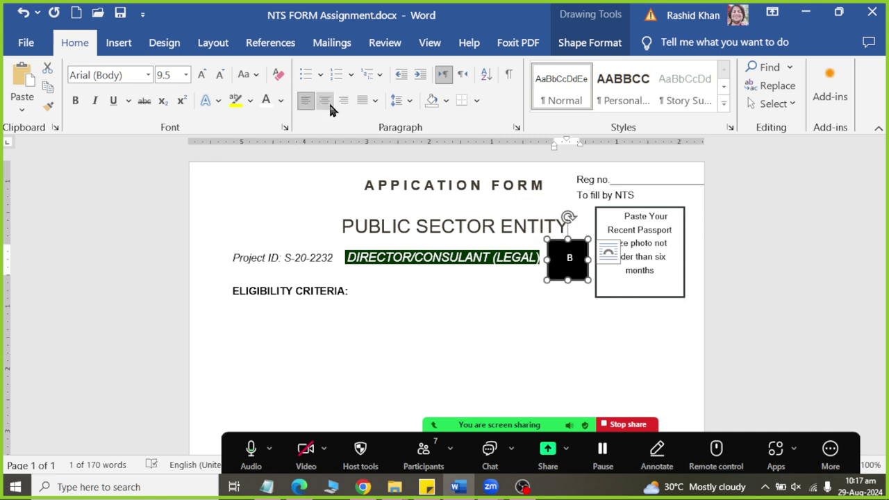
left_click(201, 75)
left_click(202, 75)
left_click(202, 75)
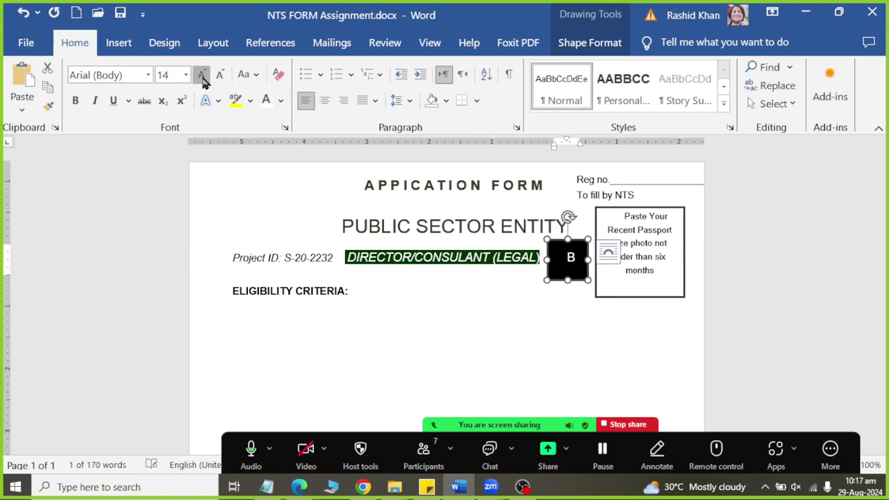
left_click(202, 75)
left_click(201, 75)
left_click(201, 75)
left_click(329, 107)
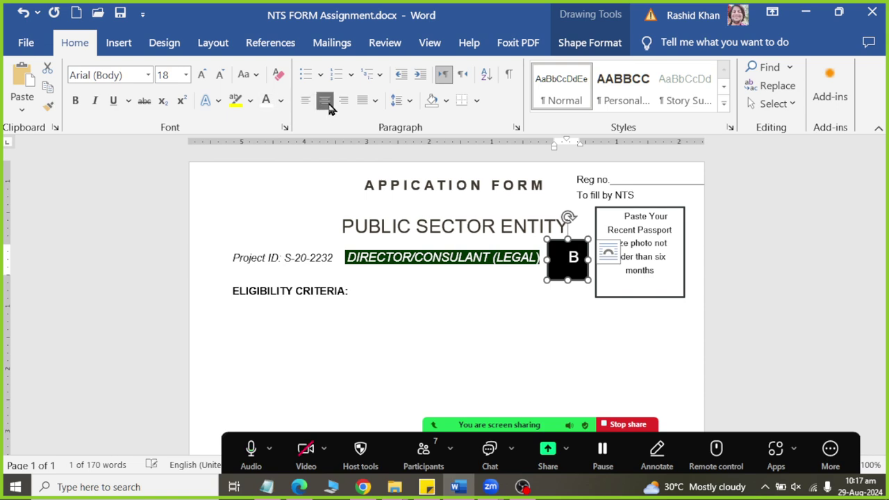
Align the B to the middle of the square with 1.0 line spacing
left_click(589, 42)
left_click(478, 85)
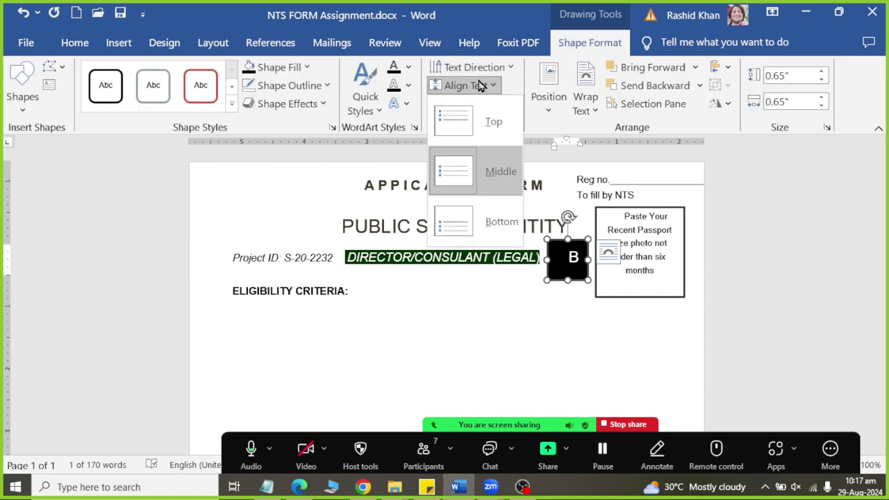
left_click(618, 21)
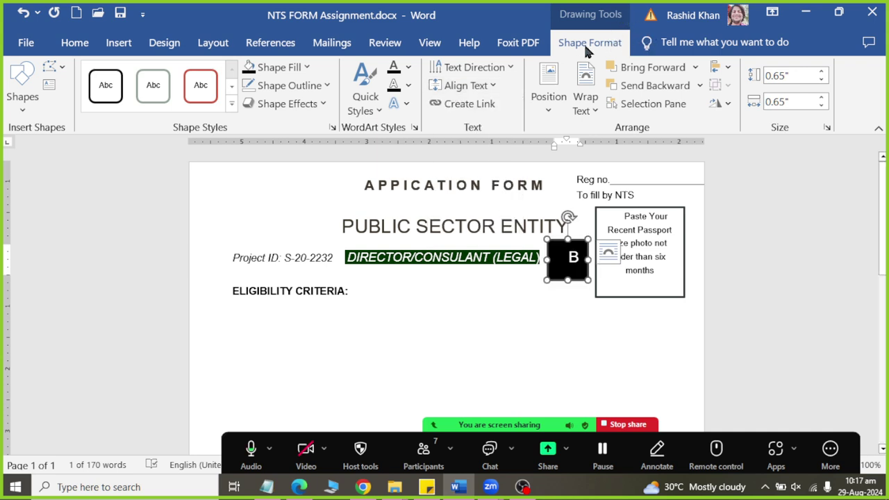
left_click(175, 46)
left_click(209, 47)
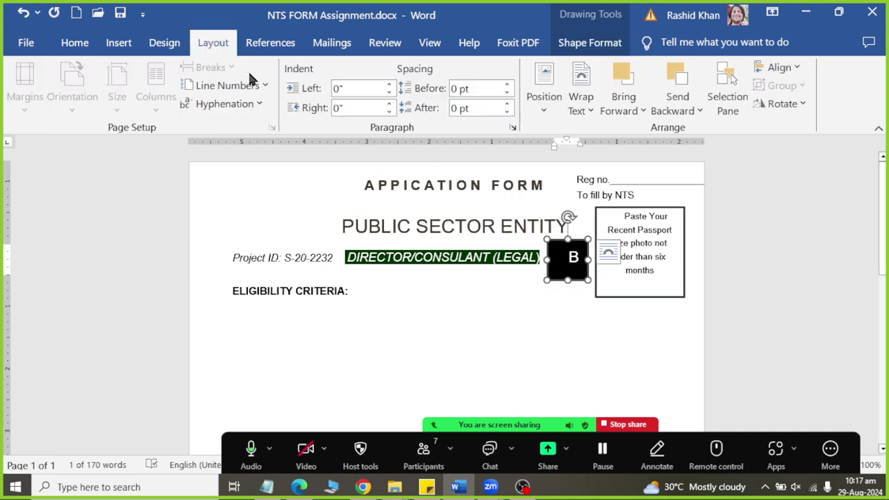
left_click(73, 44)
left_click(410, 103)
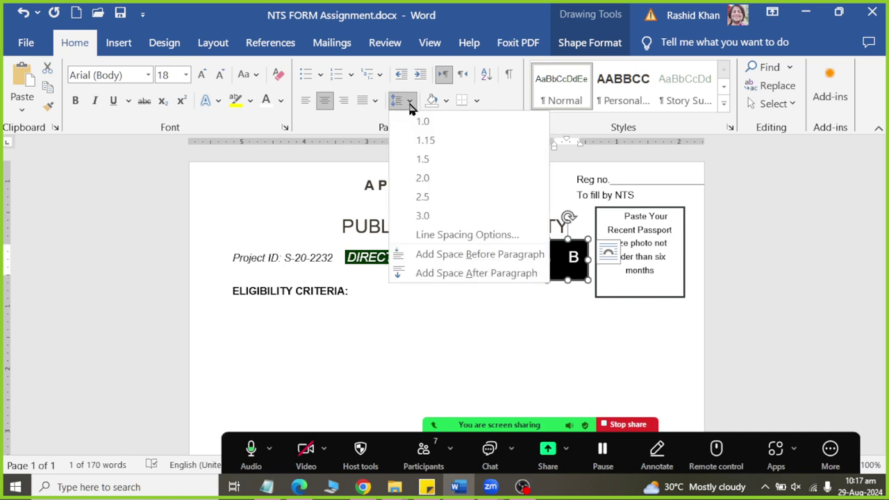
left_click(423, 122)
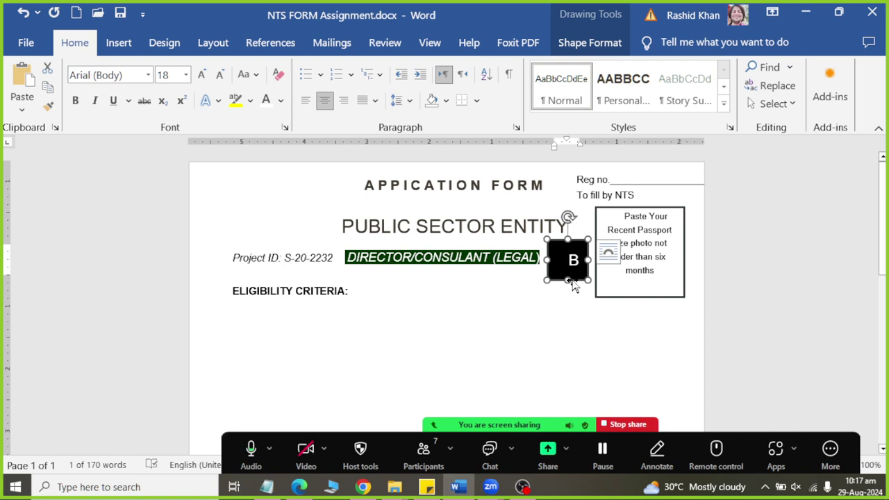
Bring up the B logo box's Format Shape text box settings under Layout & Properties
right_click(574, 286)
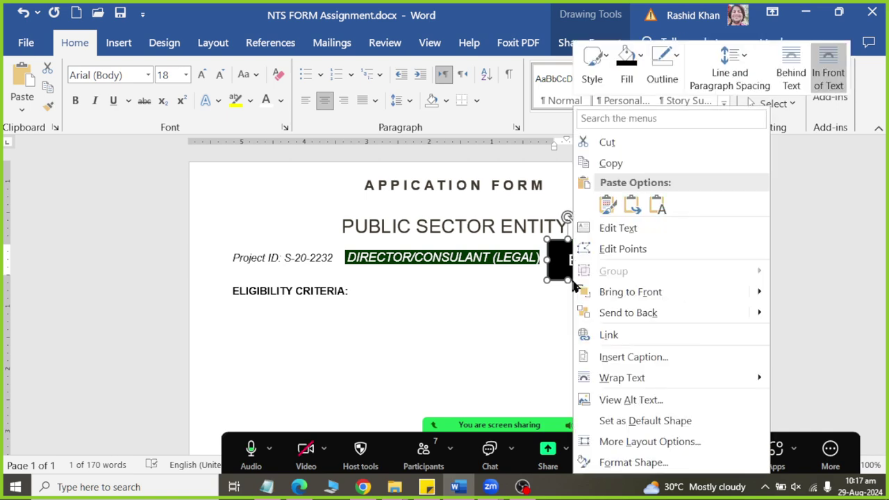
left_click(591, 463)
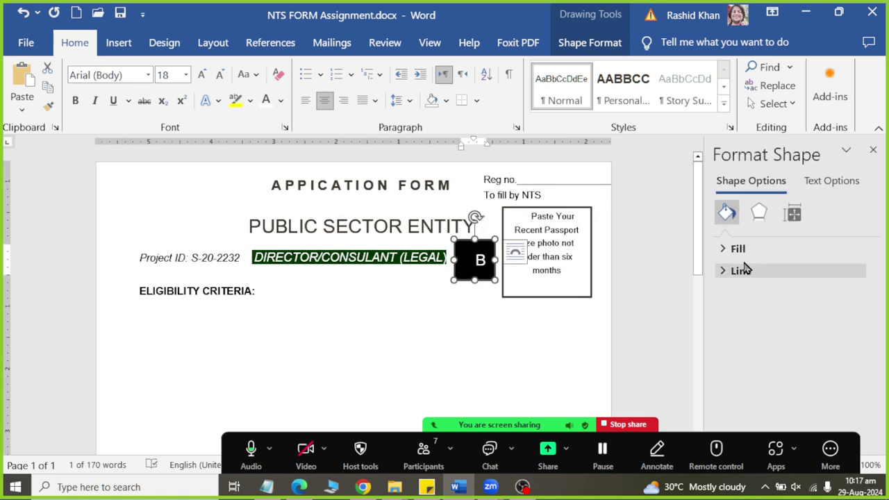
left_click(761, 214)
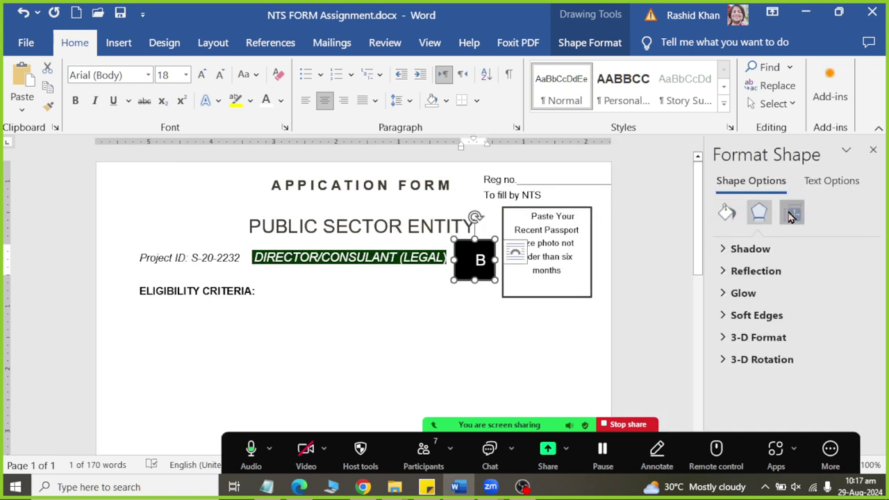
left_click(793, 213)
left_click(724, 249)
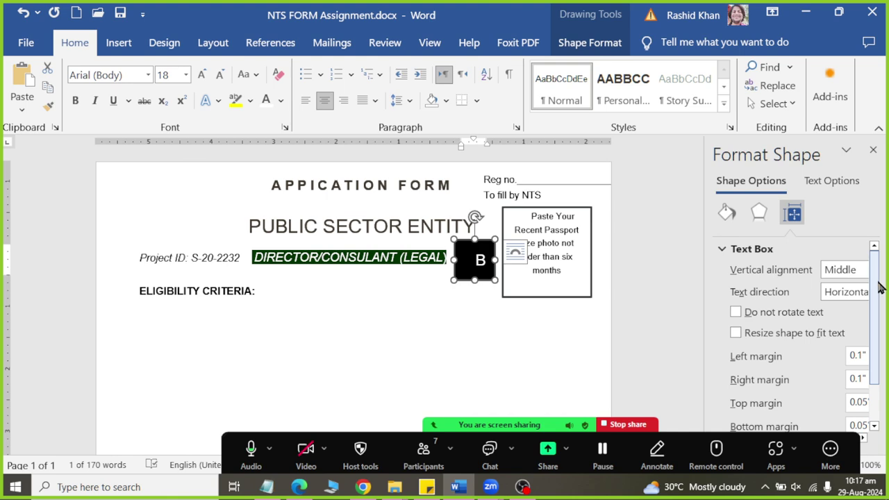
left_click_drag(878, 285, 876, 347)
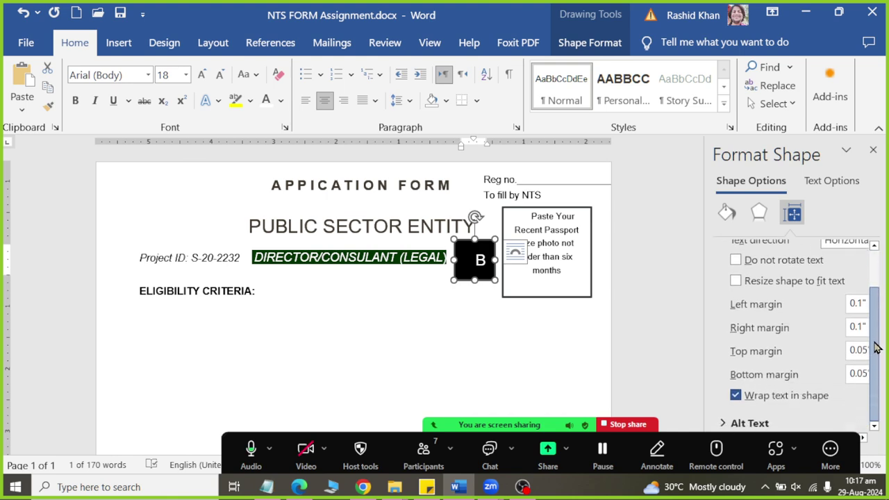
Set the B box's left, right, top and bottom margins to 0" and disable Wrap text in shape
left_click(857, 303)
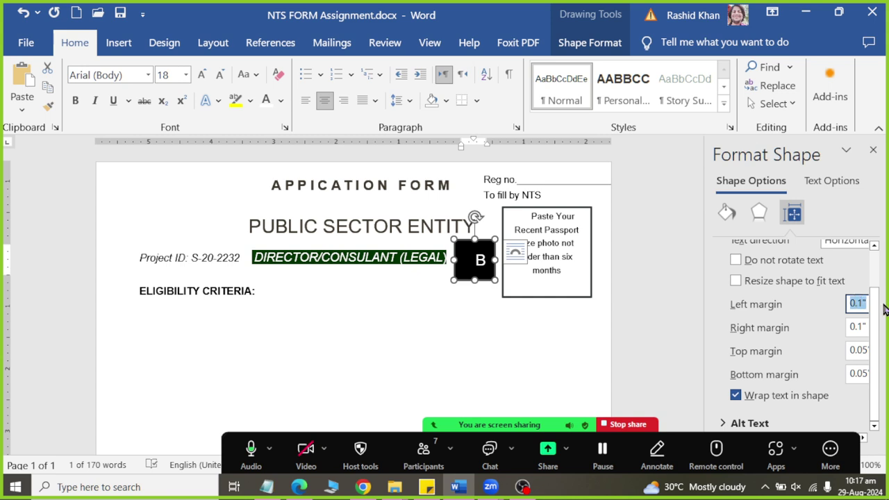
type("0")
left_click(854, 326)
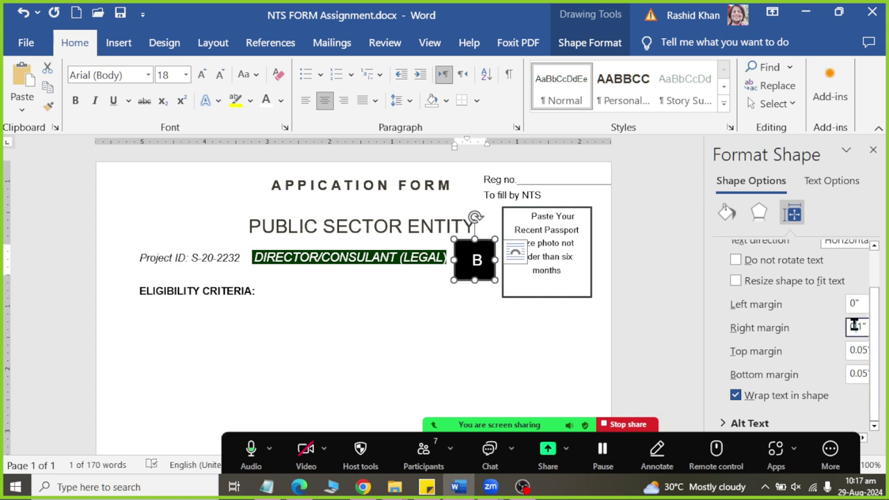
type("0")
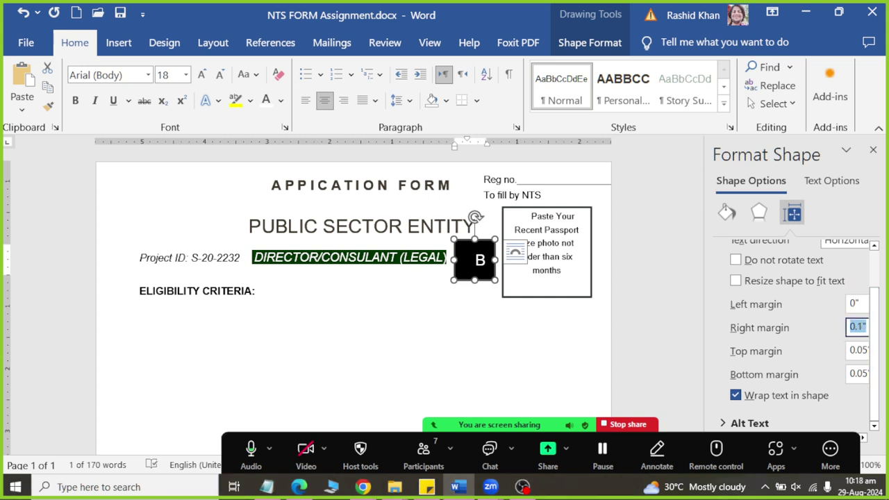
left_click(858, 350)
left_click(858, 350)
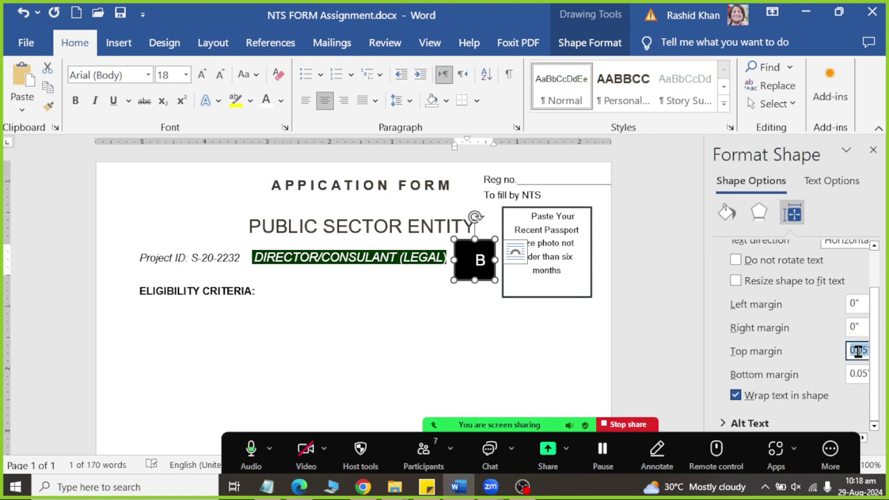
type("0")
left_click(858, 374)
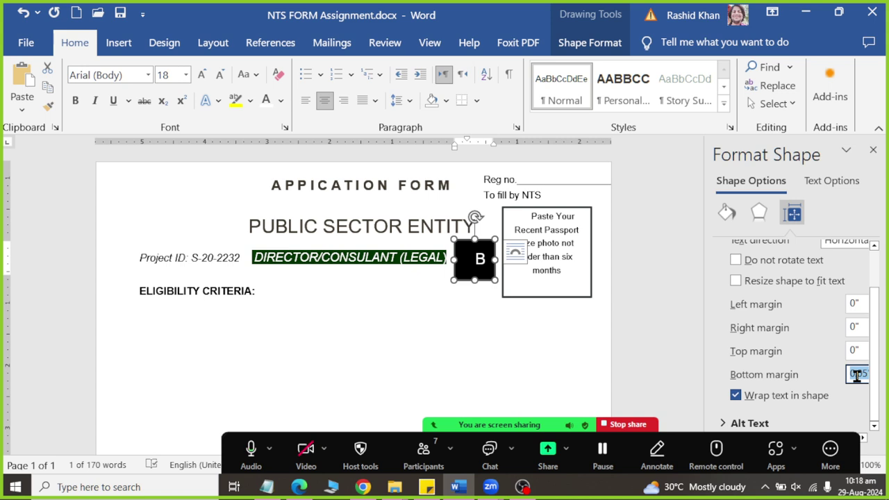
type("0")
left_click(754, 397)
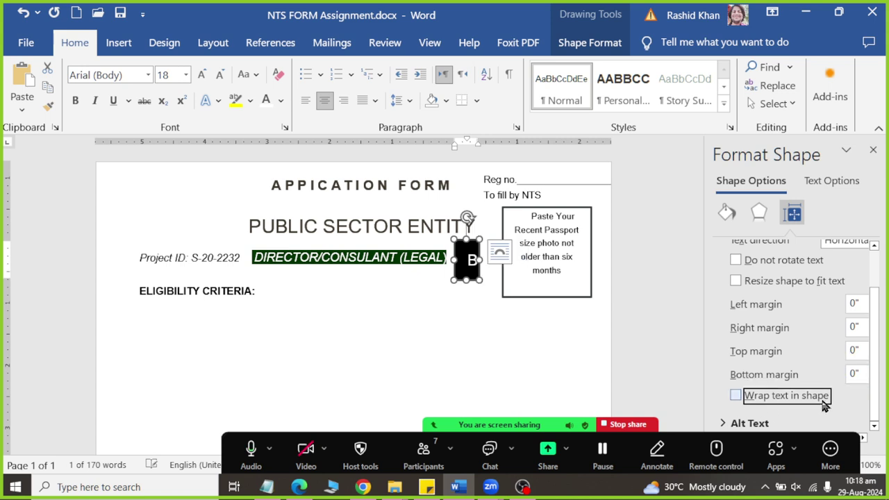
Widen the B box to the right, keeping its vertical alignment at Middle
left_click_drag(476, 259, 487, 260)
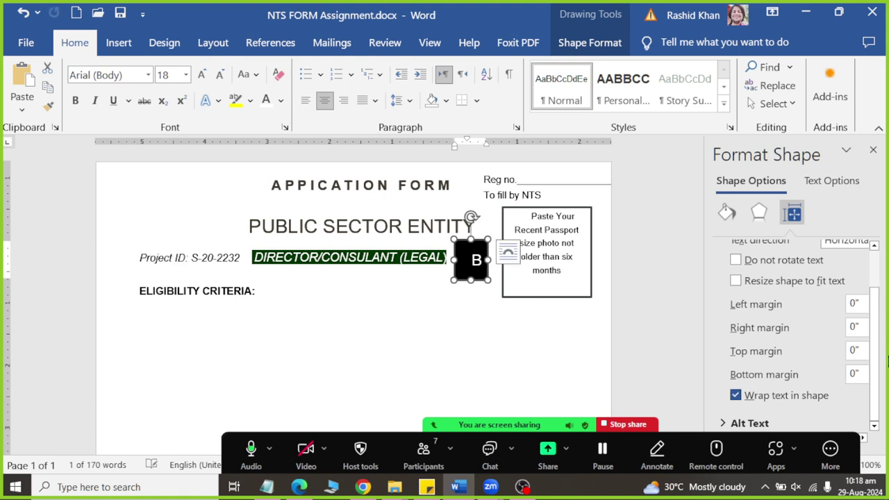
left_click_drag(878, 348, 878, 310)
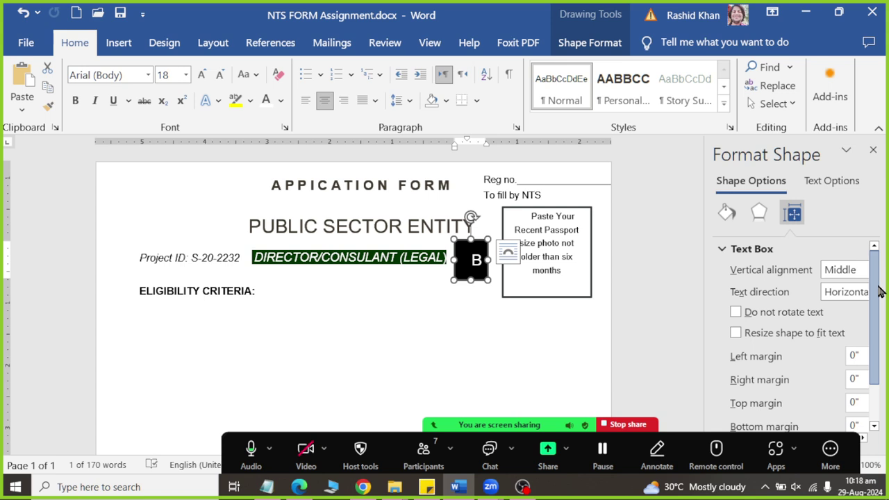
left_click(847, 293)
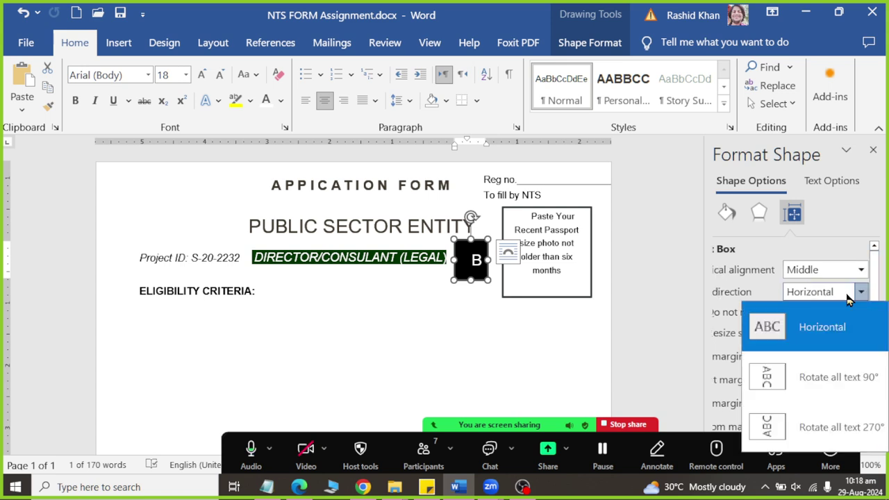
left_click(847, 297)
left_click(836, 273)
left_click(836, 276)
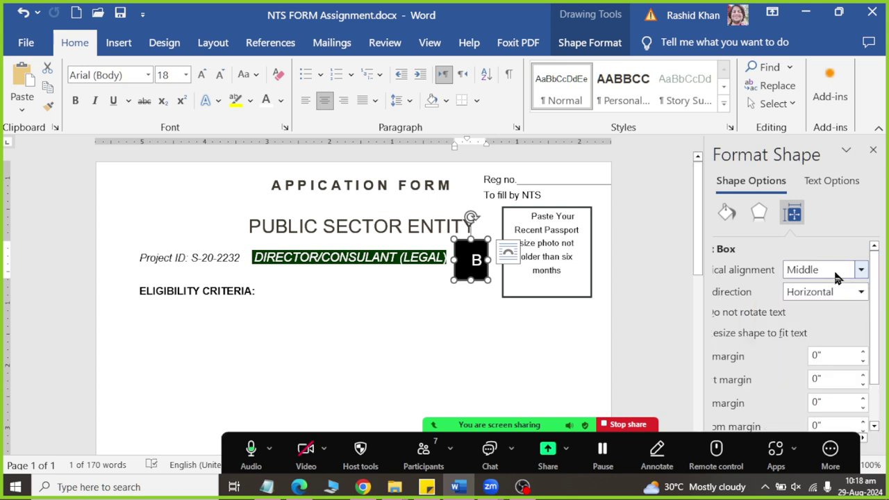
left_click(839, 277)
left_click(833, 286)
left_click(831, 276)
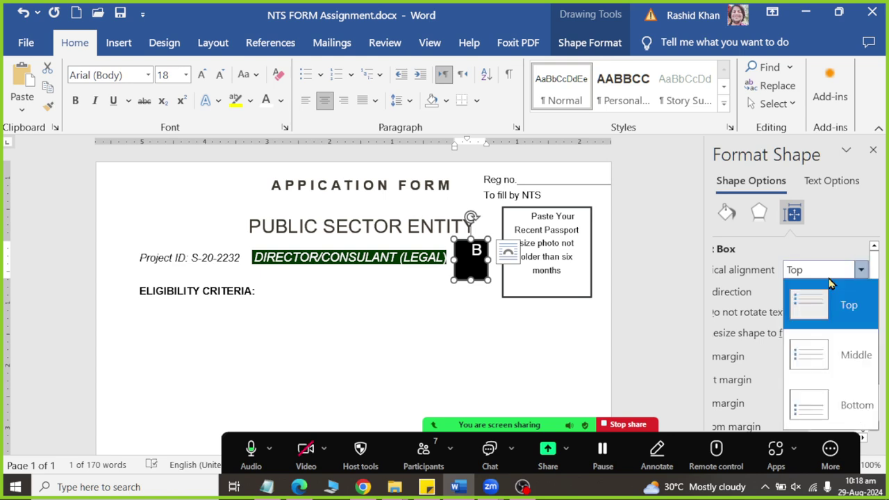
left_click(825, 352)
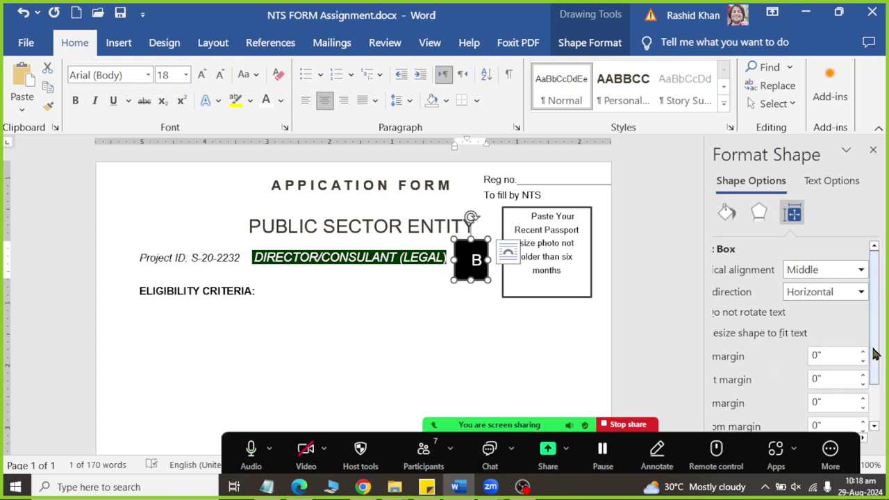
Re-enable Wrap text in shape for the B box, leaving margins at 0"
left_click_drag(873, 366, 873, 436)
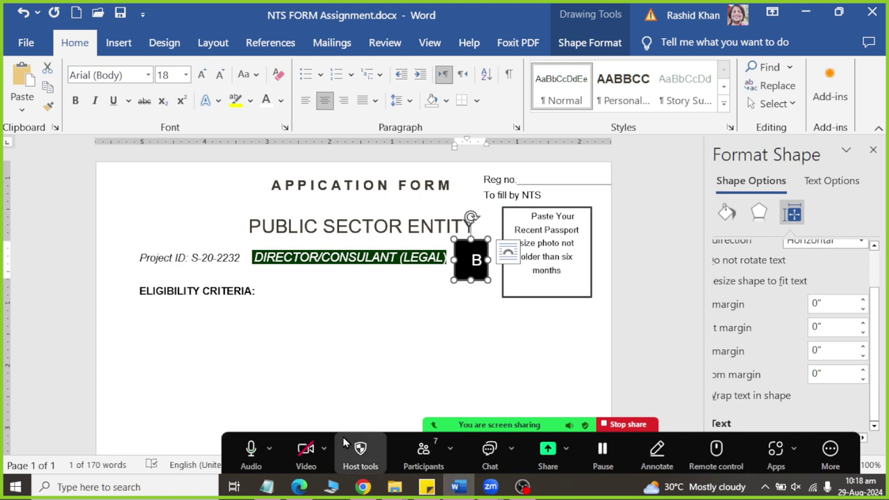
left_click_drag(224, 472, 40, 470)
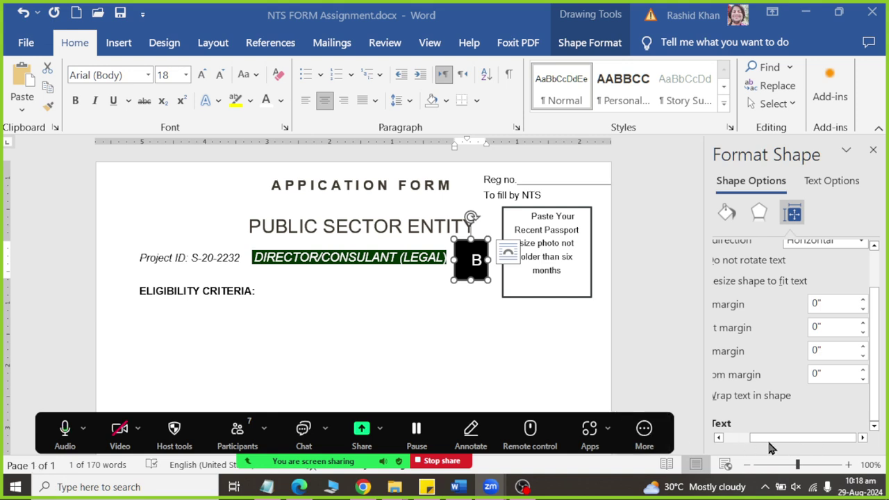
left_click(740, 437)
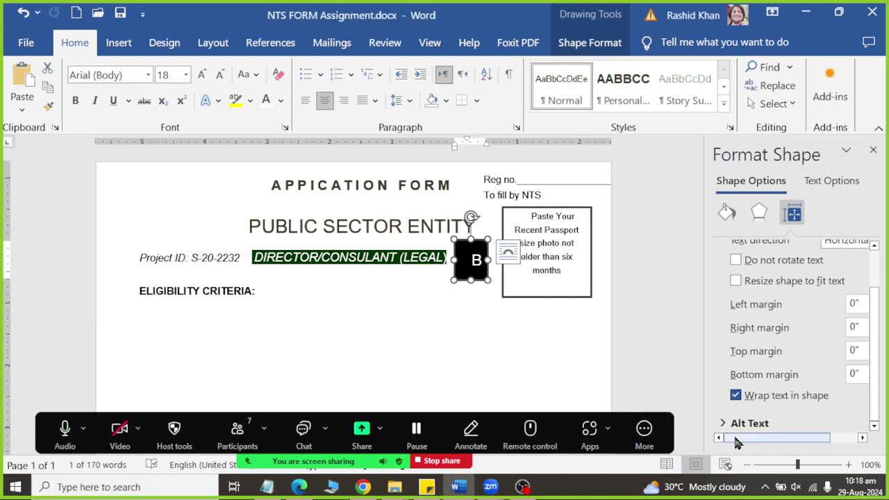
left_click(861, 422)
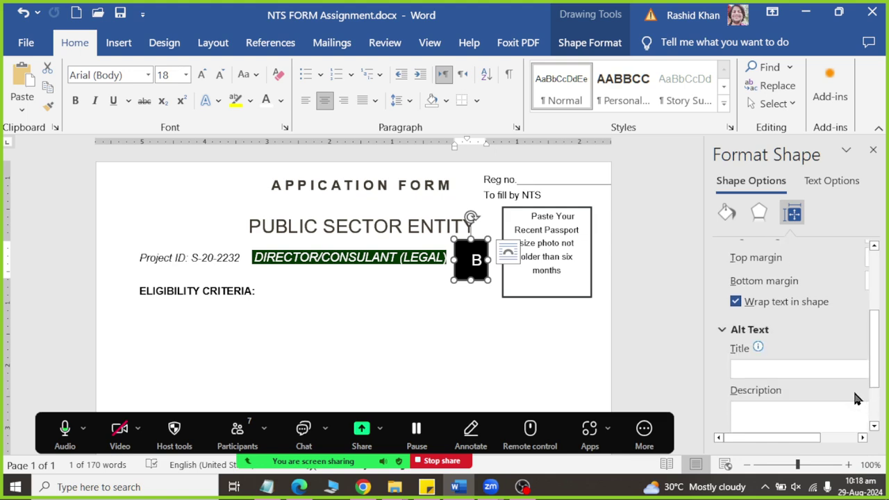
scroll(853, 389, "down", 1)
scroll(854, 389, "up", 2)
scroll(783, 377, "up", 1)
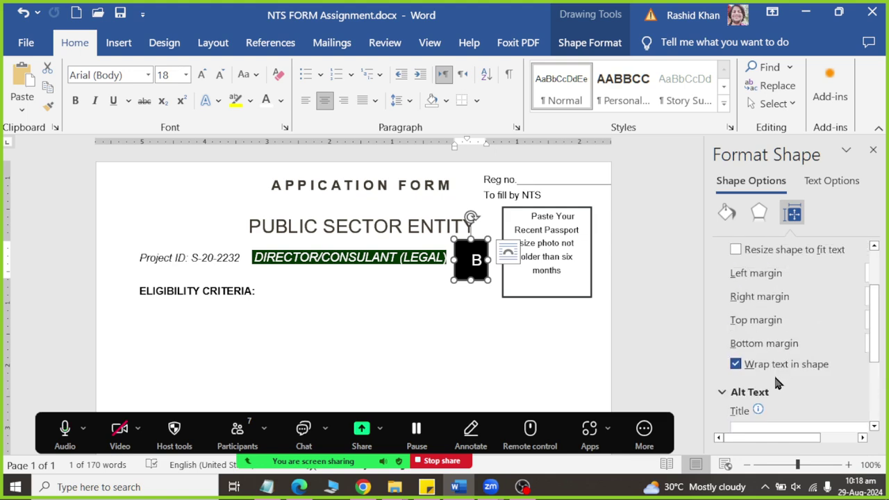
left_click(753, 365)
left_click(740, 365)
scroll(816, 358, "up", 3)
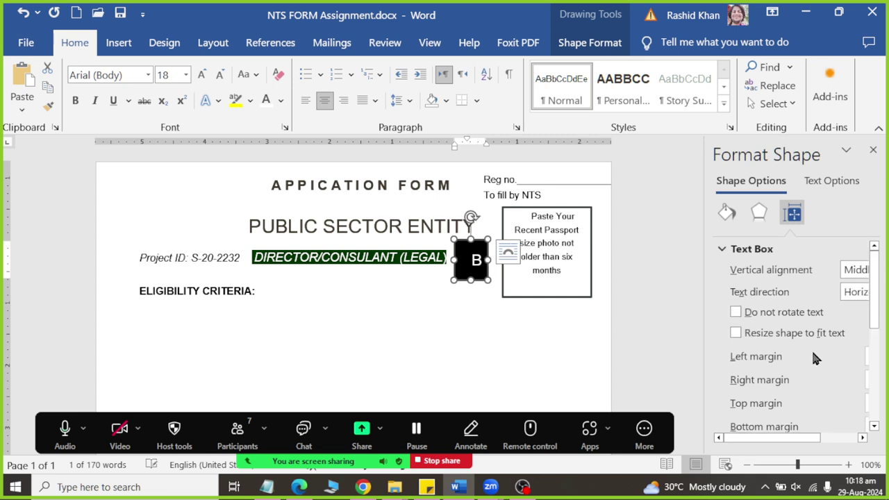
Shift the letter B's indent left and enlarge its font size
mouse_move(816, 438)
left_mouse_down()
mouse_move(858, 438)
mouse_move(812, 438)
left_mouse_up()
double_click(477, 260)
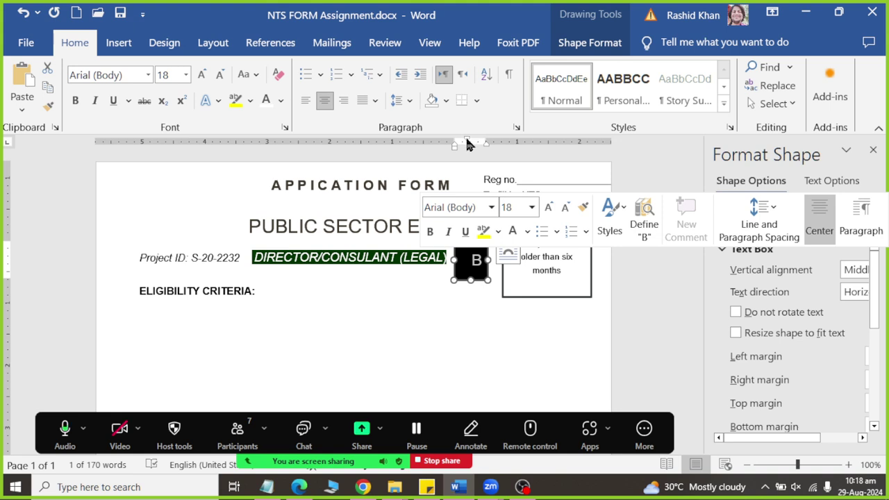
left_click_drag(467, 144, 455, 146)
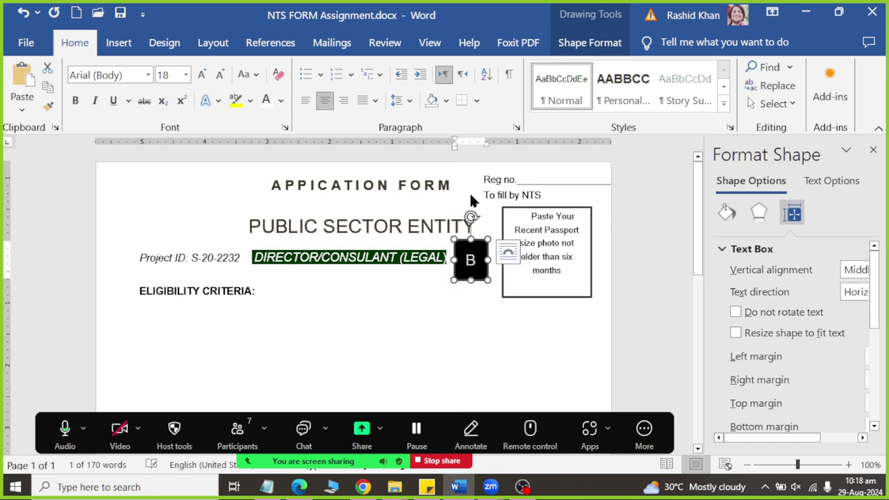
left_click(201, 78)
left_click(140, 307)
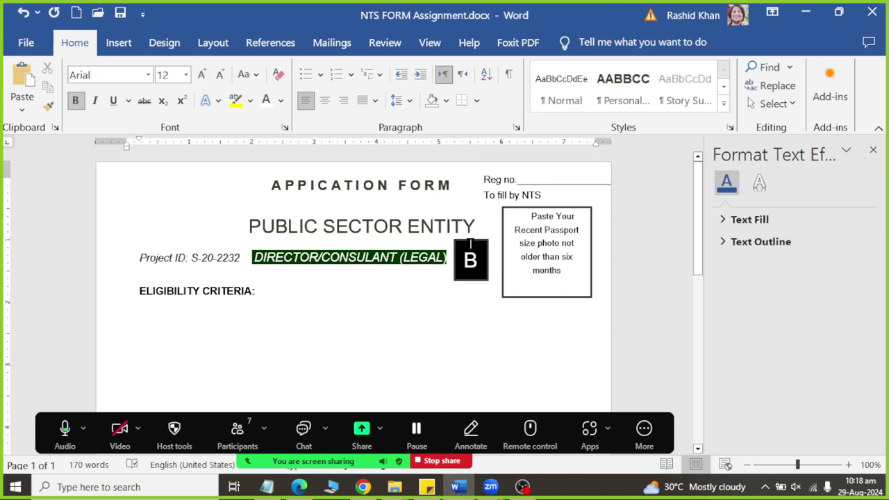
Set the black B box's Shape Outline to No Outline
left_click(470, 259)
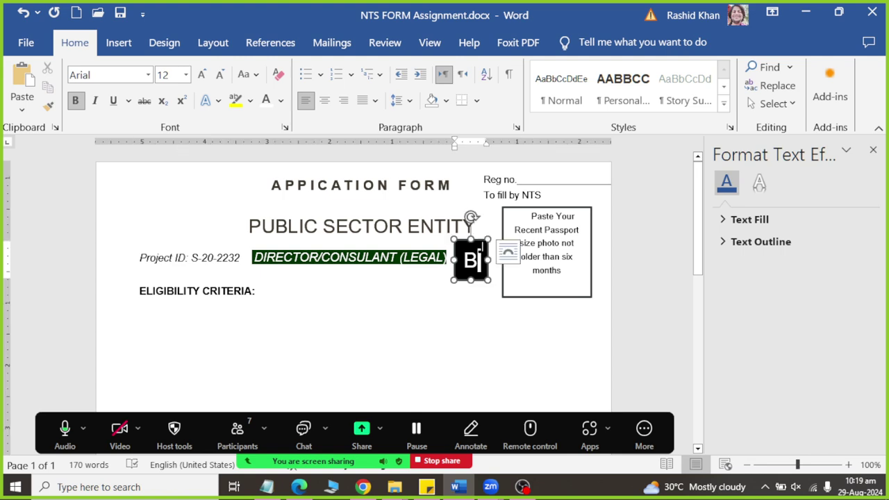
left_click(281, 100)
key("Escape")
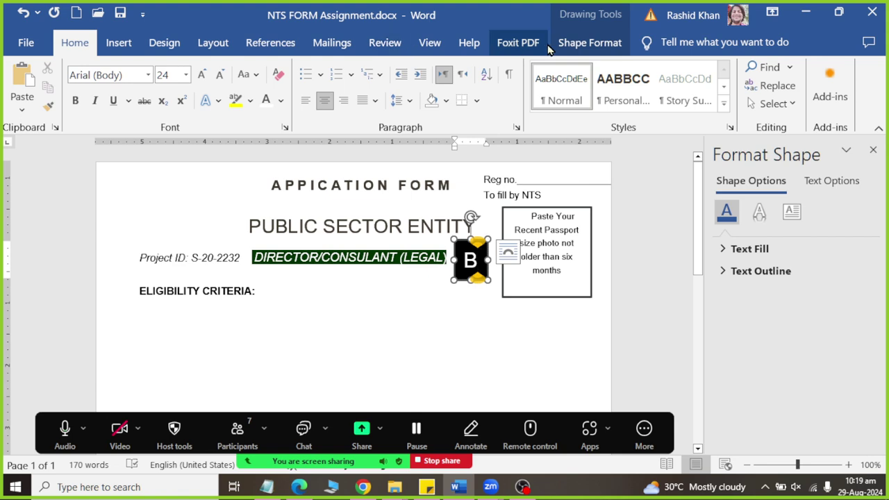
left_click(590, 42)
left_click(289, 84)
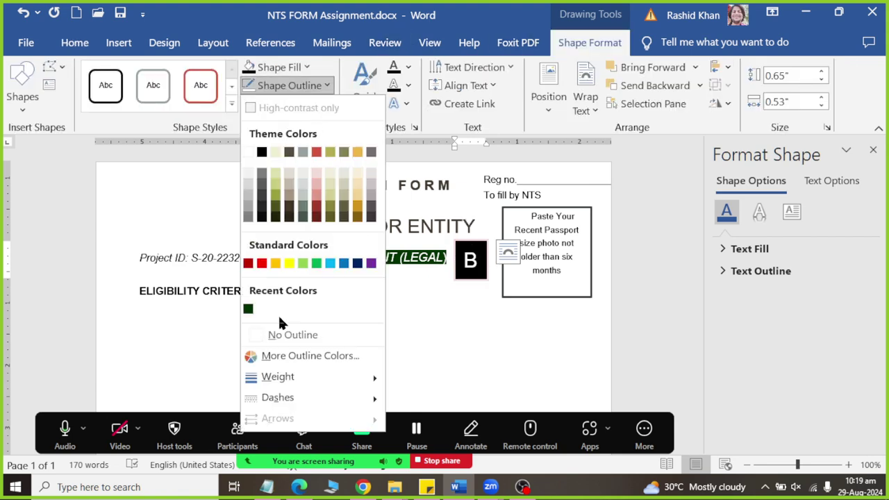
left_click(275, 337)
left_click(142, 307)
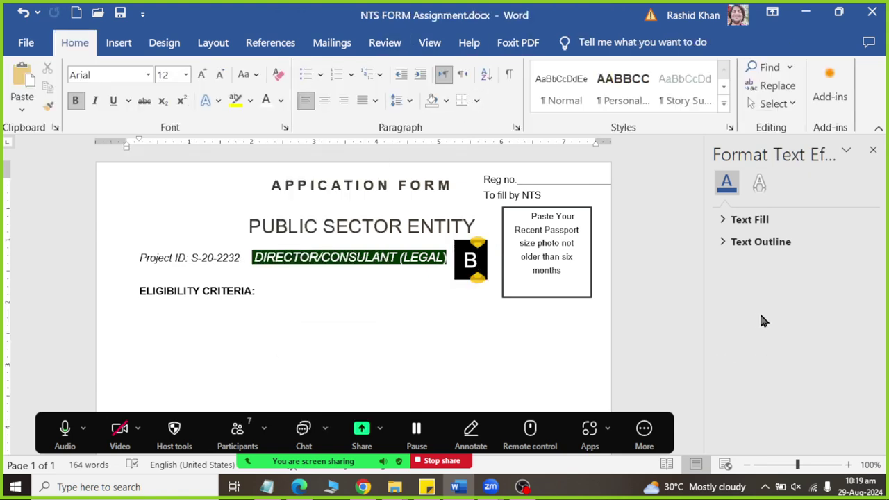
key("alt+Tab")
key("alt+Tab")
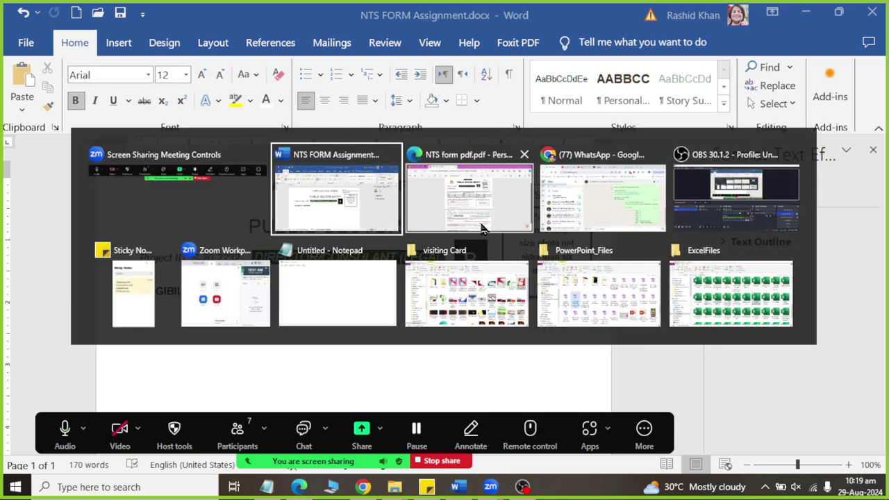
key("alt+Tab")
key("Tab")
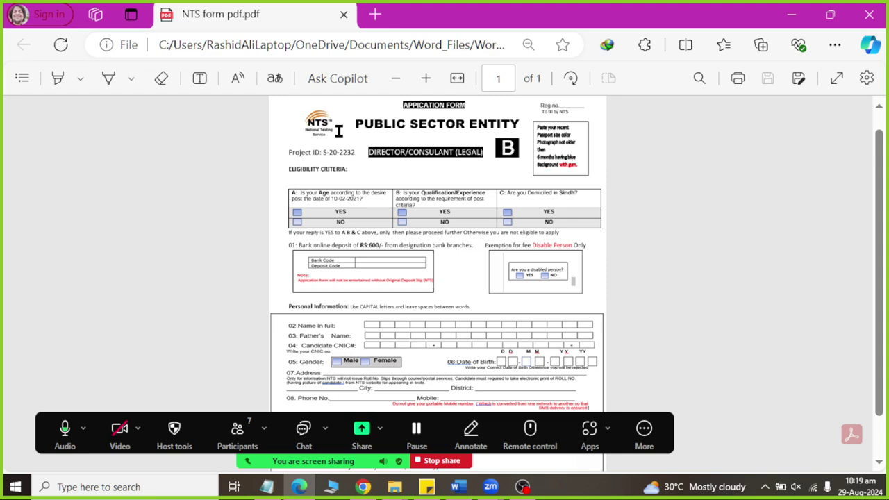
key("alt+Tab")
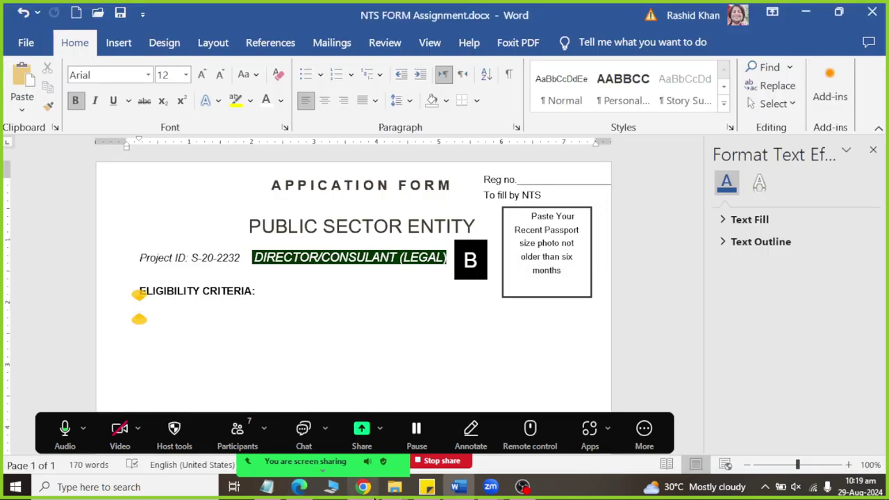
left_click(362, 486)
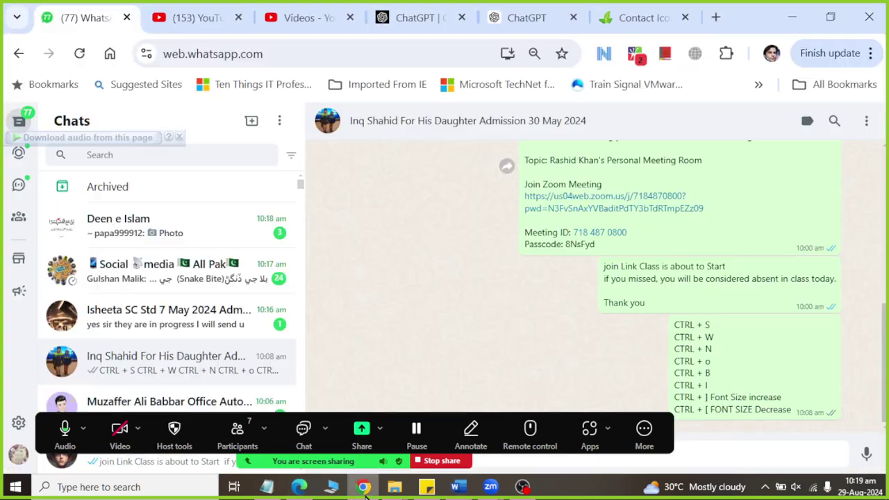
In a new tab on google.com, search for 'nts testing service logo'
left_click(715, 16)
type("google.com")
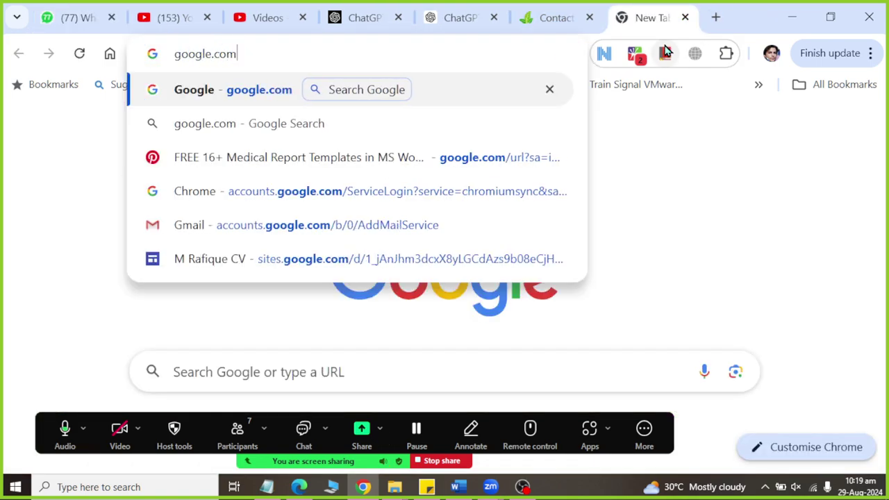
key("Return")
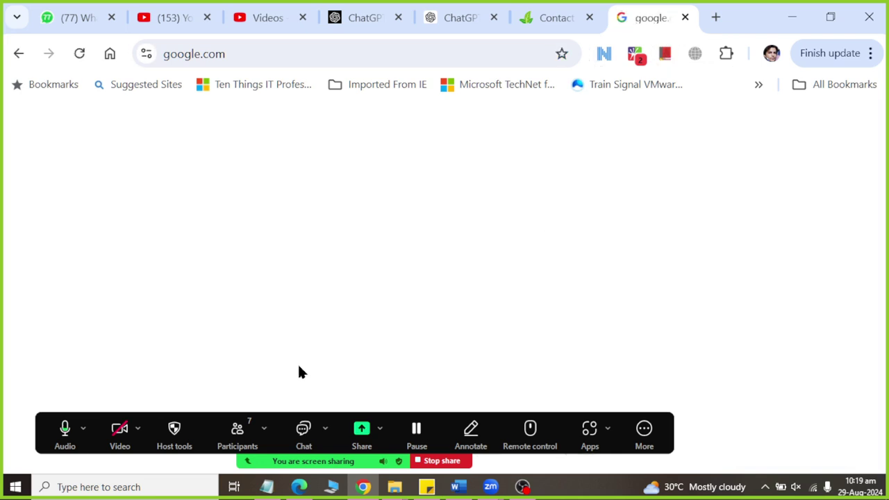
left_click(322, 280)
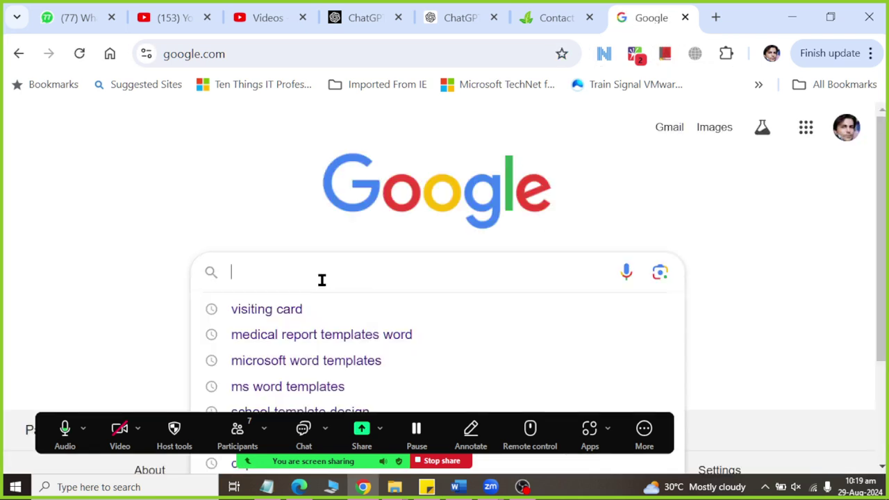
scroll(322, 280, "down", 3)
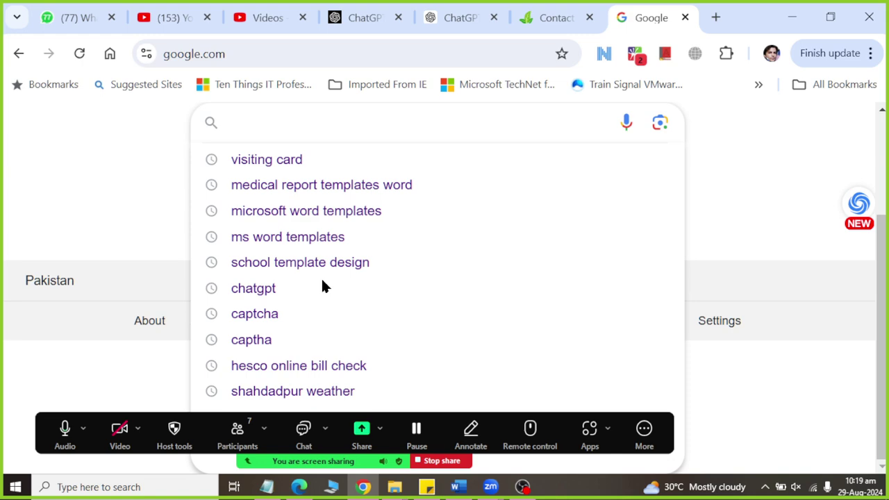
left_click(302, 134)
type("NT")
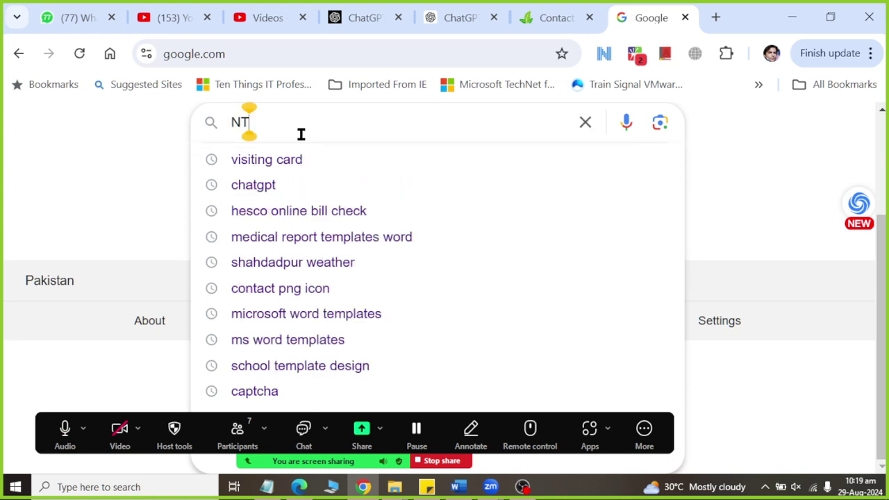
type("S TEsti")
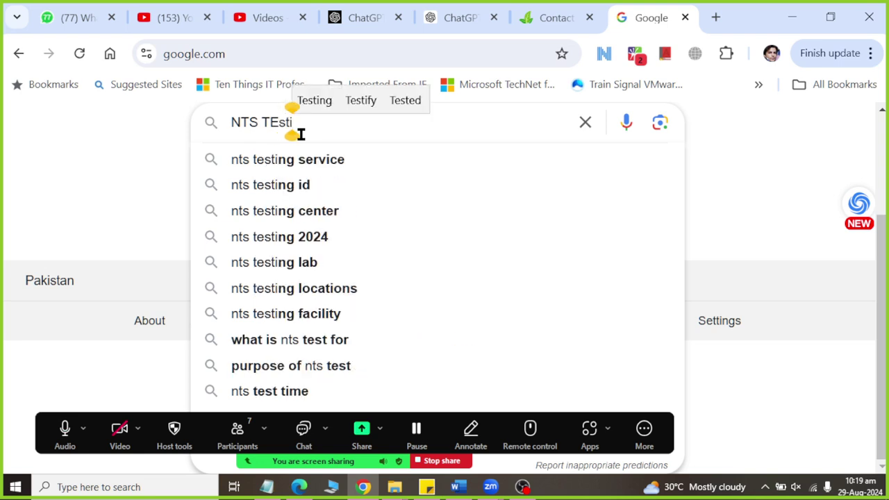
scroll(300, 134, "up", 3)
key("Down")
type("logo")
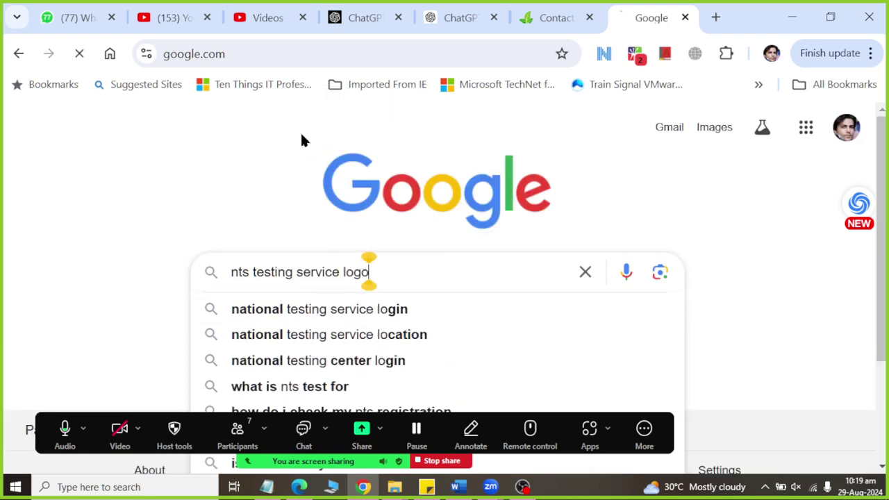
key("Return")
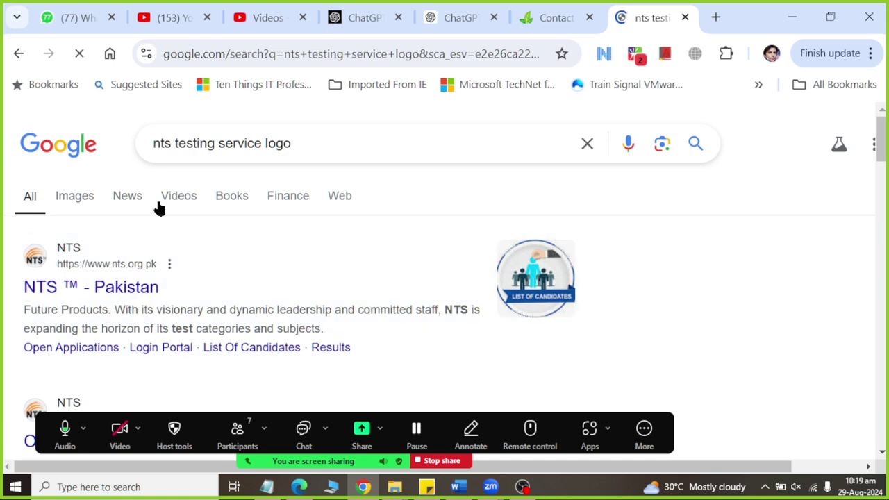
Show image results and refine the search to 'nts testing service logo PNG'
left_click(97, 199)
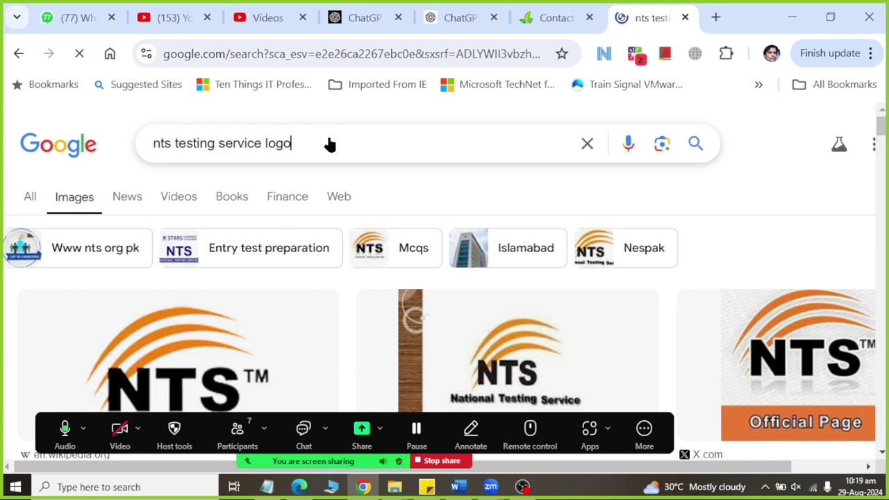
scroll(330, 144, "down", 5)
scroll(331, 133, "up", 5)
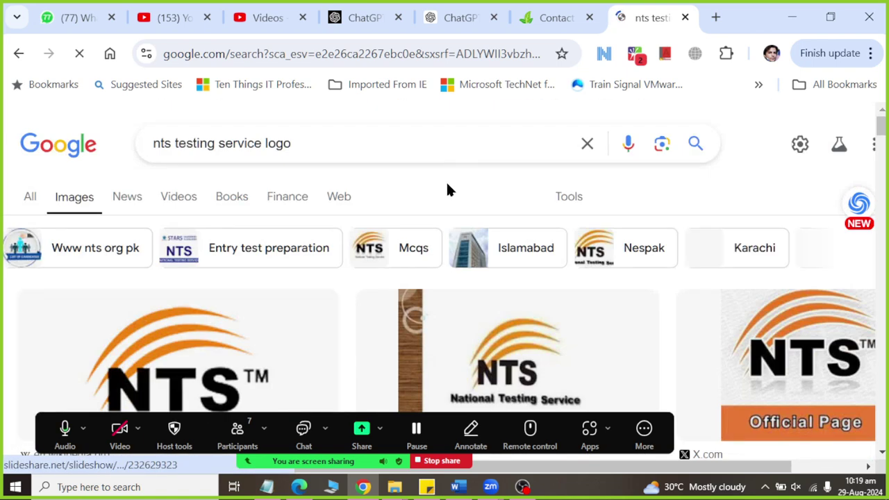
type(" PNG")
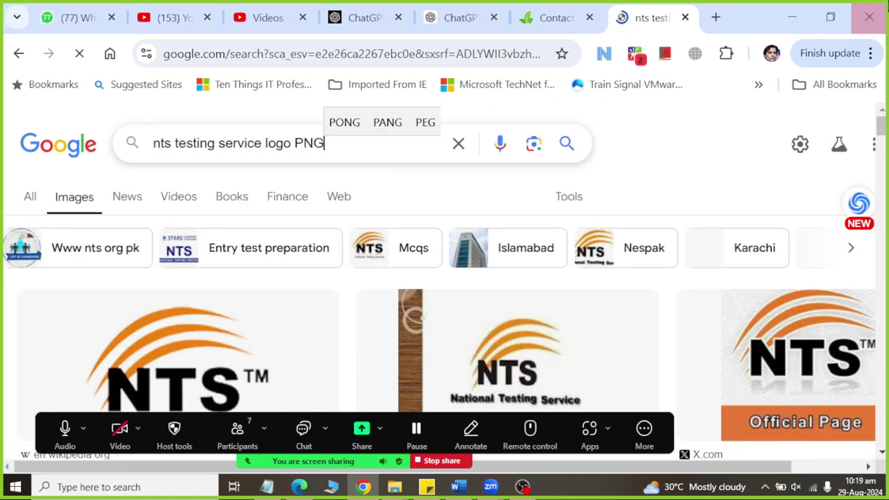
key("Return")
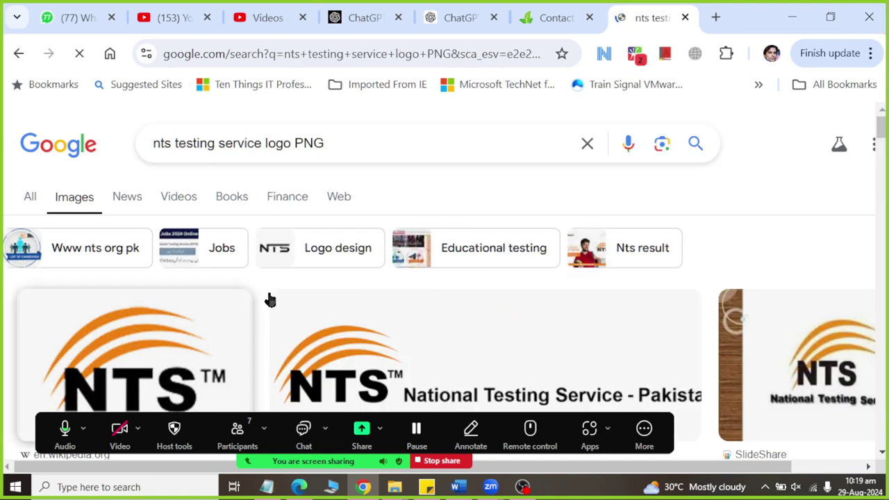
scroll(270, 297, "down", 3)
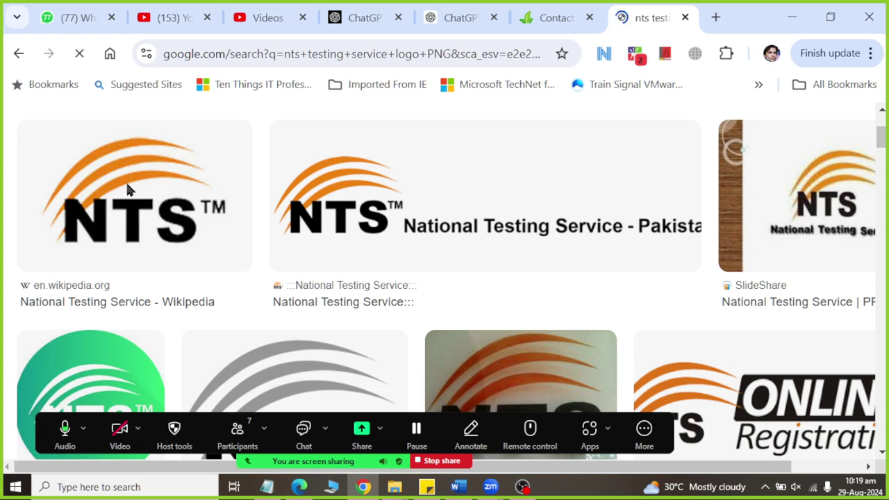
Save the first NTS logo image to Pictures as 'nts' and return to Word
right_click(132, 209)
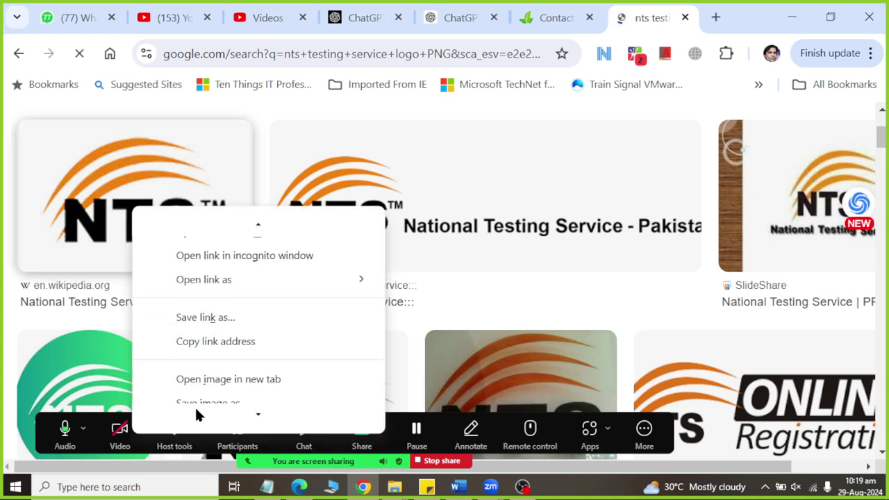
left_click(236, 384)
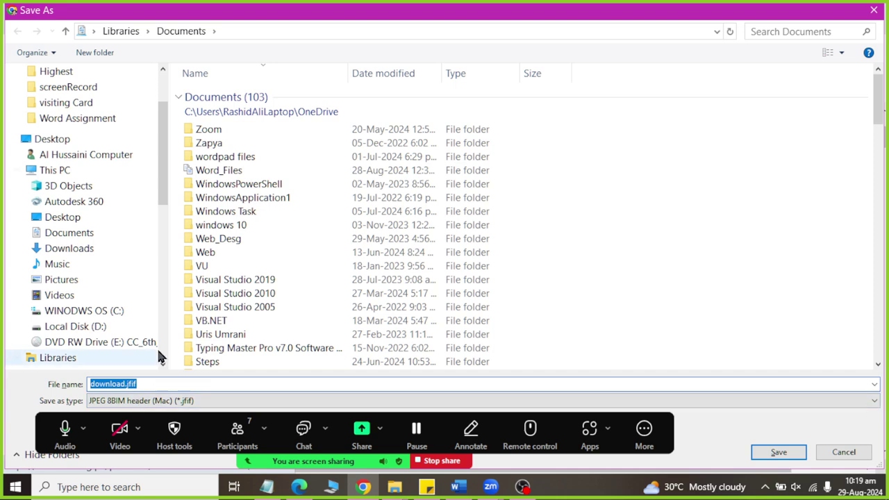
left_click(63, 280)
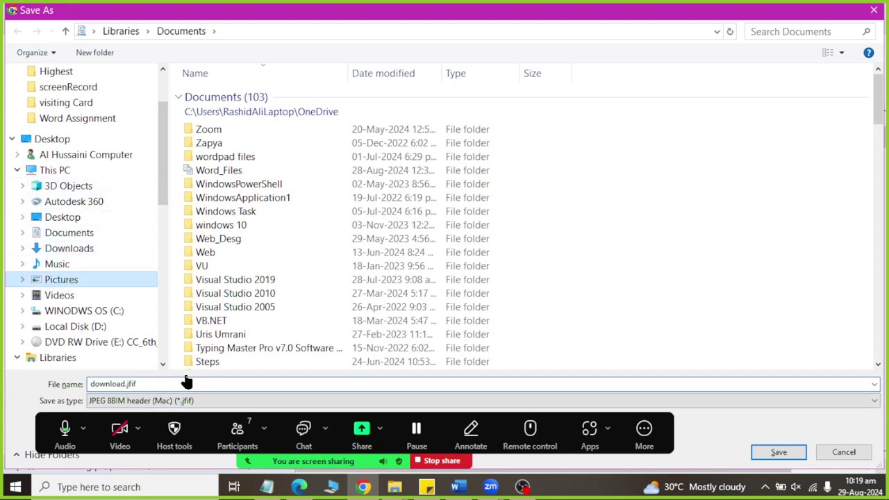
type("nts")
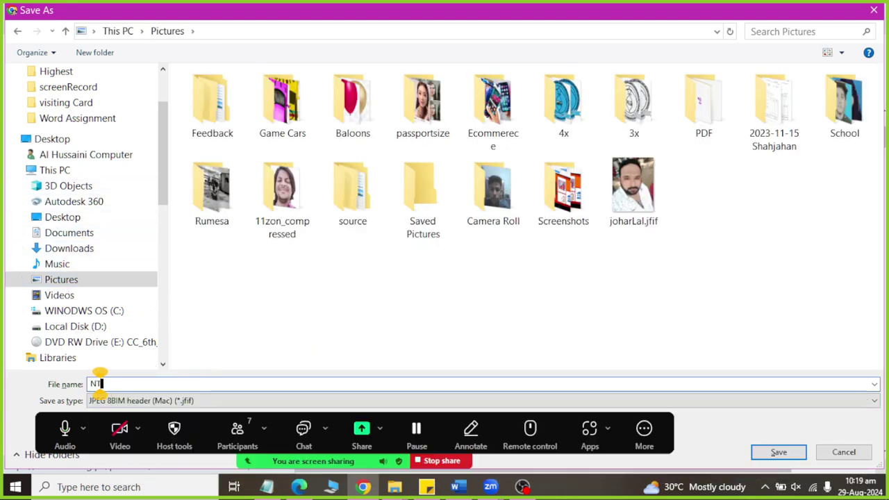
key("Return")
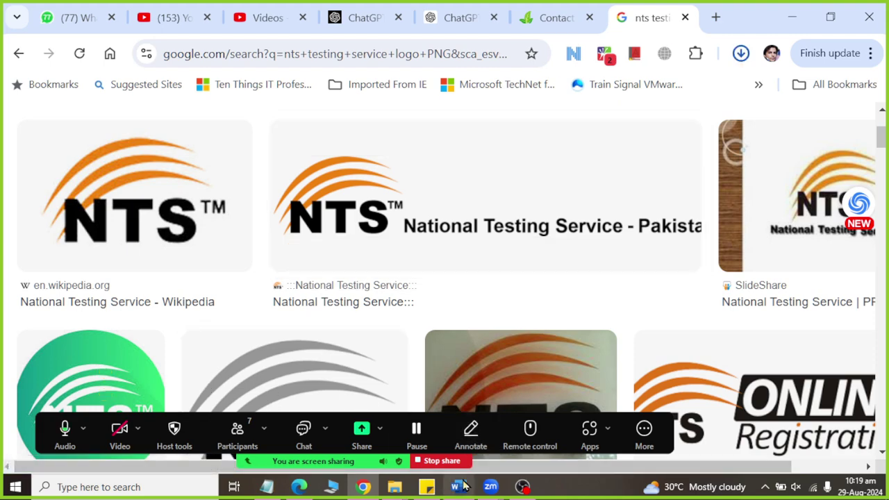
left_click(456, 487)
Draw a rectangle at the page's top-left and choose Picture as its shape fill
left_click(118, 43)
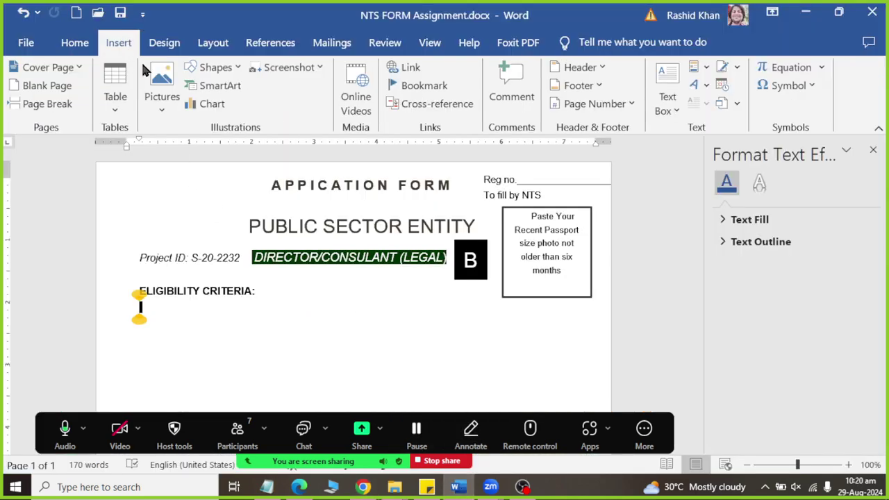
left_click(212, 67)
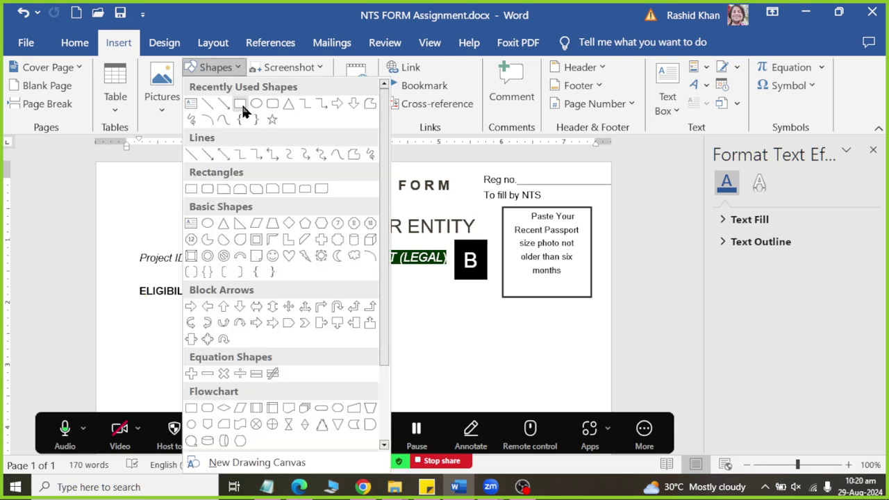
left_click(239, 105)
left_click_drag(133, 176, 226, 234)
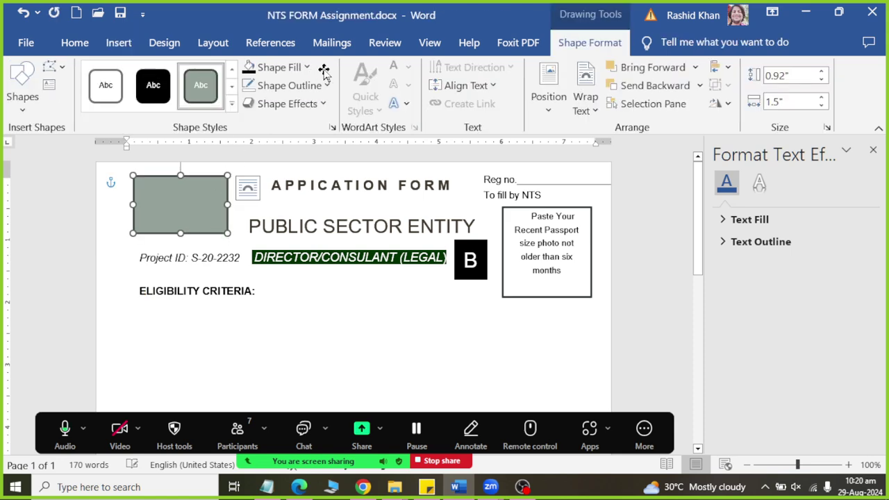
left_click(299, 67)
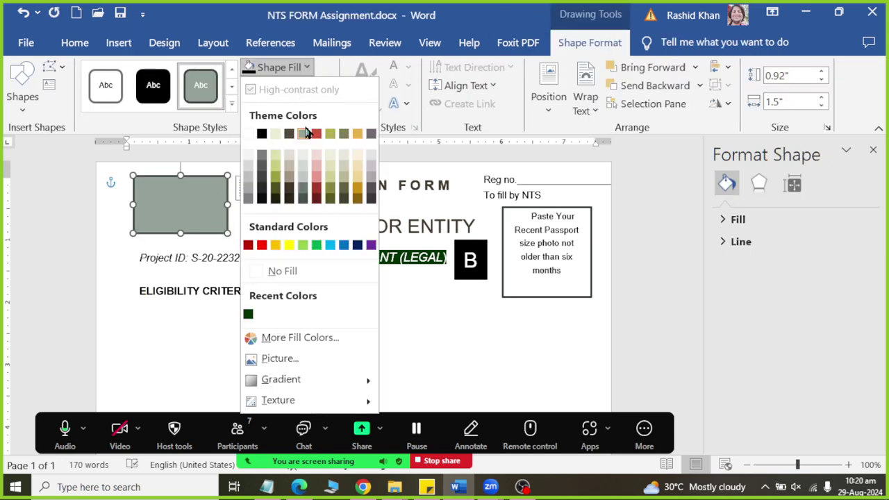
left_click(280, 359)
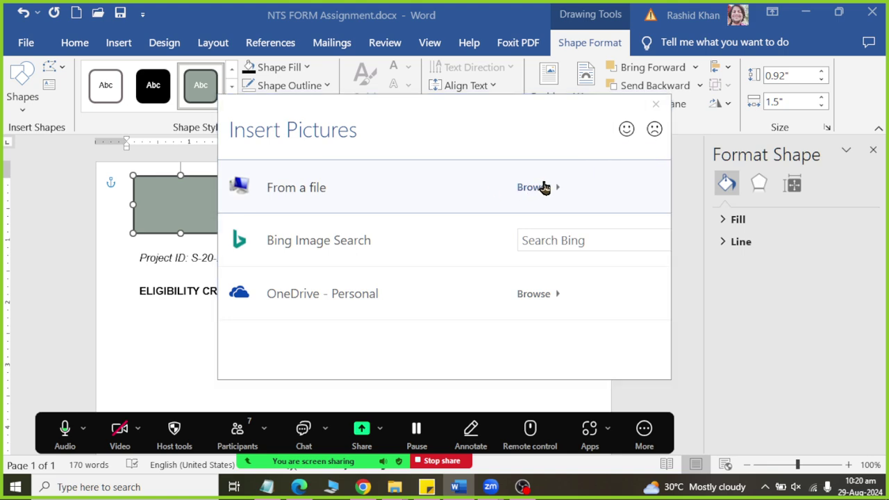
Browse to This PC > Pictures and insert NTS.jfif as the rectangle's picture fill
left_click(541, 187)
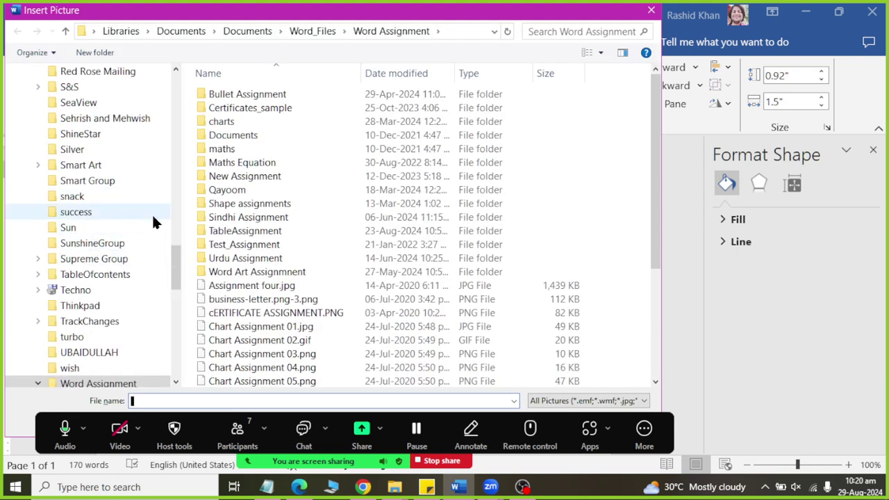
left_click_drag(179, 270, 198, 68)
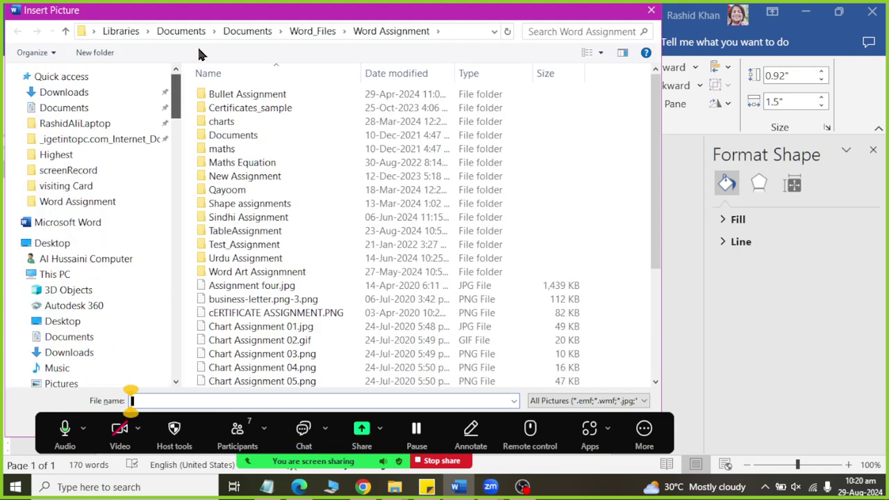
mouse_move(85, 259)
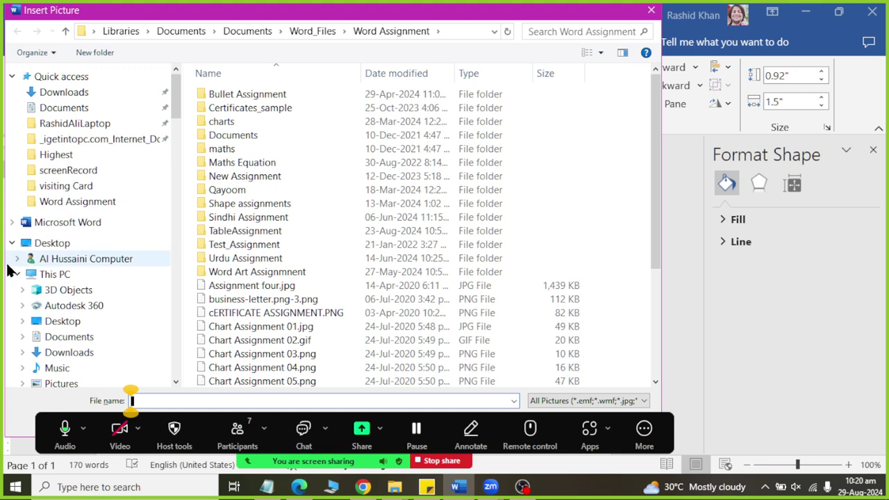
left_click(11, 243)
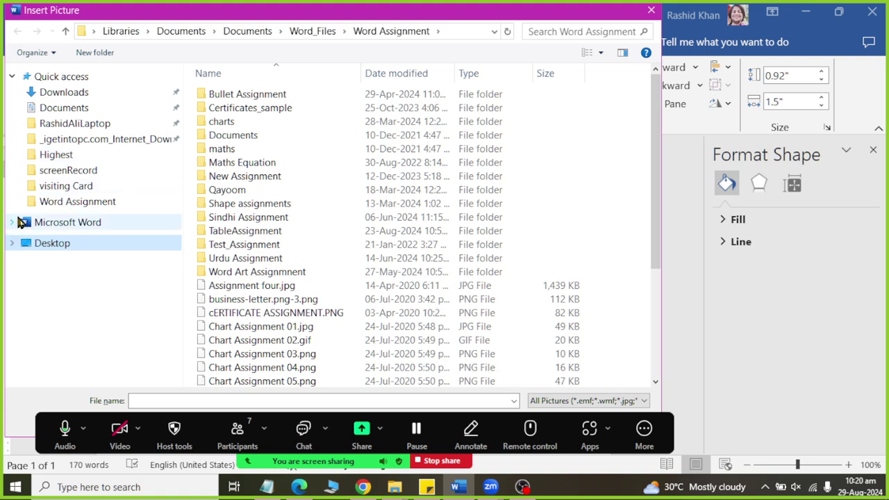
left_click(11, 76)
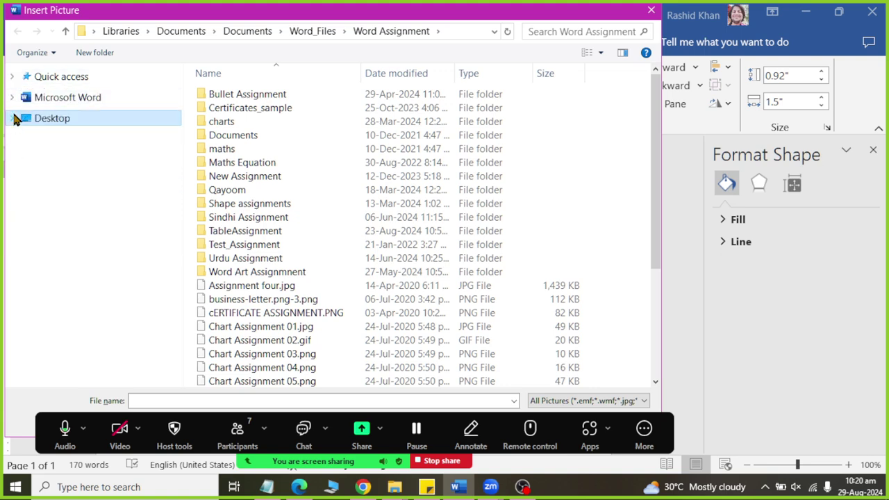
left_click(14, 119)
left_click(49, 217)
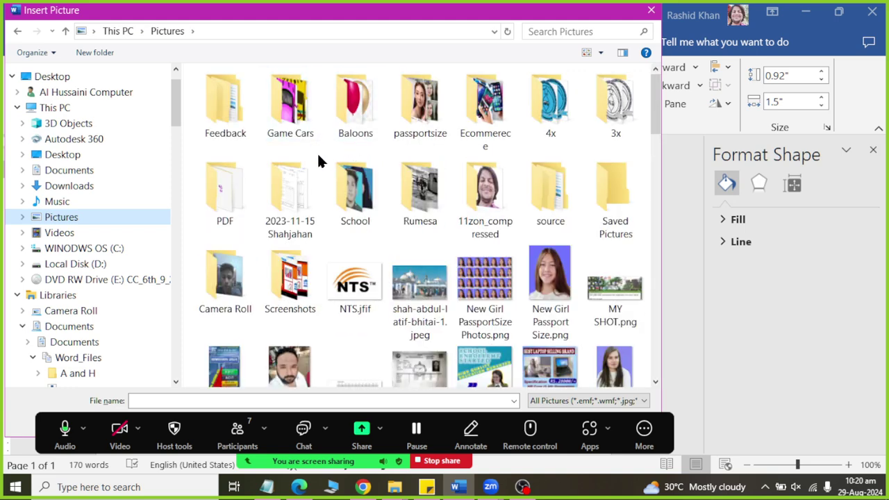
right_click(320, 161)
mouse_move(364, 198)
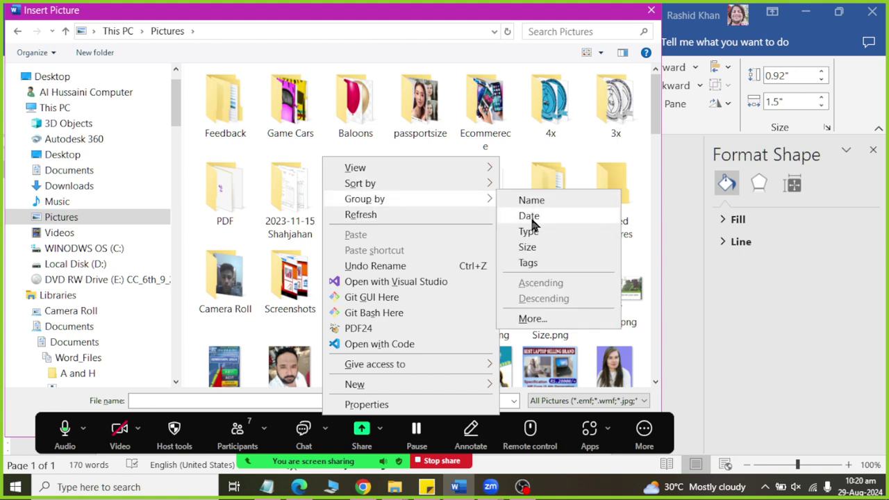
left_click(486, 234)
key("Escape")
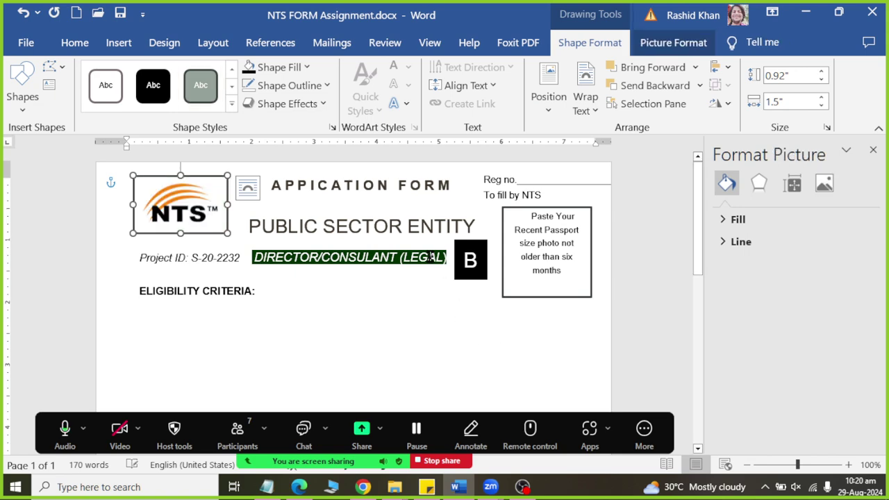
Set the NTS logo's Shape Outline to No Outline
left_click(306, 85)
left_click(294, 337)
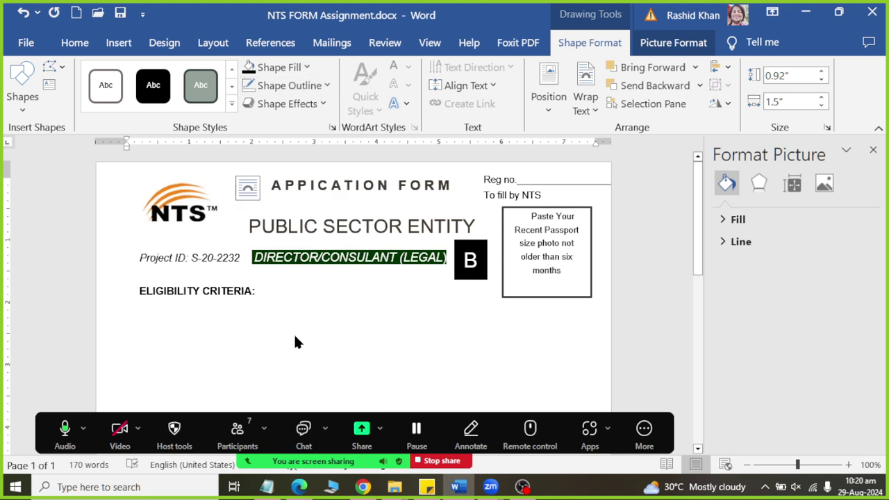
left_click(444, 343)
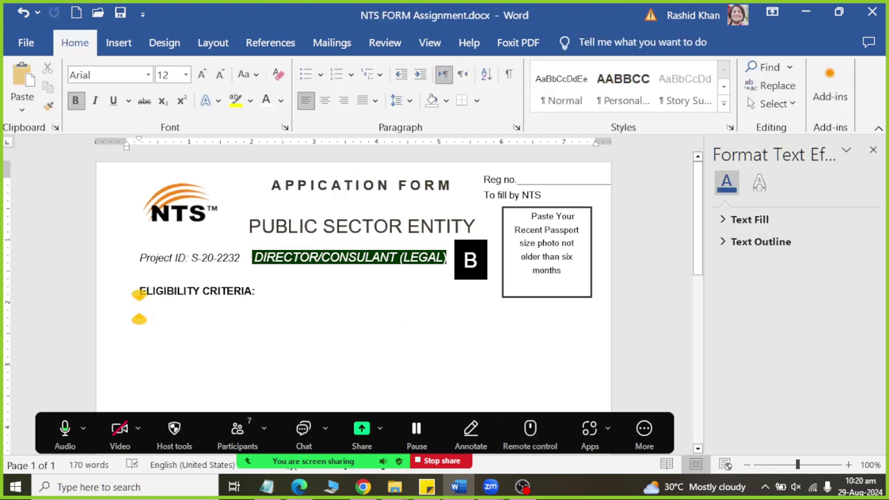
Check the reference PDF window and come back to the Word document
scroll(352, 238, "down", 1)
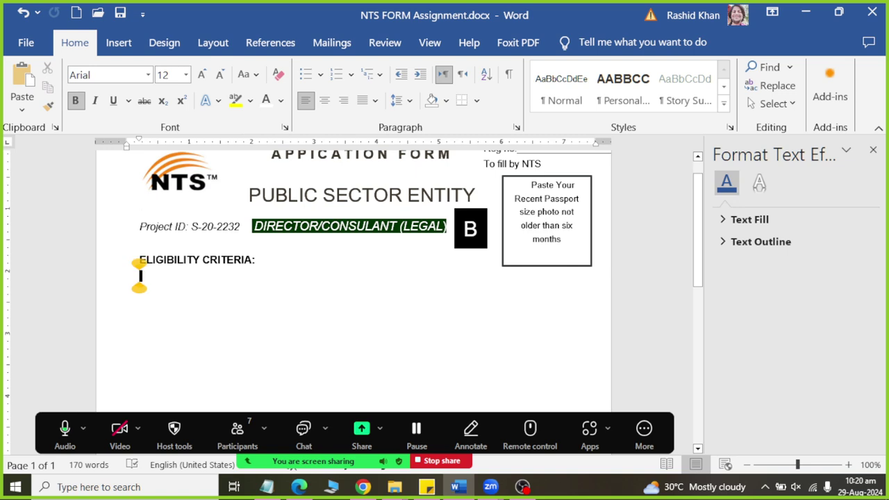
key("alt+Tab")
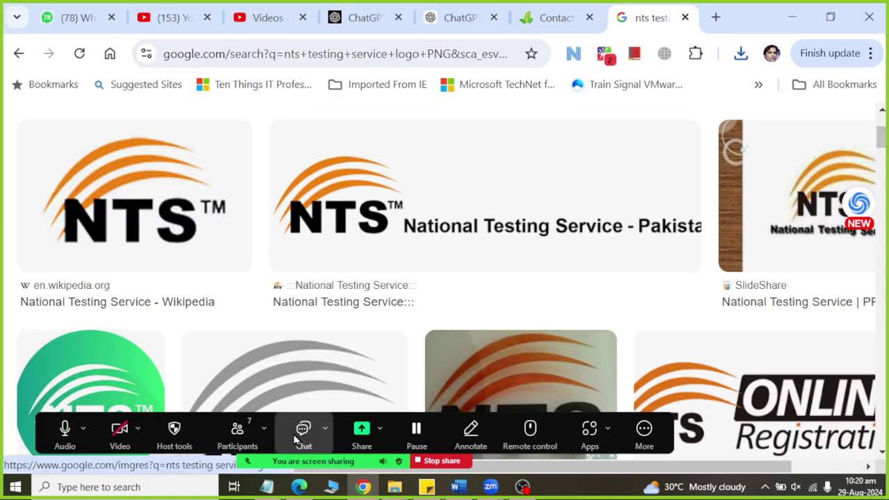
key("alt+Tab")
key("alt+Tab")
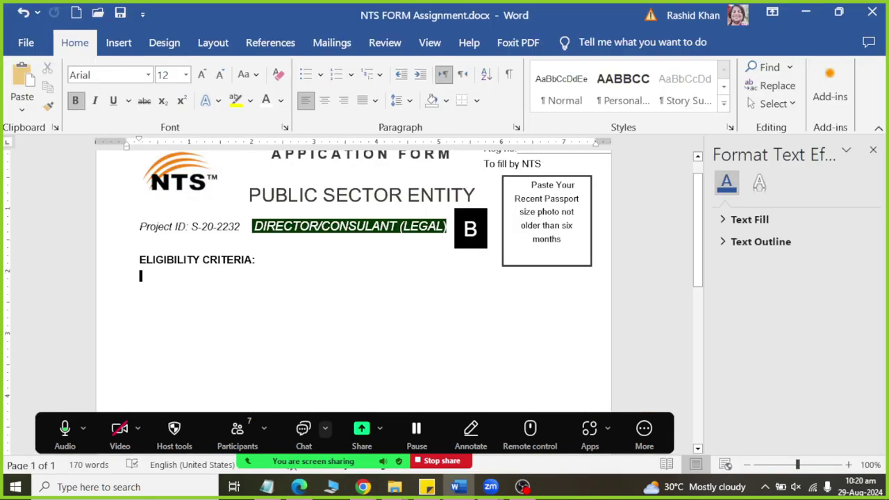
key("alt+Tab")
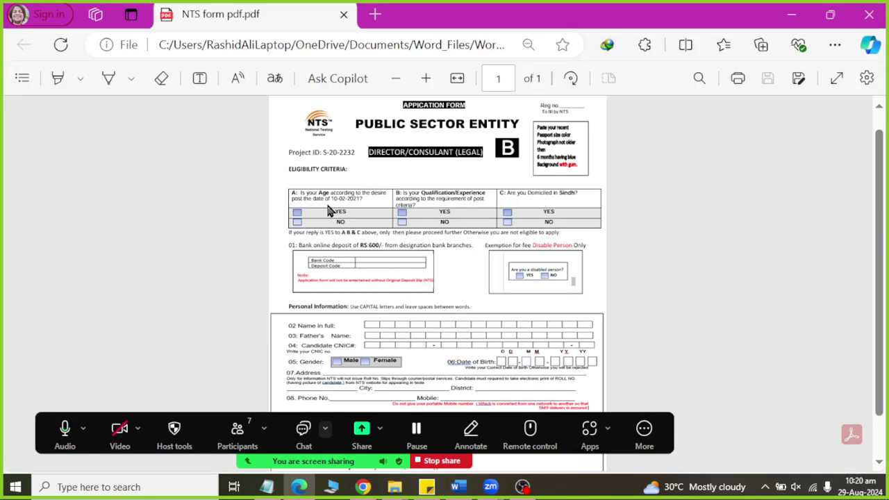
Zoom into the eligibility table in the reference PDF in Edge
scroll(566, 218, "up", 2)
scroll(565, 199, "up", 2)
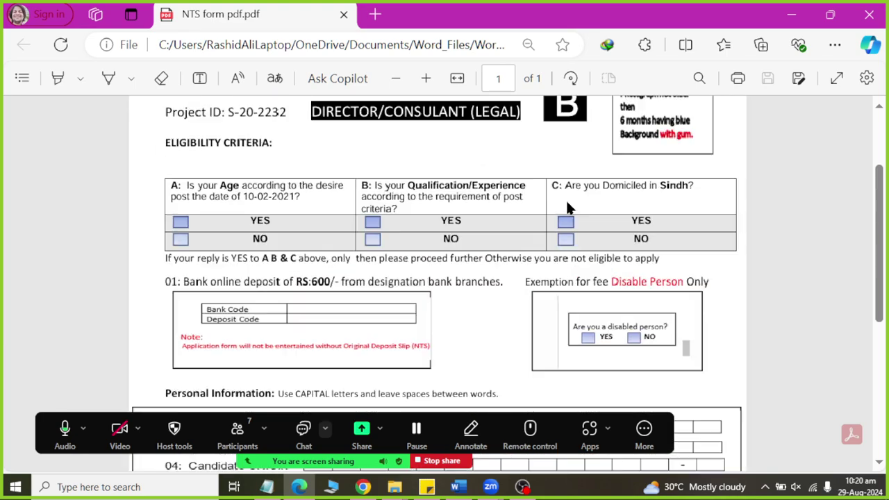
scroll(565, 198, "up", 2)
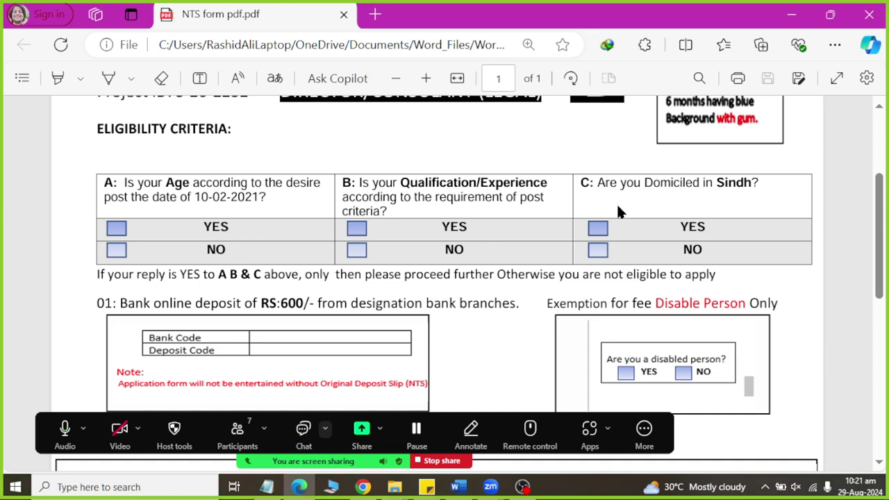
Back in Word, bring up the Insert Table grid on the line below ELIGIBILITY CRITERIA
key("alt+Tab")
left_click(141, 275)
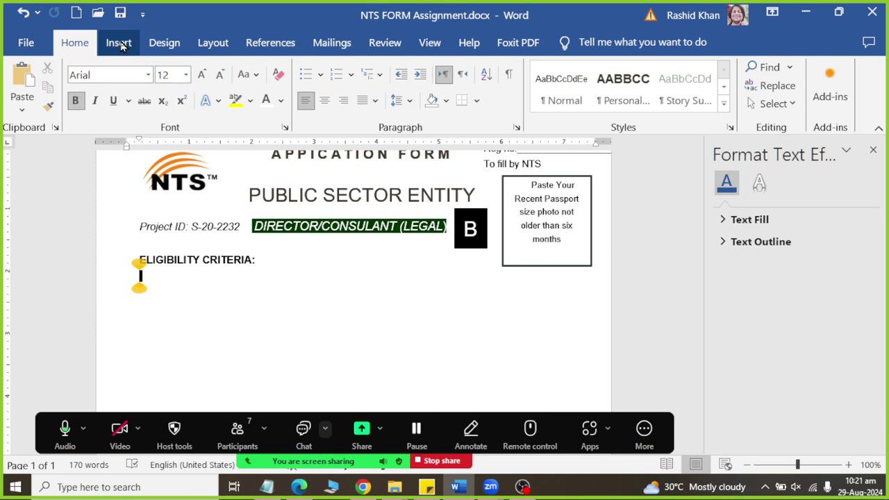
left_click(118, 43)
left_click(115, 104)
Insert a one-cell table and split it into three columns
left_click(115, 145)
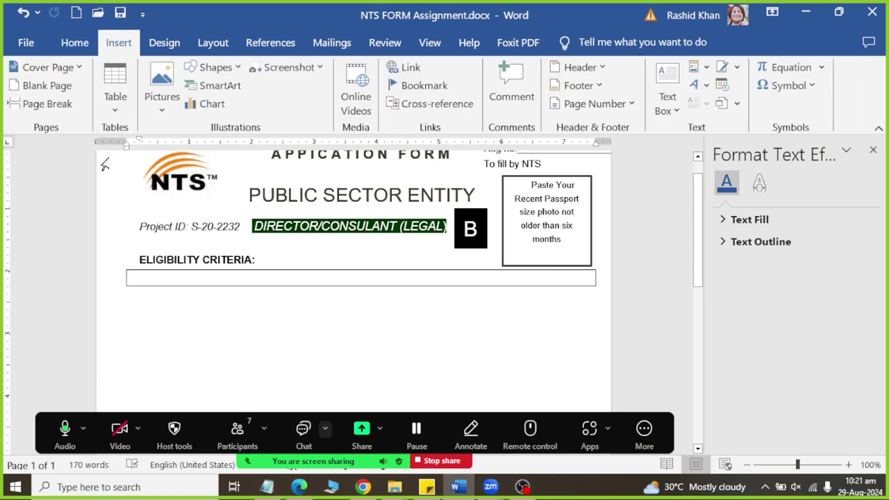
left_click(647, 44)
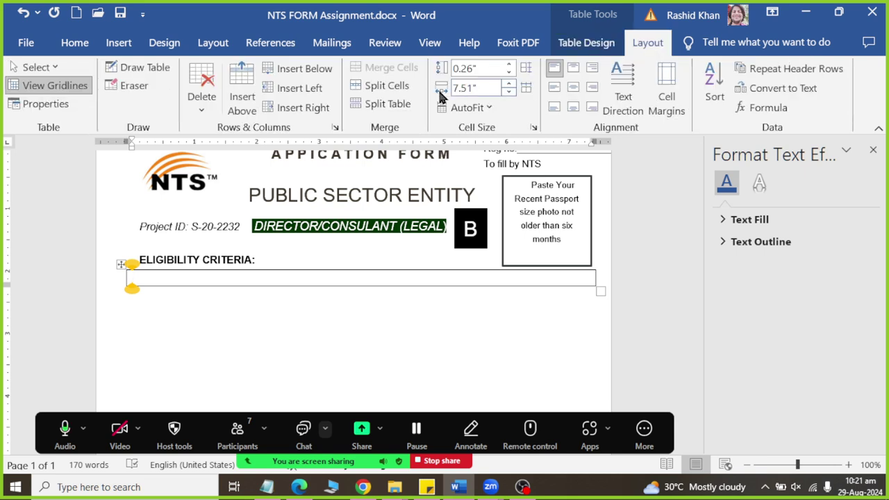
left_click(384, 87)
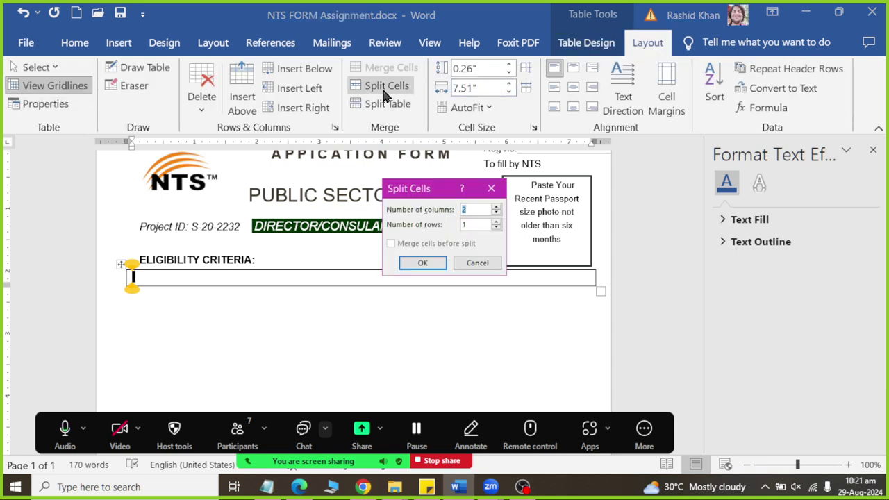
left_click(422, 262)
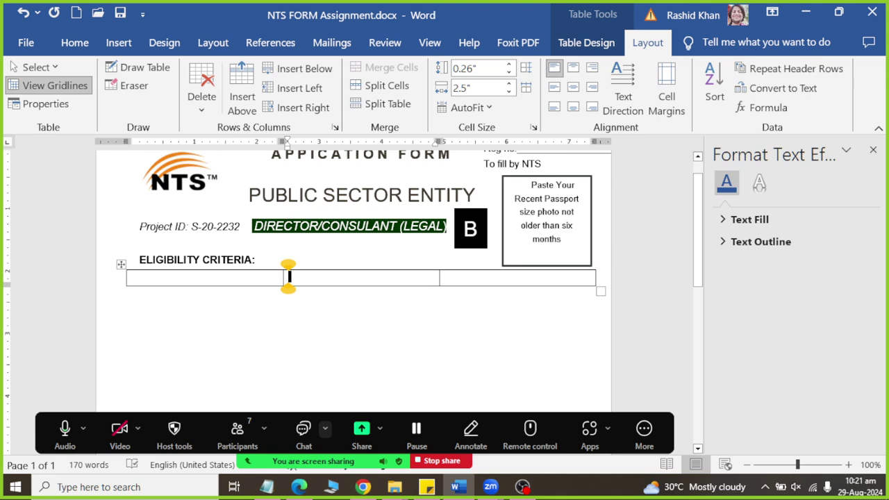
Copy question A (age) from the PDF into the first table cell
key("alt+Tab")
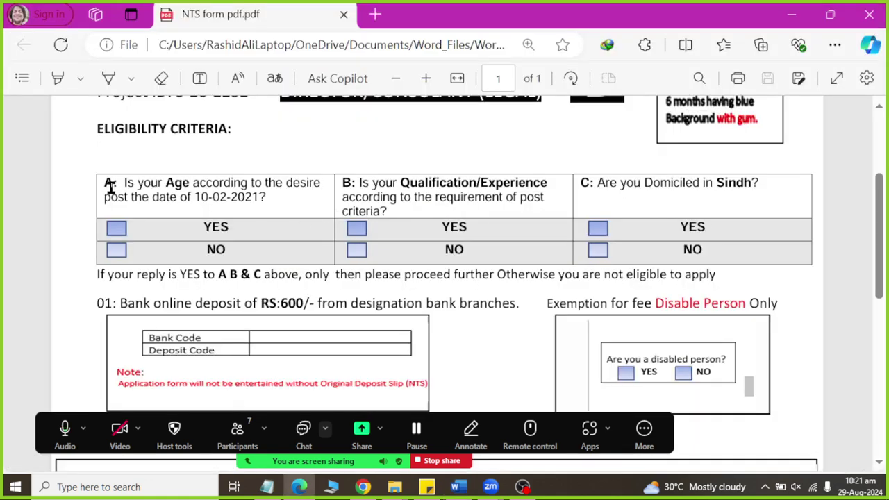
left_click_drag(144, 184, 281, 199)
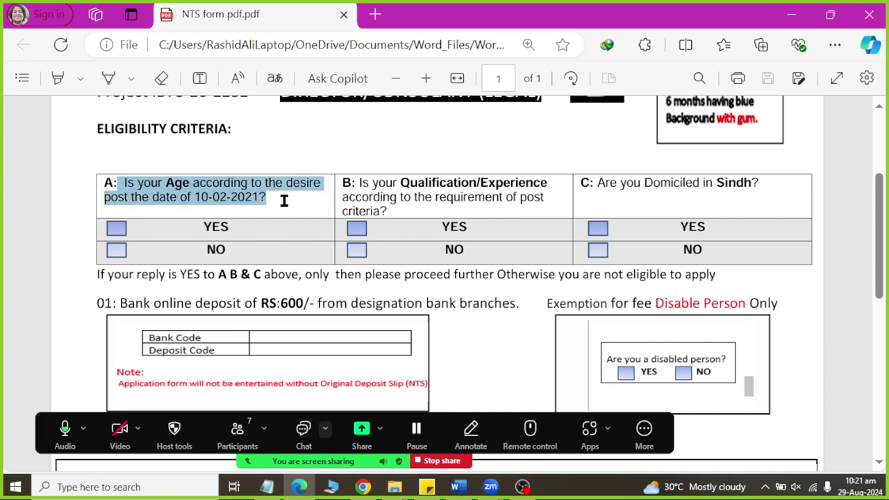
key("alt+Tab")
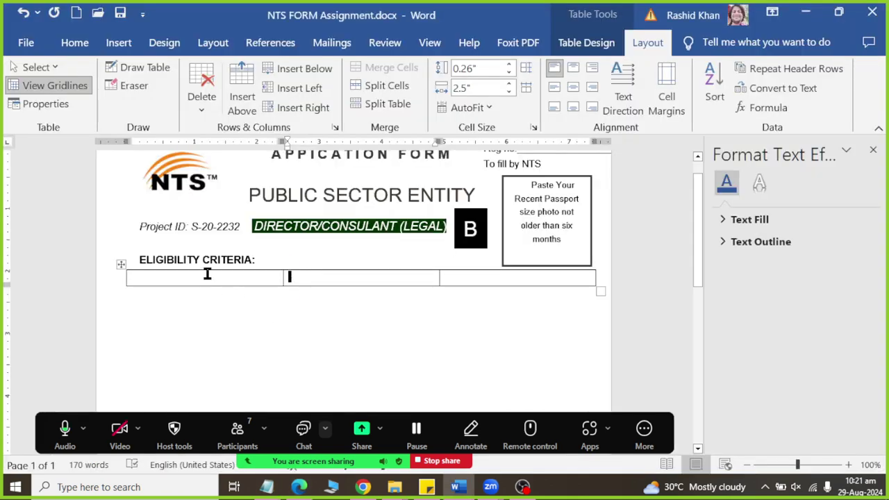
key("alt+Tab")
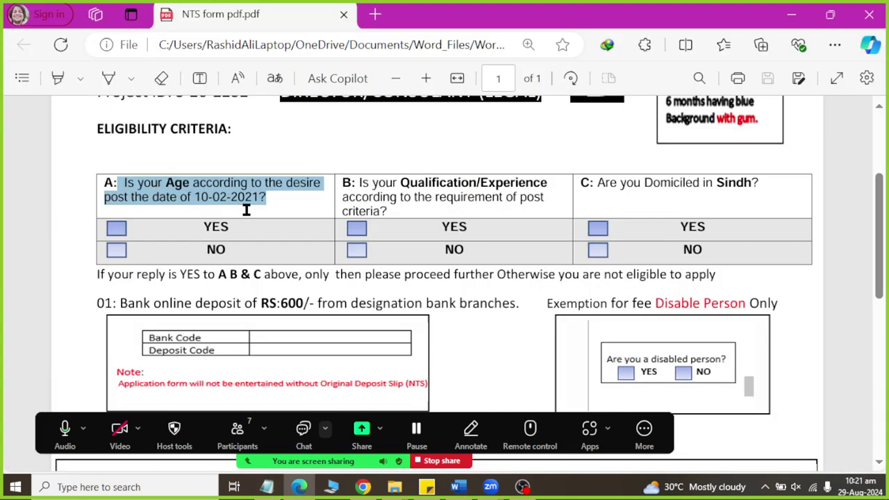
key("alt+Tab")
key("alt+Tab")
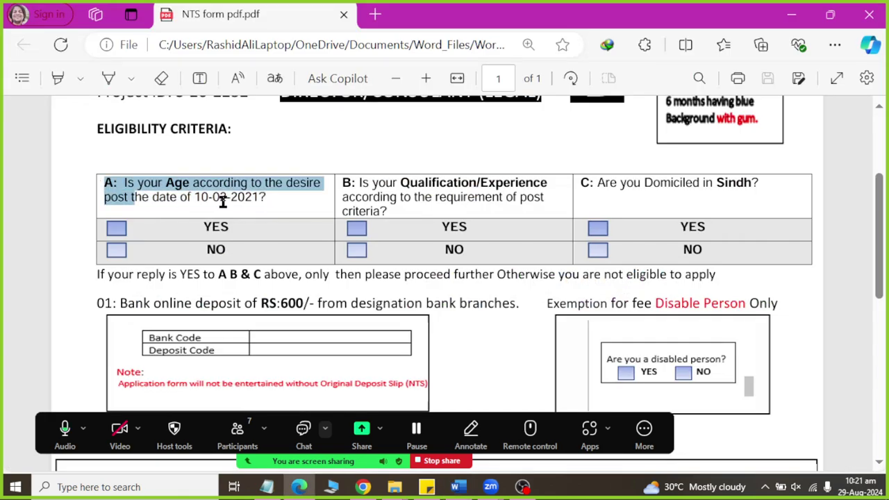
left_click_drag(103, 186, 289, 203)
key("ctrl+c")
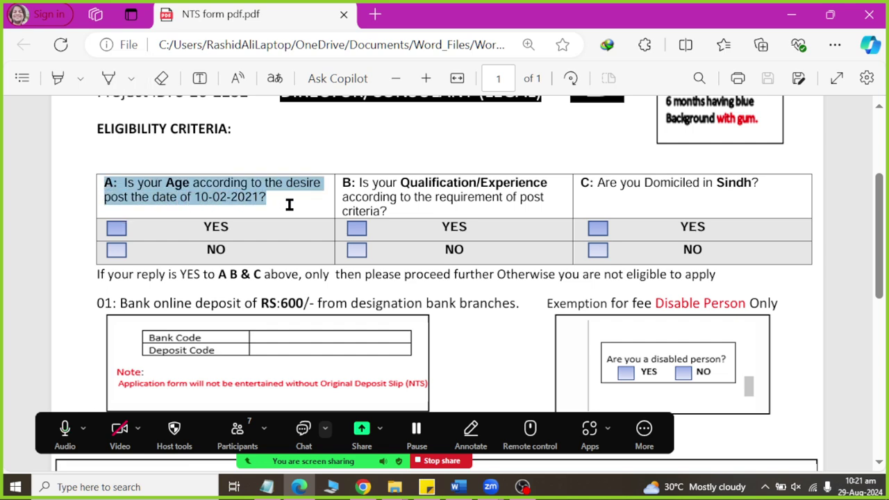
key("alt+Tab")
key("ctrl+v")
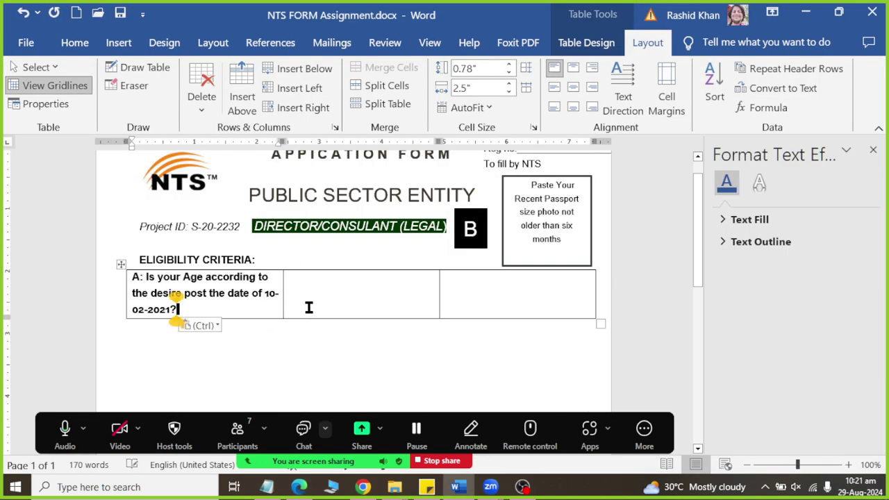
Paste question B (qualification/experience) from the PDF into the second cell
key("alt+Tab")
left_click_drag(342, 184, 391, 208)
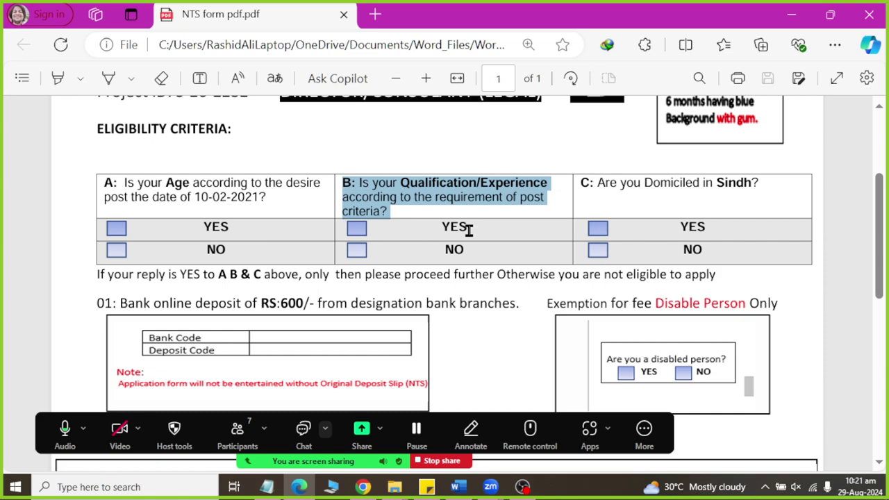
key("ctrl+c")
key("alt+Tab")
left_click(381, 284)
key("ctrl+v")
Paste question C (domiciled in Sindh) from the PDF into the third cell
key("alt+Tab")
left_click_drag(582, 184, 797, 202)
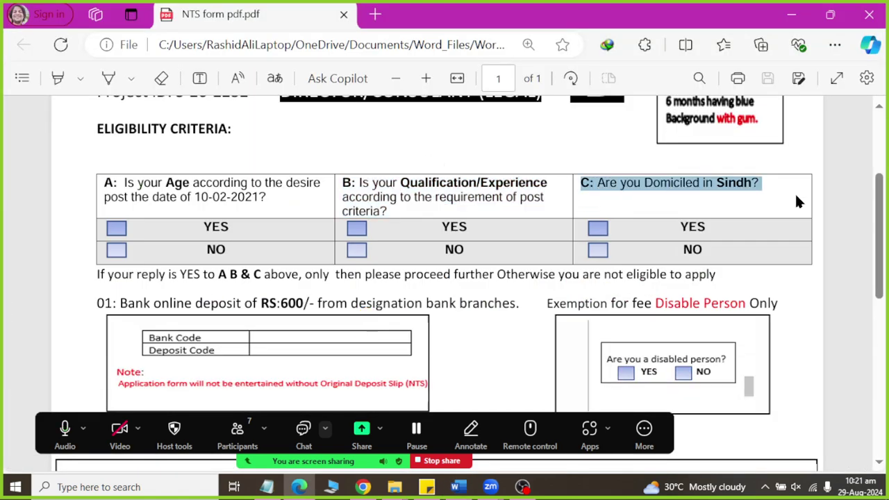
key("ctrl+c")
key("alt+Tab")
left_click(510, 300)
key("ctrl+v")
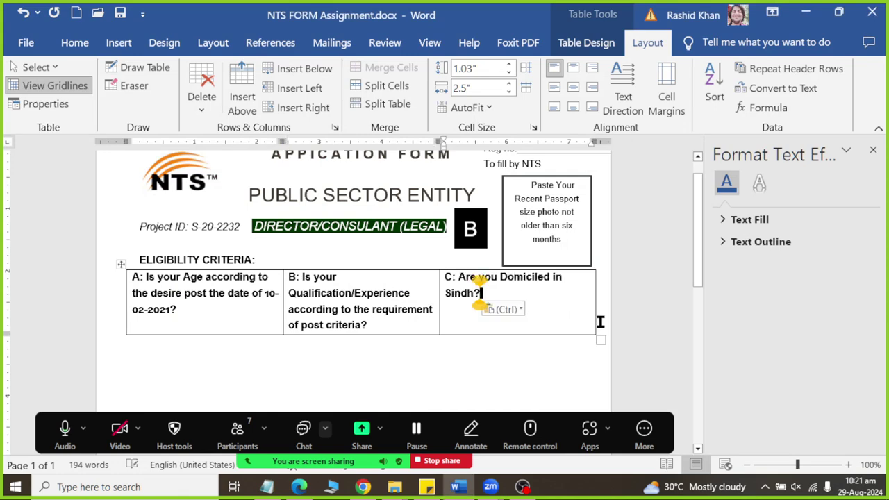
Dismiss the Paste Options list and select all three question cells
left_click(352, 292)
left_click_drag(137, 287, 373, 310)
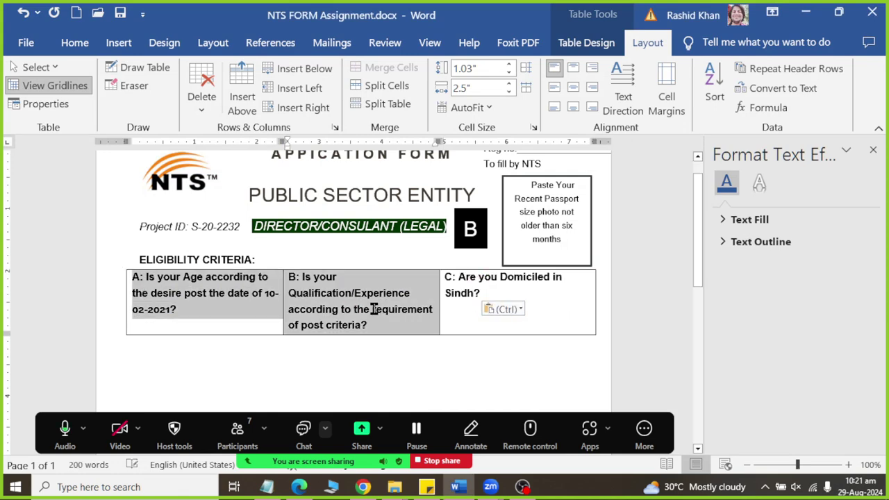
left_click(497, 276)
key("ctrl")
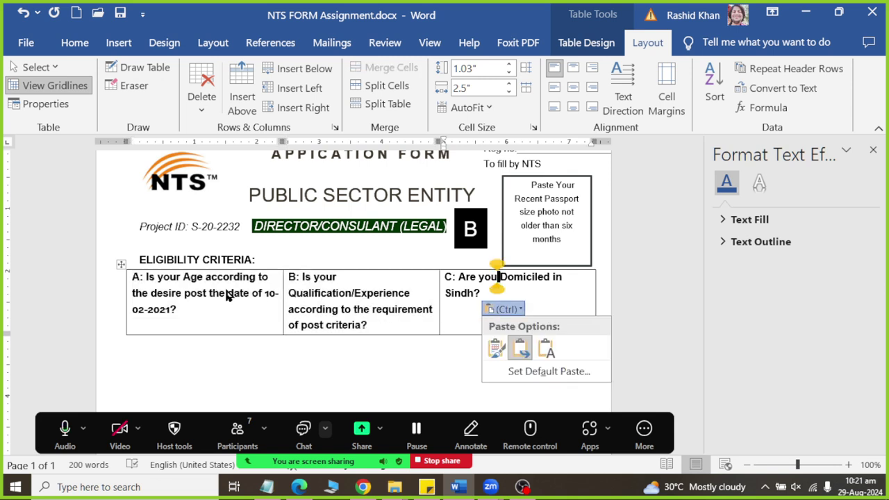
key("Escape")
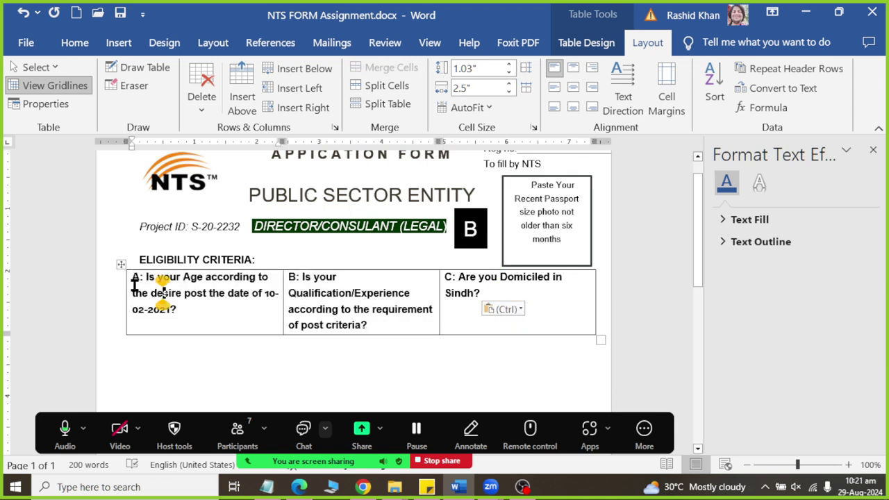
left_click_drag(132, 278, 493, 310)
Unbold the three eligibility questions at 11 pt and compare them with the reference PDF
left_click(88, 44)
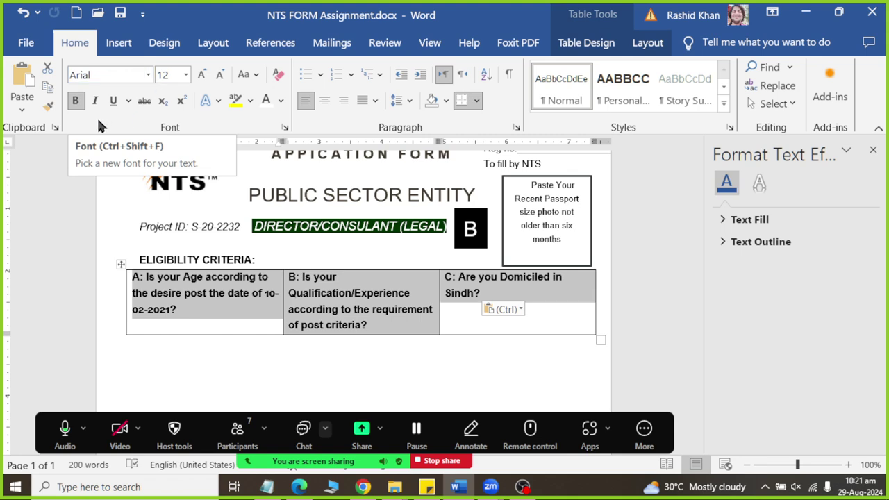
left_click(75, 101)
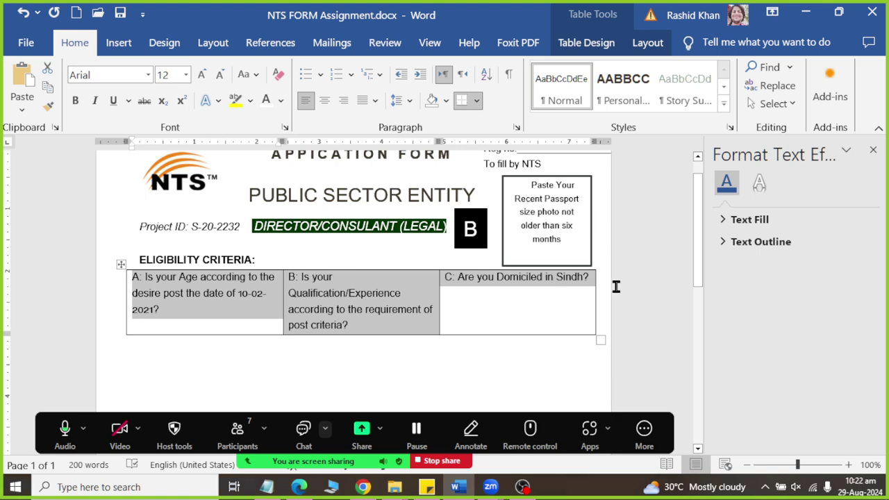
key("alt+Tab")
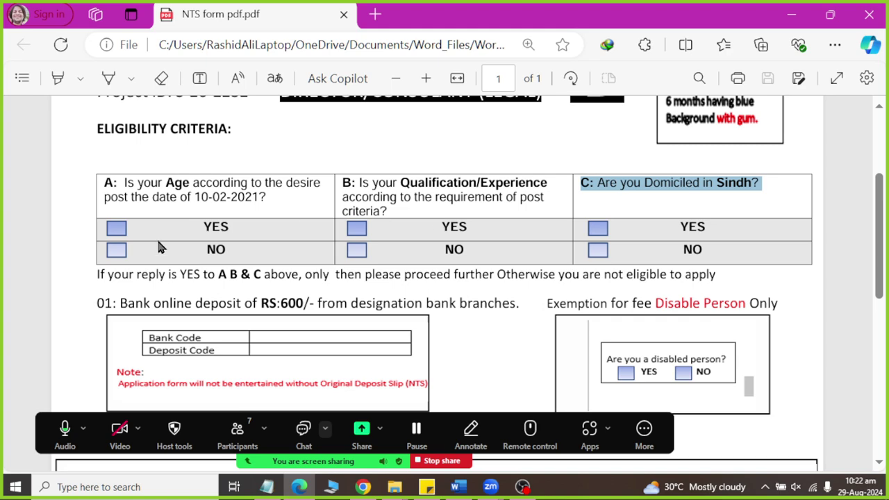
key("alt+Tab")
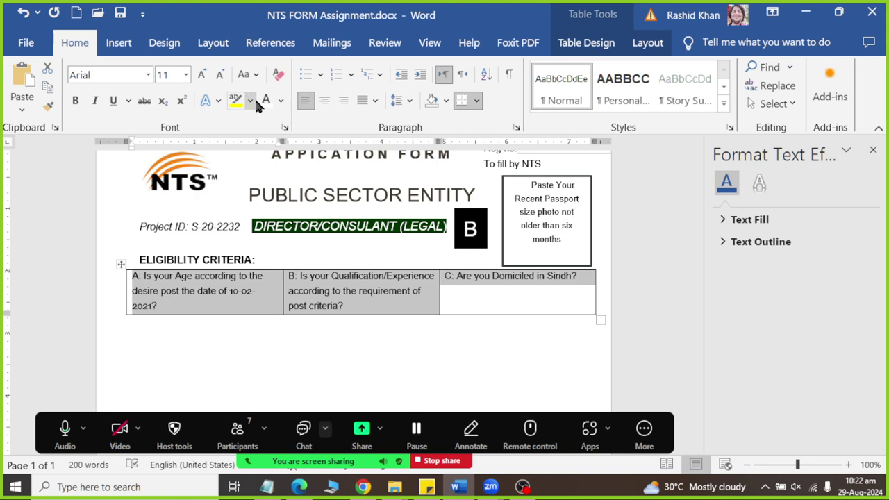
key("alt+Tab")
left_click(343, 202)
key("alt+Tab")
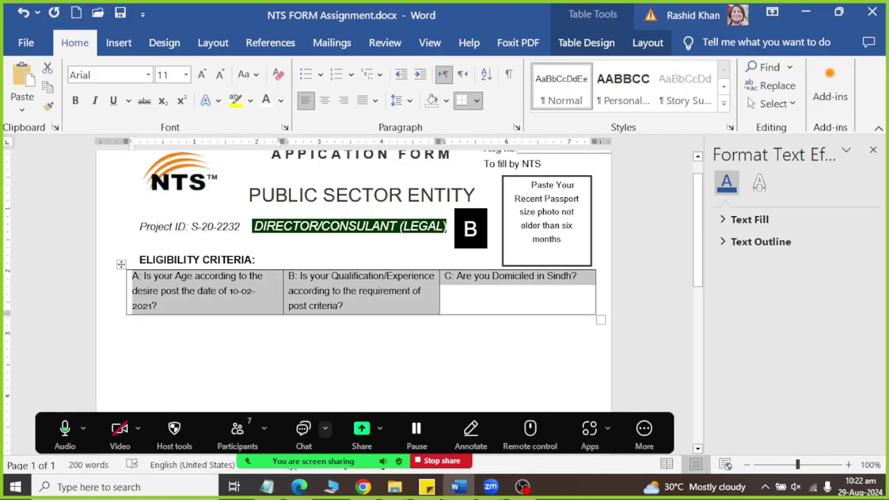
key("alt+Tab")
key("alt+Tab")
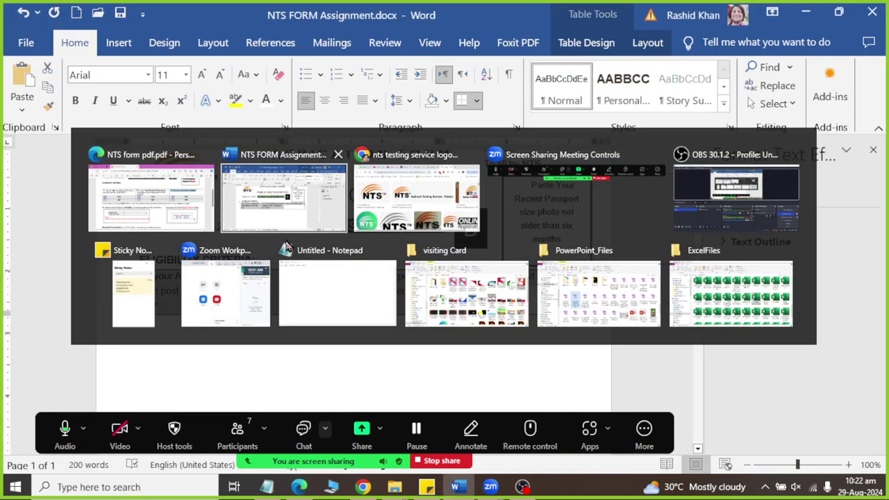
key("alt+Tab")
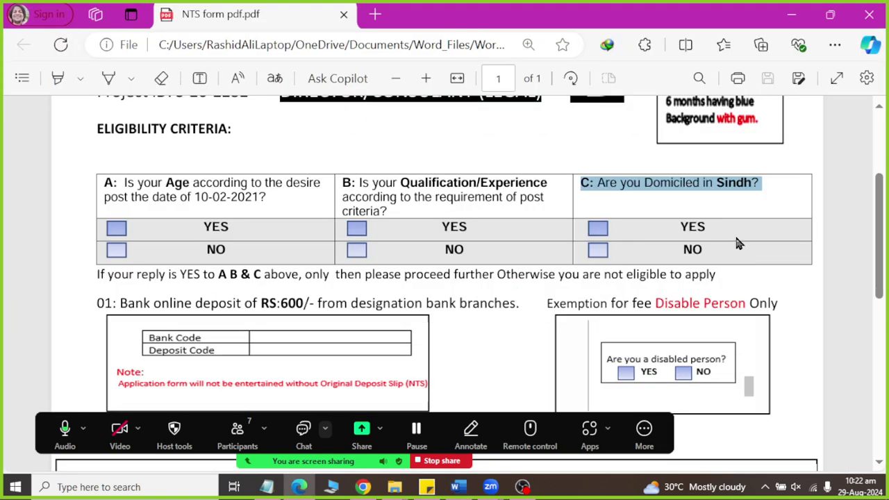
key("alt+Tab")
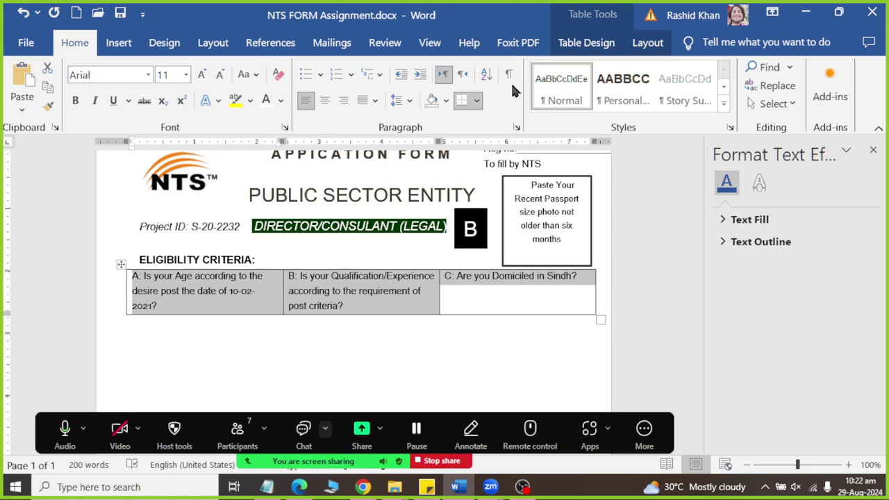
AutoFit the eligibility table to the window width
left_click(647, 42)
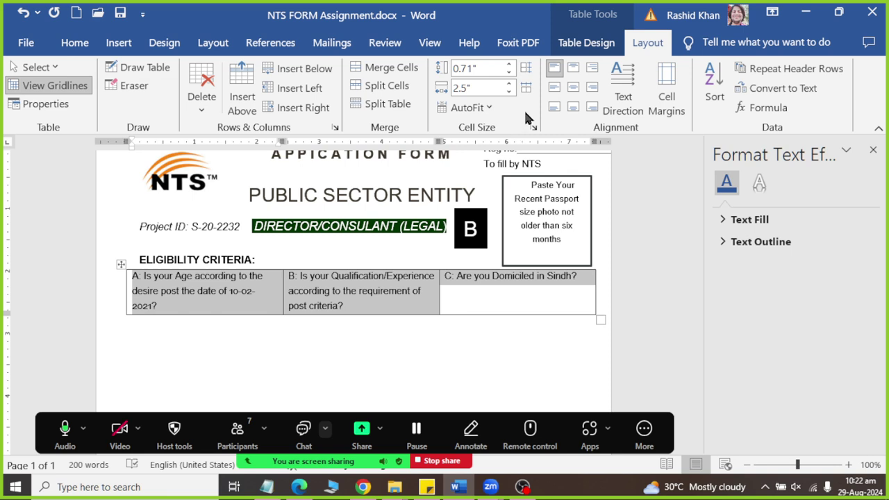
left_click(465, 107)
left_click(491, 150)
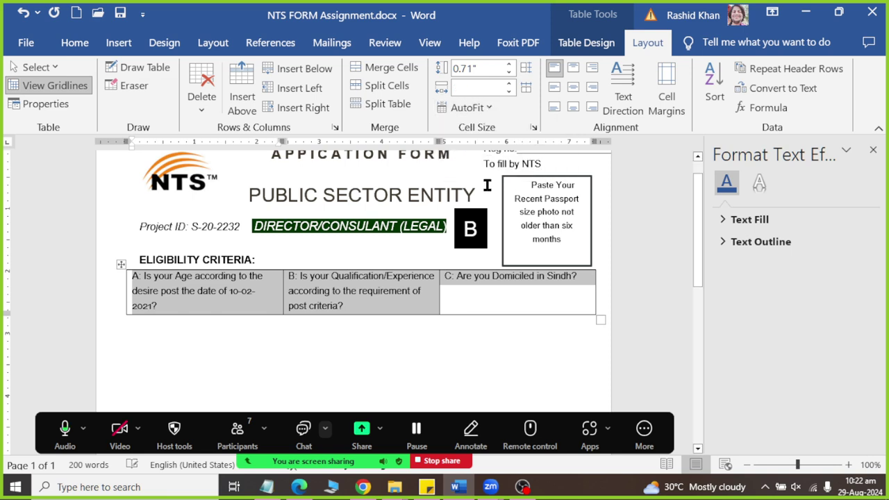
Bold the question labels A, B and C, checking them against the reference PDF
left_click(134, 302)
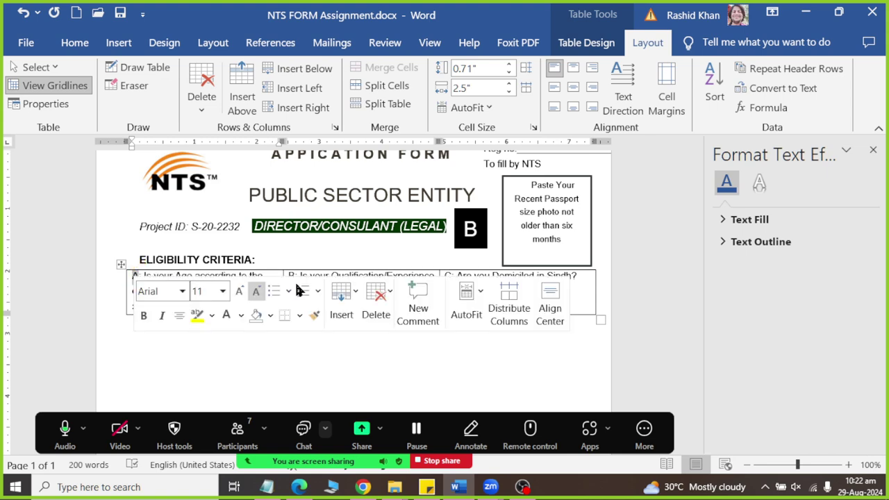
left_click(75, 42)
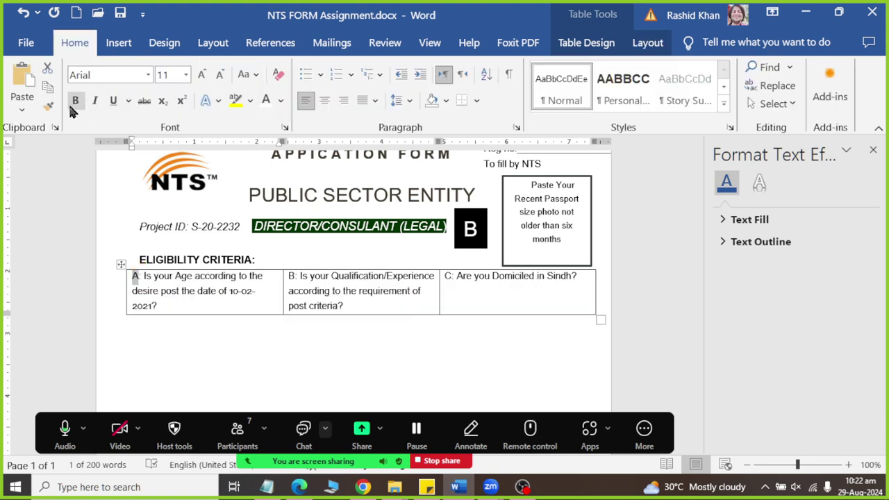
left_click(288, 277)
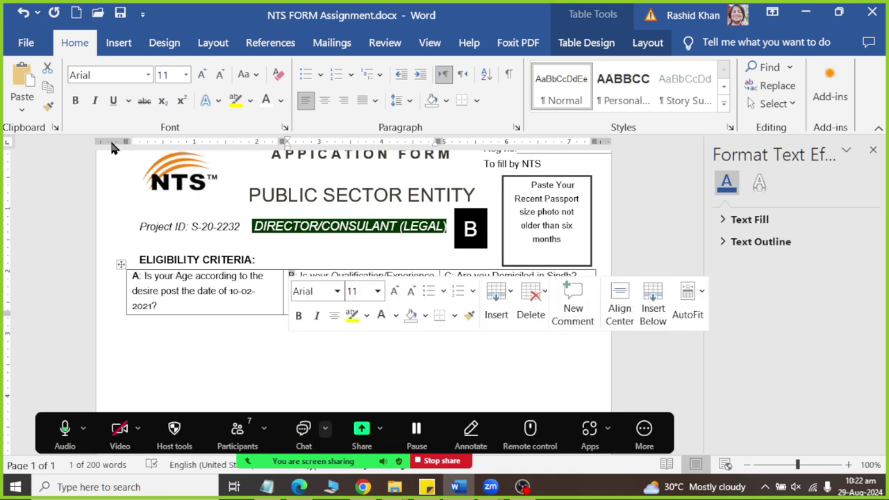
left_click(455, 282)
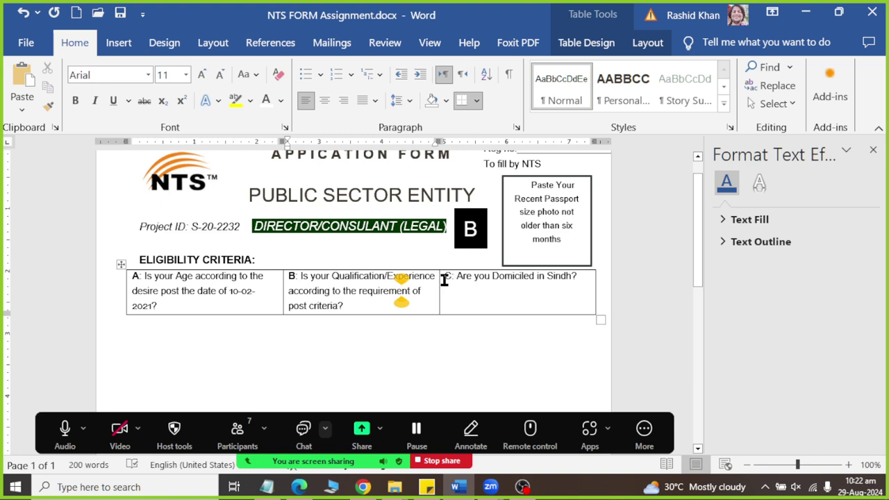
left_click_drag(451, 278, 443, 277)
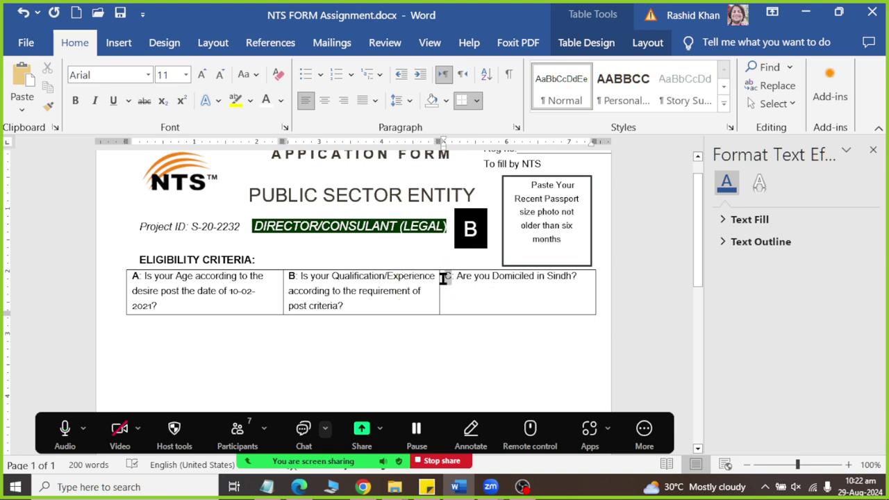
left_click(75, 100)
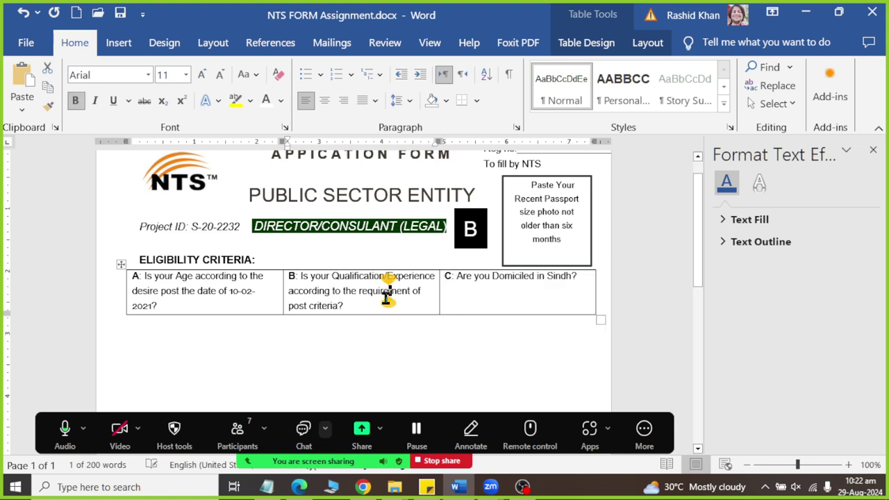
key("alt+Tab")
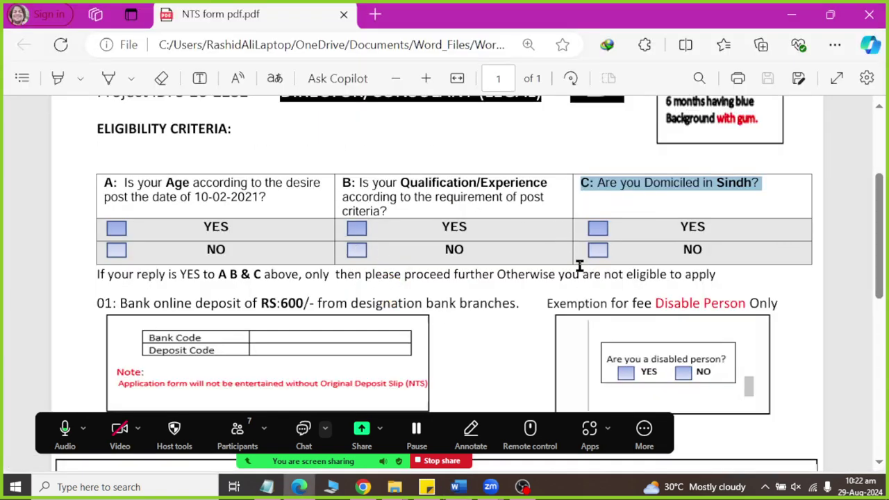
key("alt+Tab")
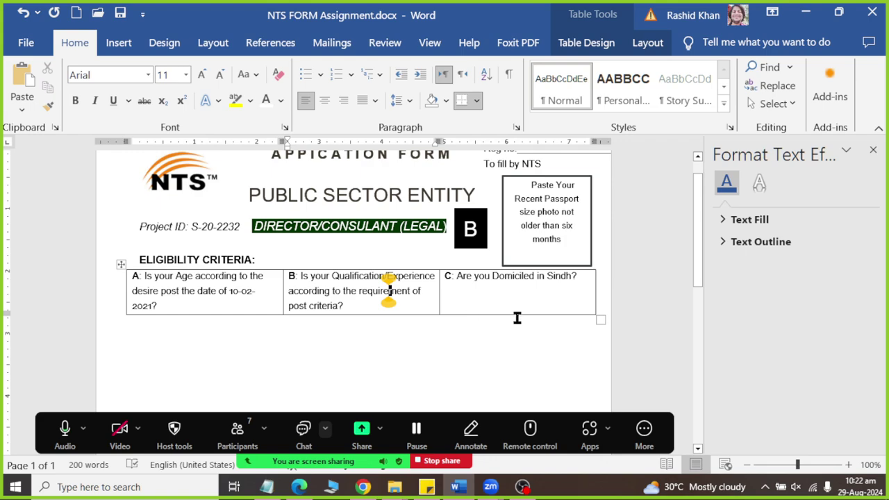
key("alt+Tab")
key("alt+Tab")
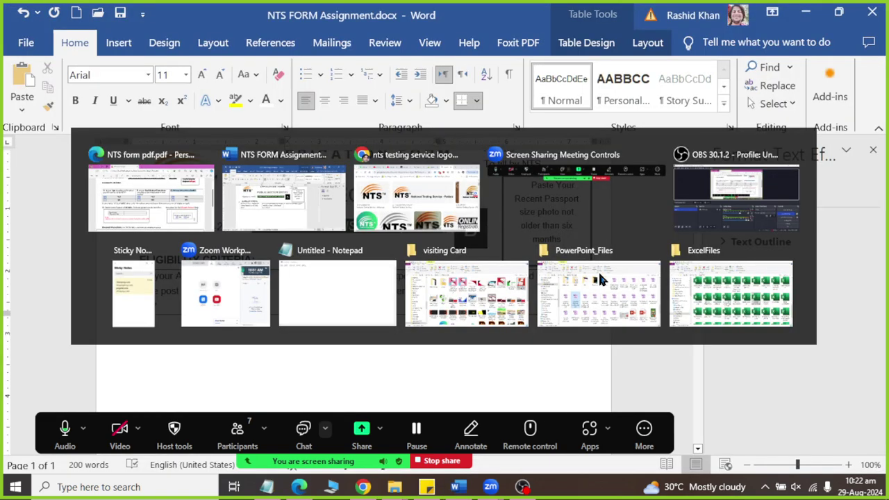
Widen column B slightly, undoing a trial width change to column A
left_click_drag(438, 287, 450, 287)
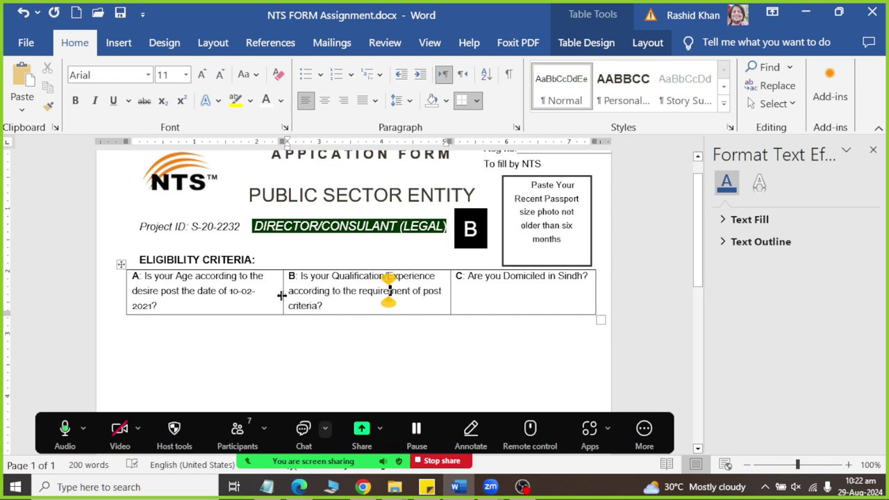
left_click_drag(281, 295, 293, 296)
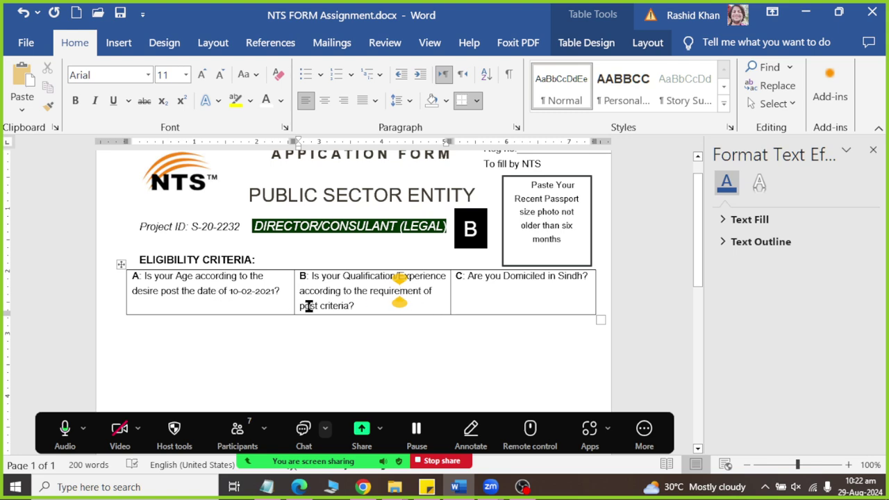
key("ctrl+z")
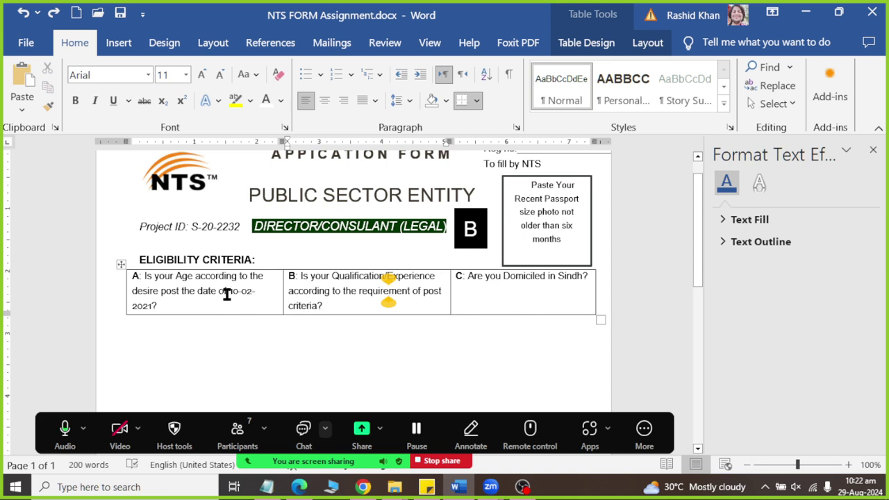
Insert an empty row below the questions row
left_click_drag(229, 291, 257, 291)
left_click(158, 305)
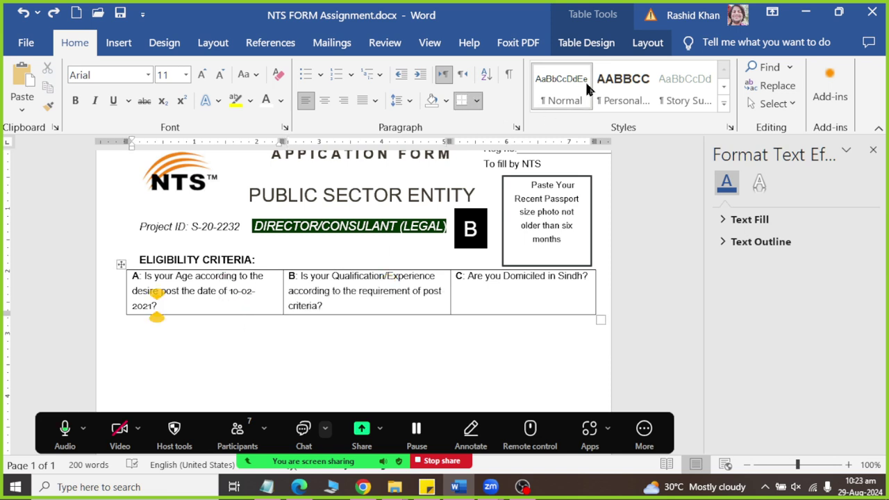
left_click(647, 42)
left_click(304, 69)
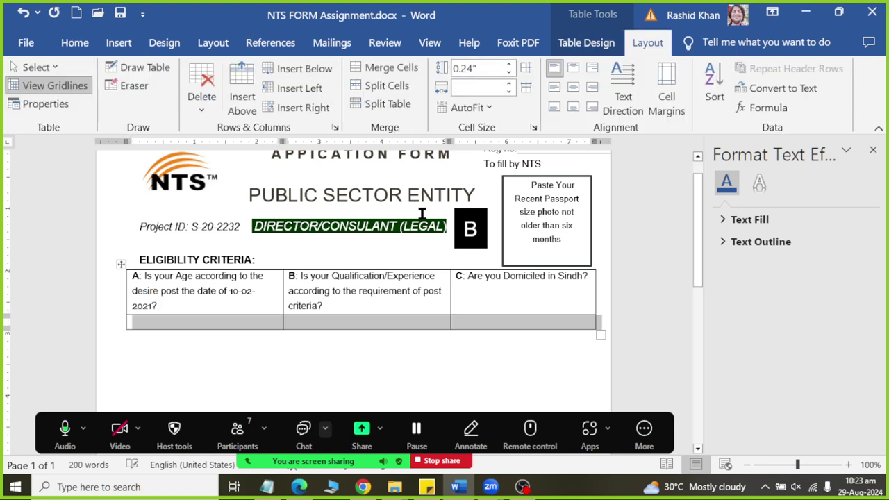
Insert an empty checkbox symbol in the new row's first cell and type YES after it
key("alt+Tab")
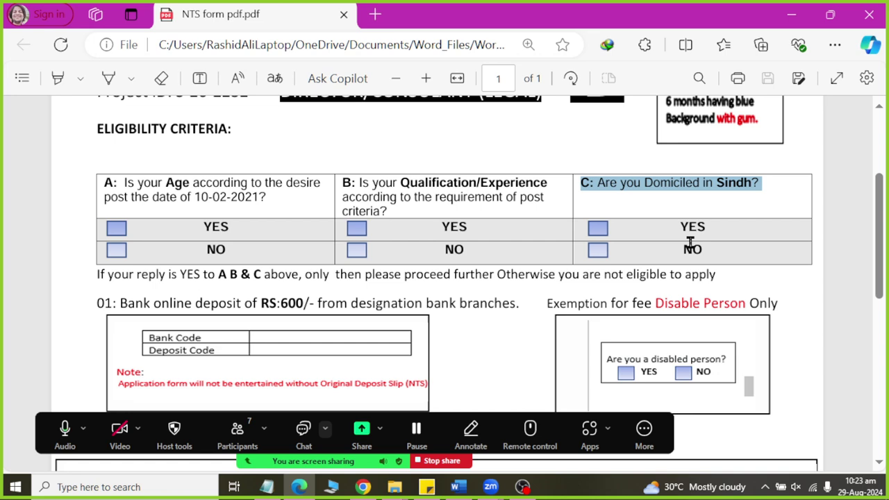
key("alt+Tab")
left_click(136, 321)
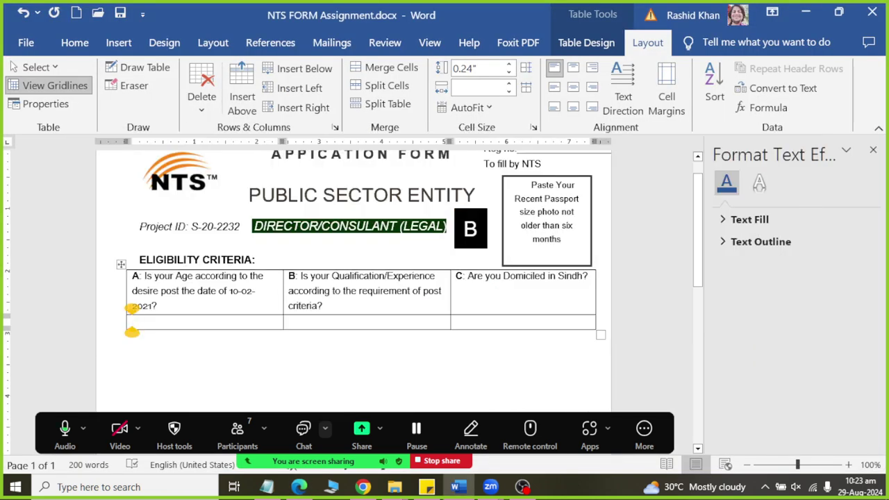
left_click(119, 42)
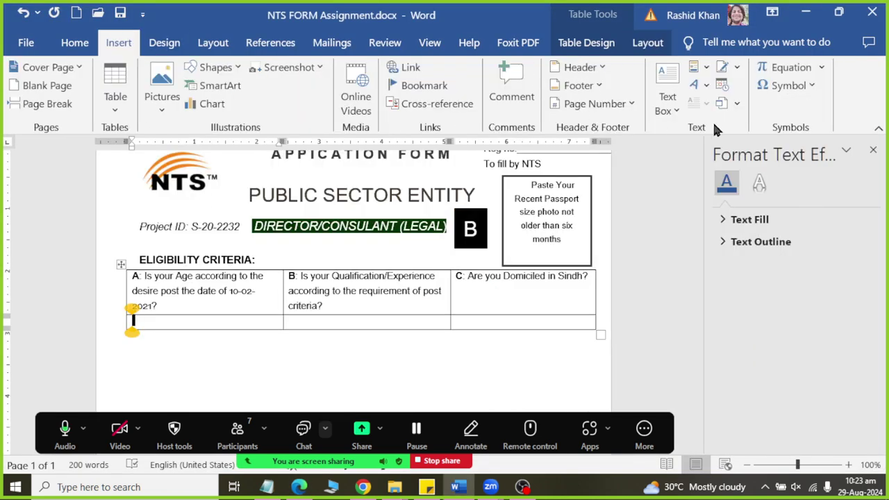
left_click(792, 86)
left_click(766, 108)
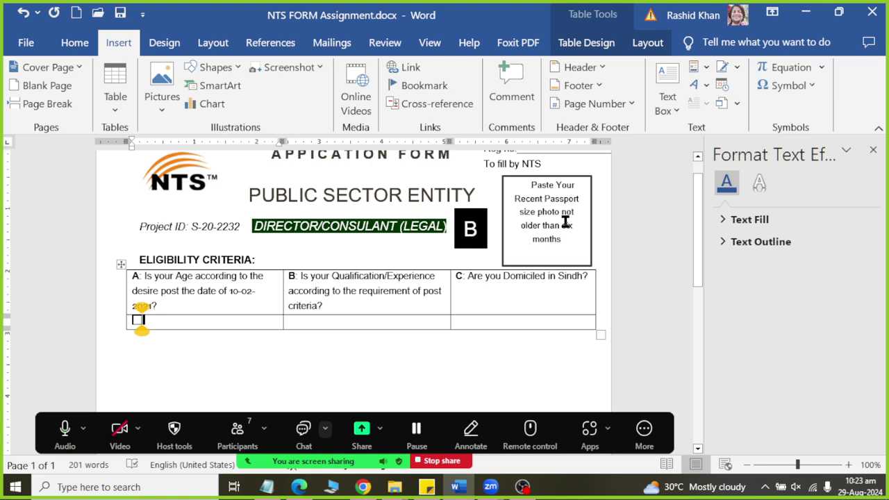
key("alt+Tab")
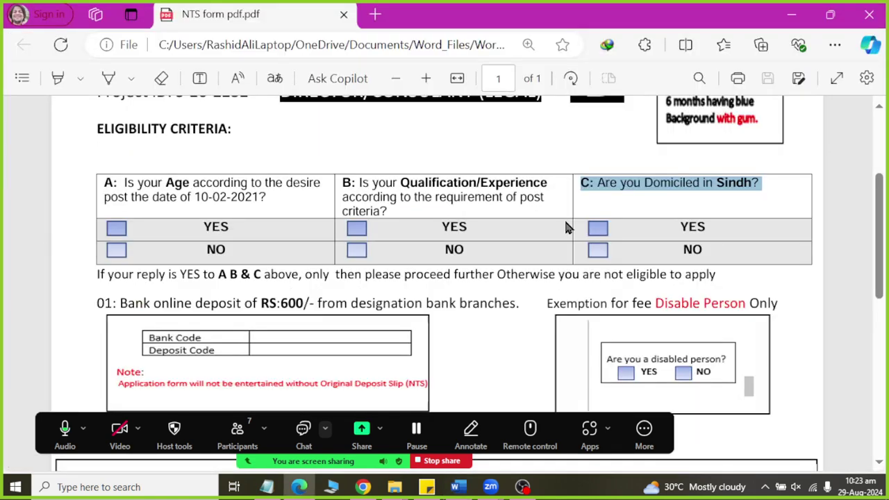
key("alt+Tab")
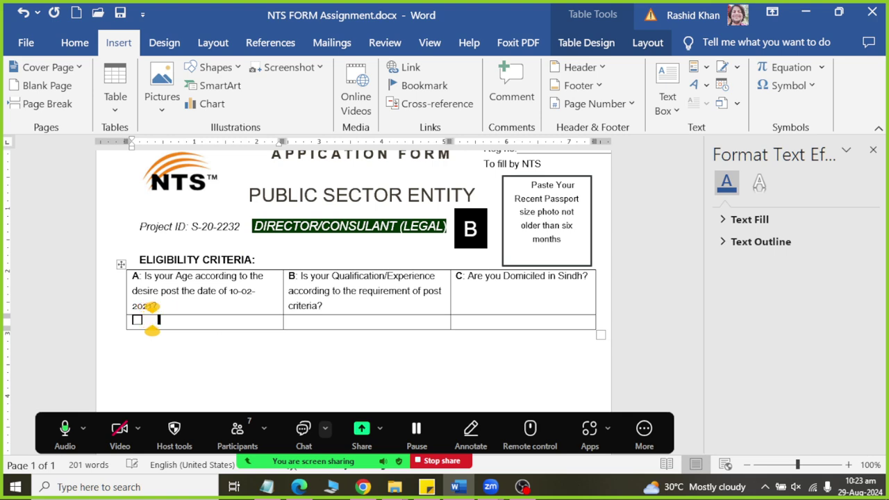
type("YES")
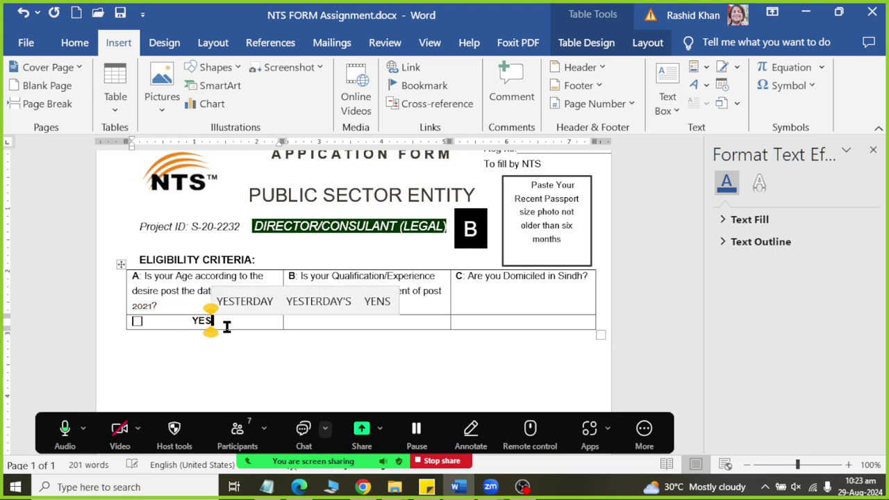
Copy the checkbox YES into the answer cells under questions B and C
left_click_drag(216, 326, 123, 323)
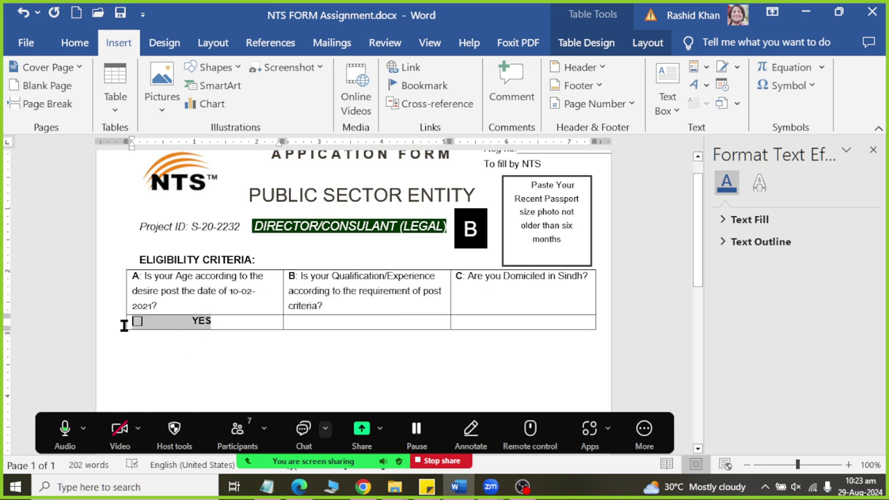
key("ctrl+c")
left_click(323, 323)
key("ctrl+v")
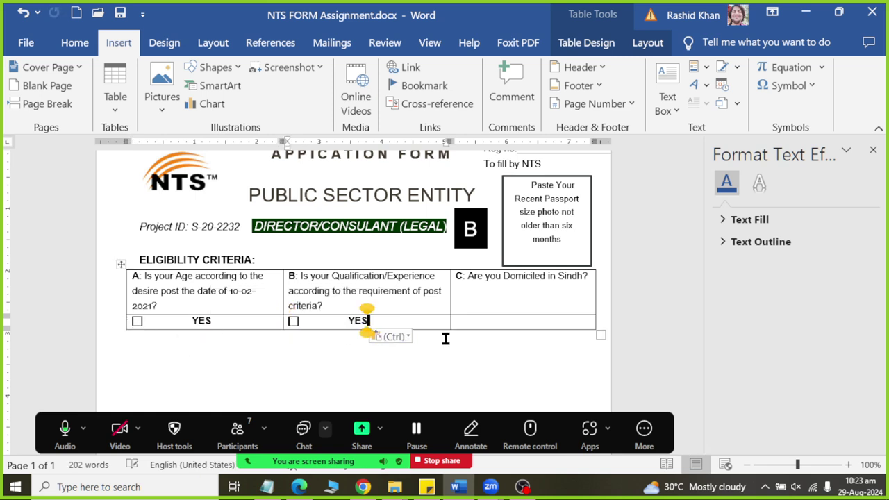
left_click(457, 320)
key("ctrl+v")
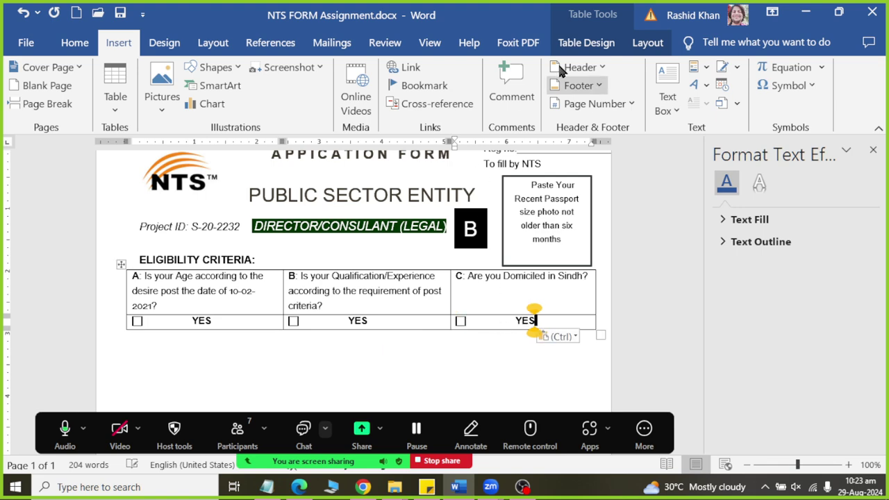
Add another row below and paste checkbox YES into all three of its cells
left_click(647, 42)
left_click(304, 68)
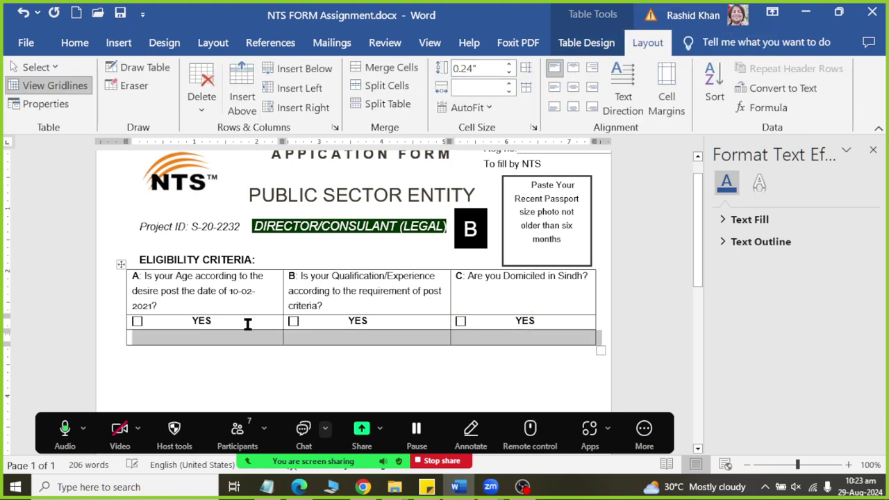
left_click(211, 340)
key("ctrl+v")
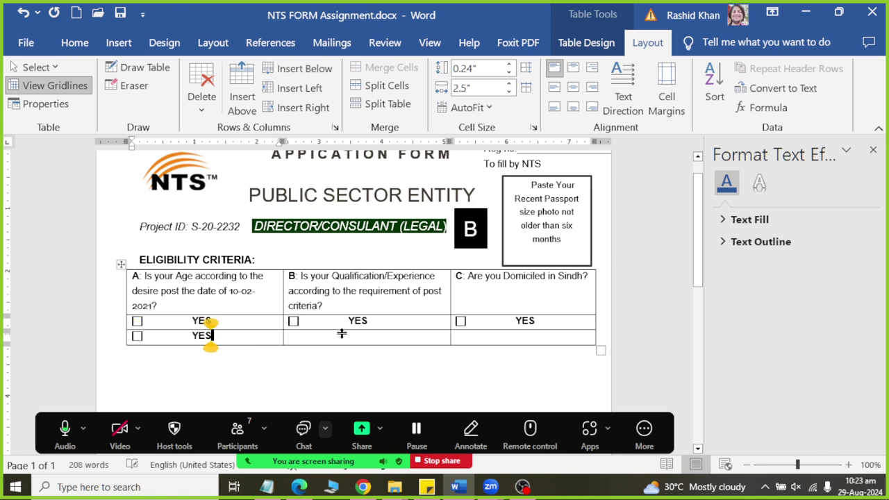
left_click(348, 343)
key("ctrl+v")
left_click(498, 342)
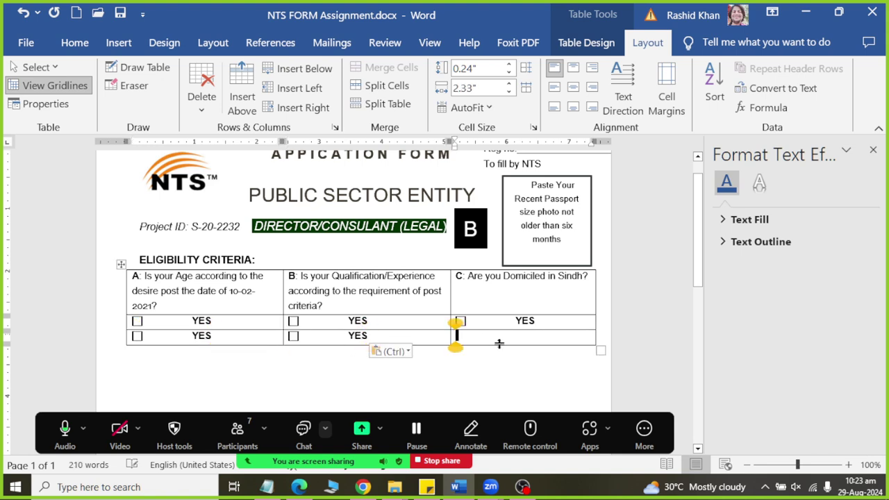
key("ctrl+v")
Change YES to NO in all three cells of the second answer row
key("alt+Tab")
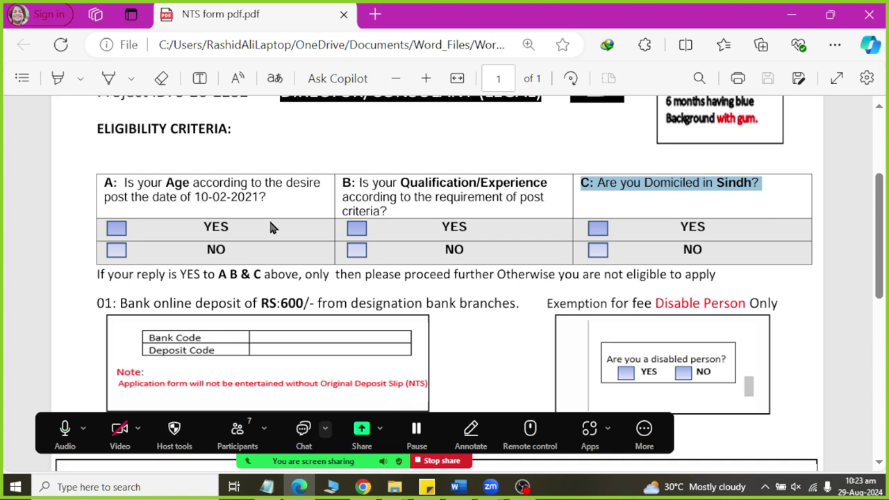
key("alt+Tab")
left_click(212, 337)
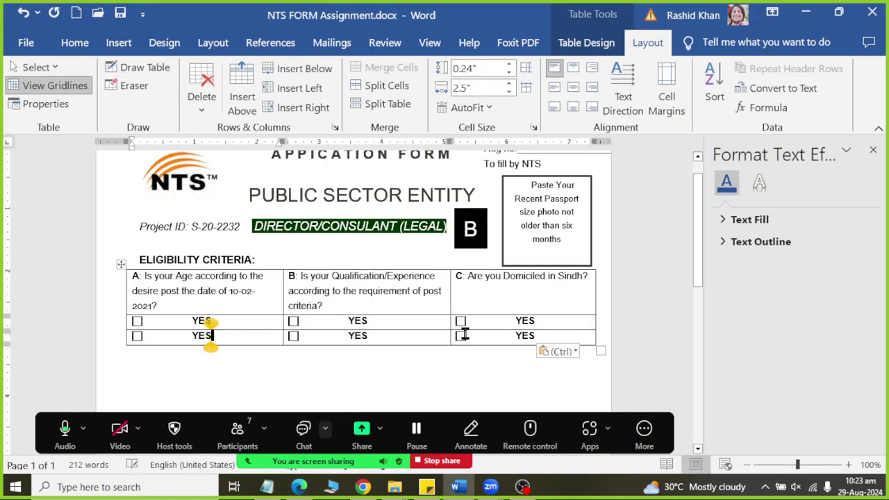
key("BackSpace")
key("BackSpace")
key("BackSpace")
type("NO")
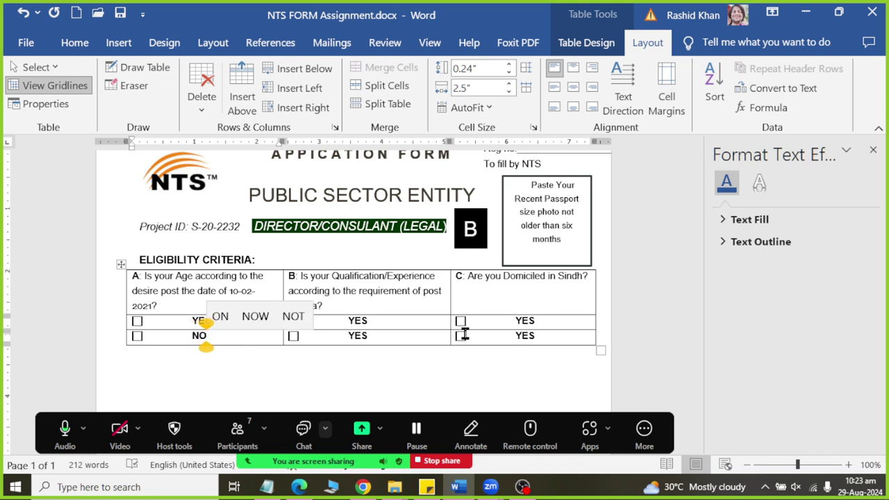
left_click(397, 339)
key("BackSpace")
key("BackSpace")
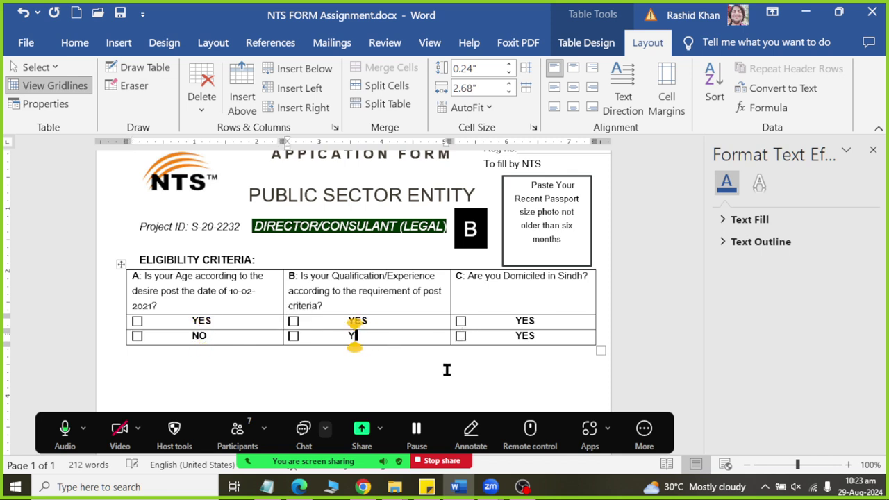
key("BackSpace")
type("NO")
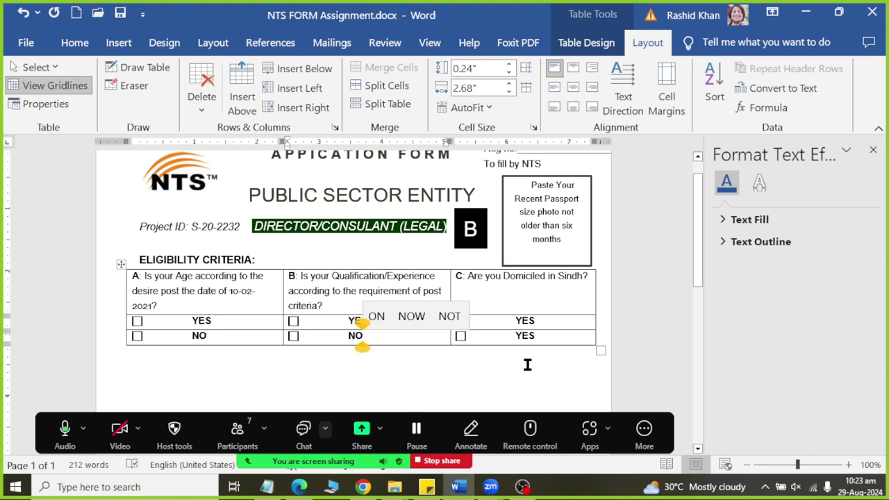
left_click(547, 335)
key("BackSpace")
key("BackSpace")
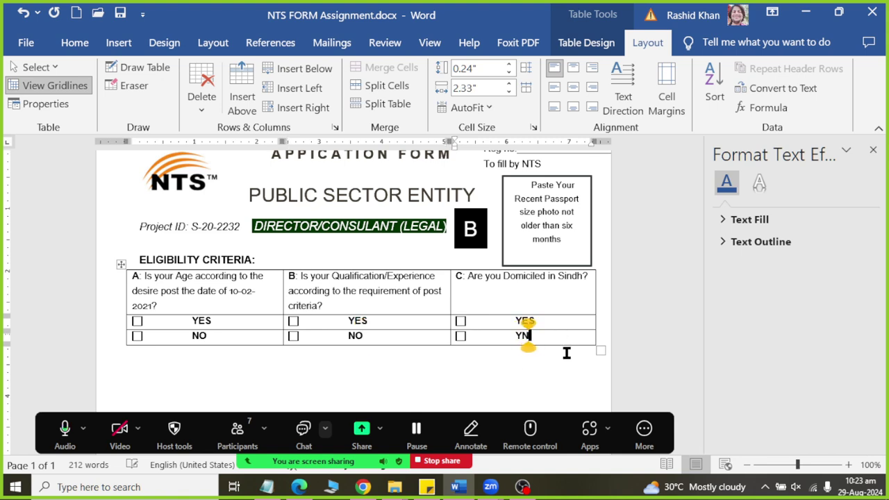
key("BackSpace")
type("NO")
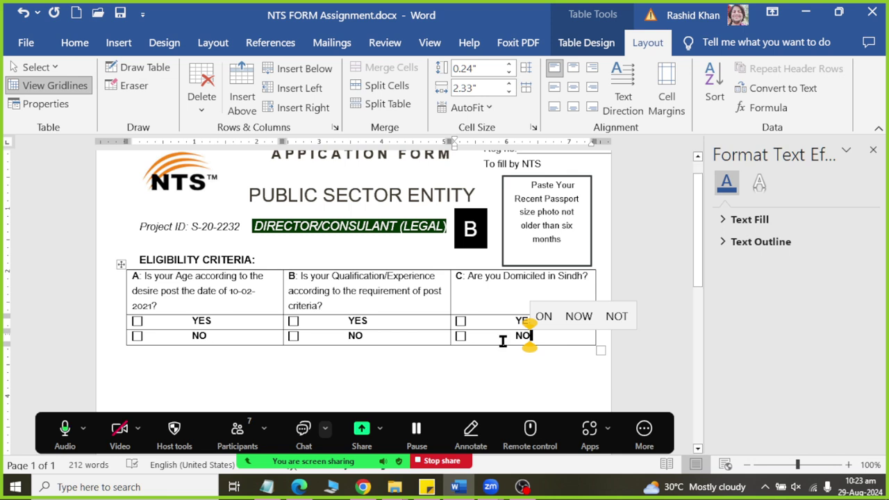
left_click(133, 314)
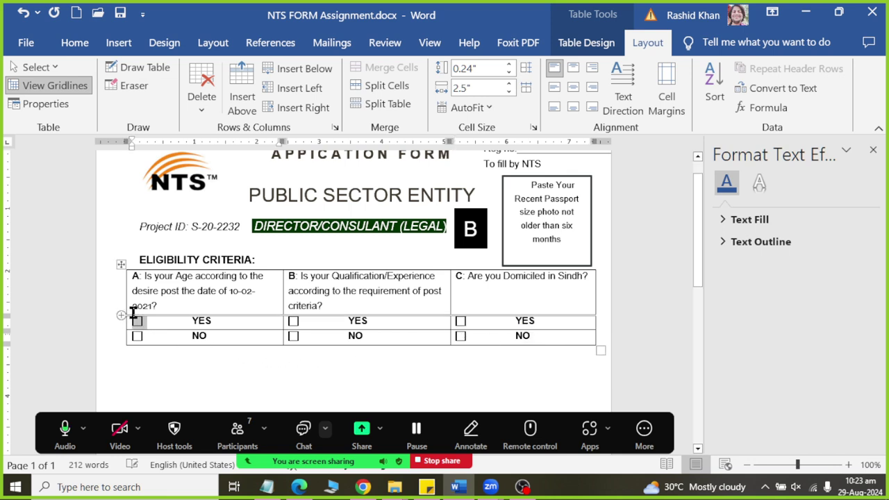
Set the font colour of the selected YES checkbox under question A to blue
left_click(74, 42)
left_click(281, 101)
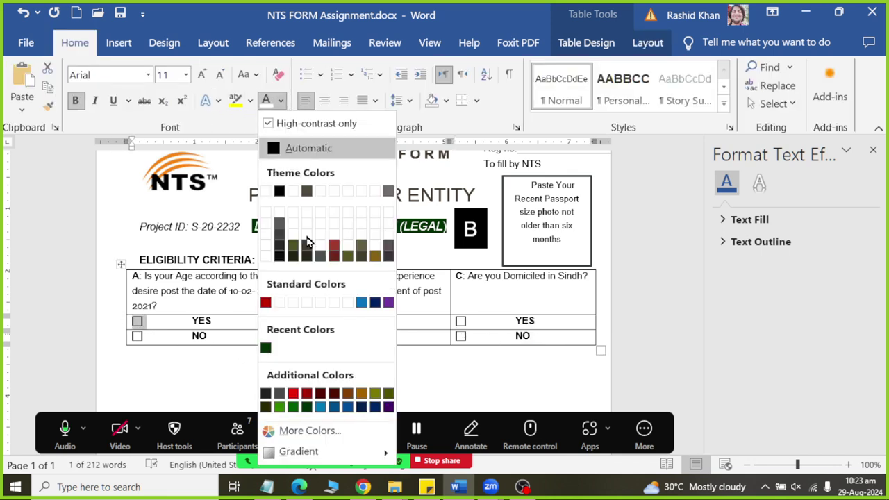
left_click(362, 303)
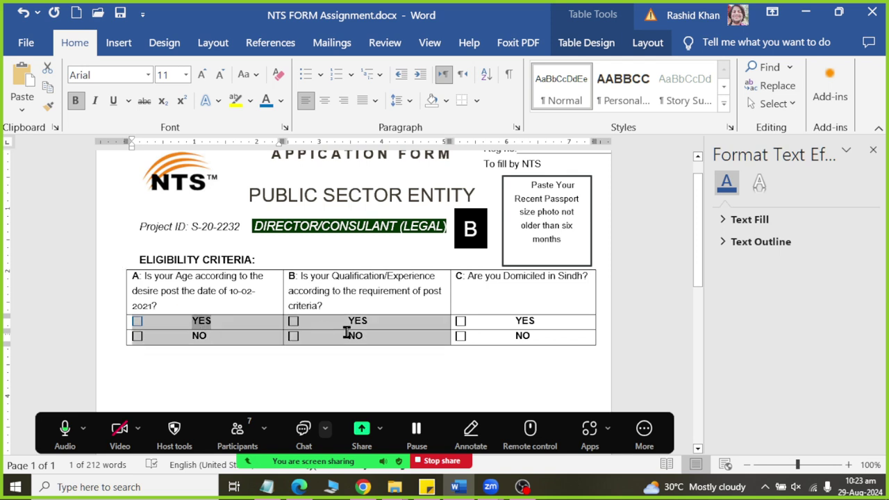
Select the entire eligibility table
left_click_drag(185, 321, 521, 334)
left_click(151, 289)
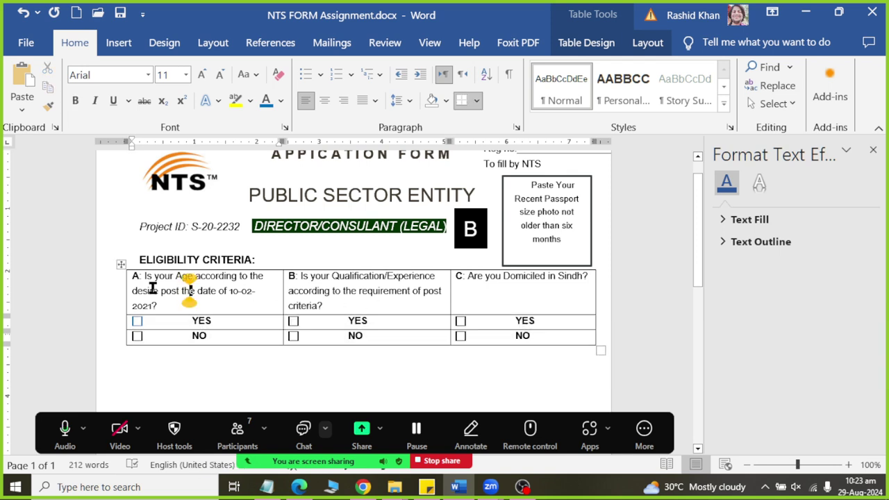
left_click(121, 265)
left_click(597, 45)
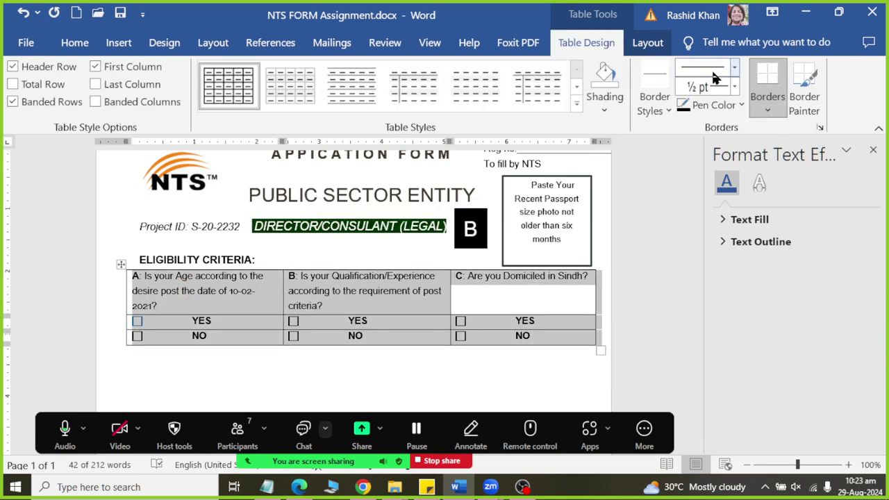
Apply Align Center to the whole eligibility table, then check the checkbox cells in columns B and C
left_click(636, 47)
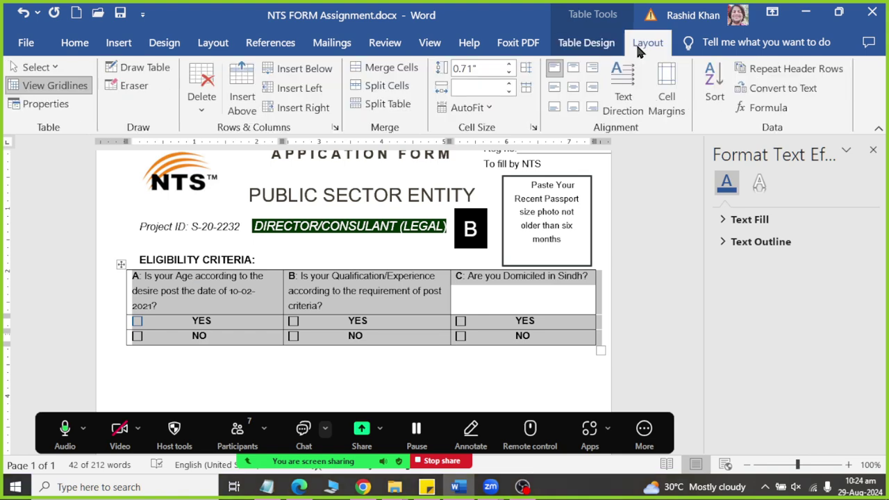
left_click(571, 90)
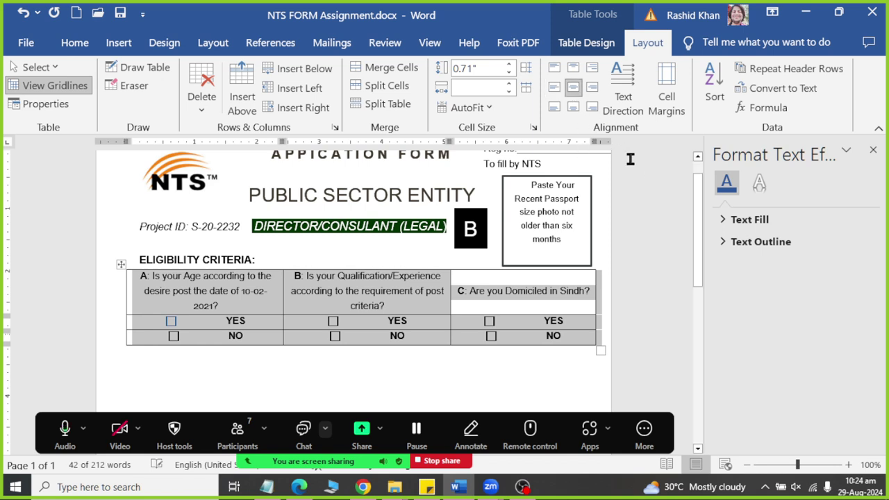
left_click(218, 343)
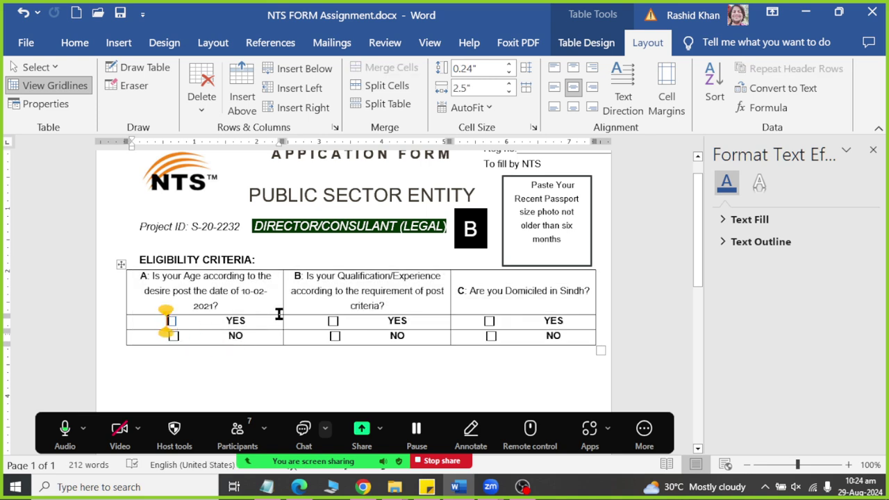
left_click(329, 320)
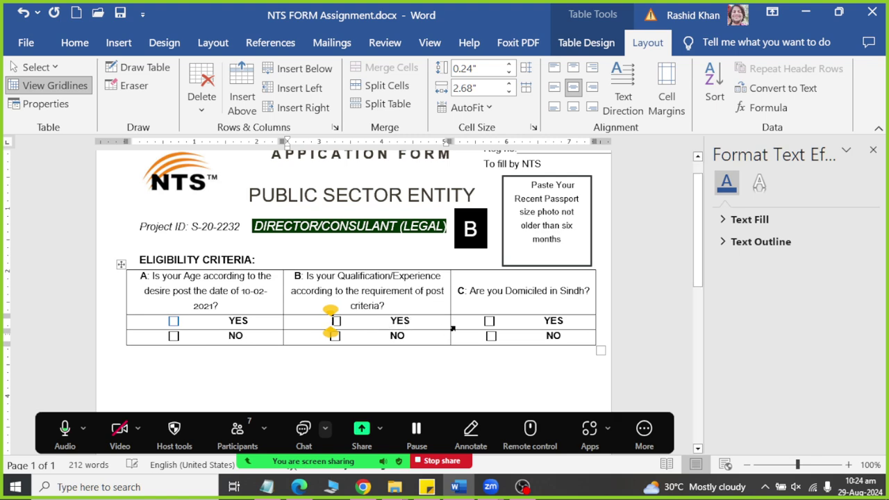
left_click(487, 321)
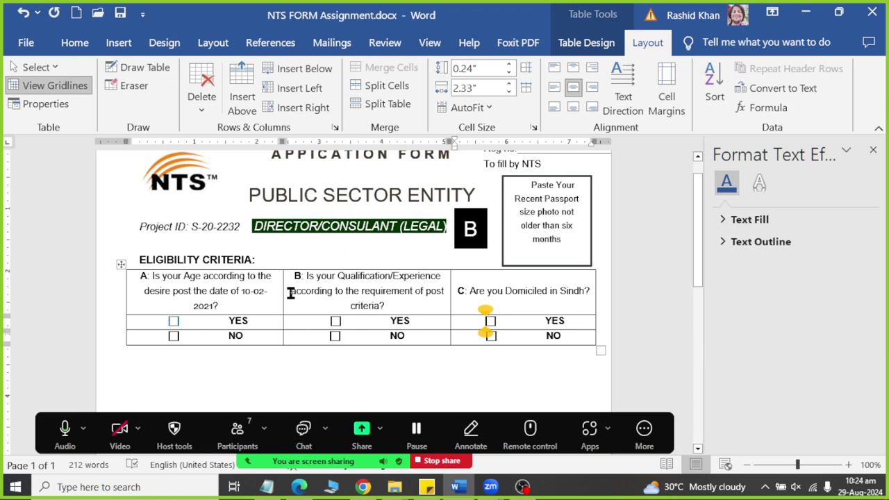
scroll(417, 295, "up", 1)
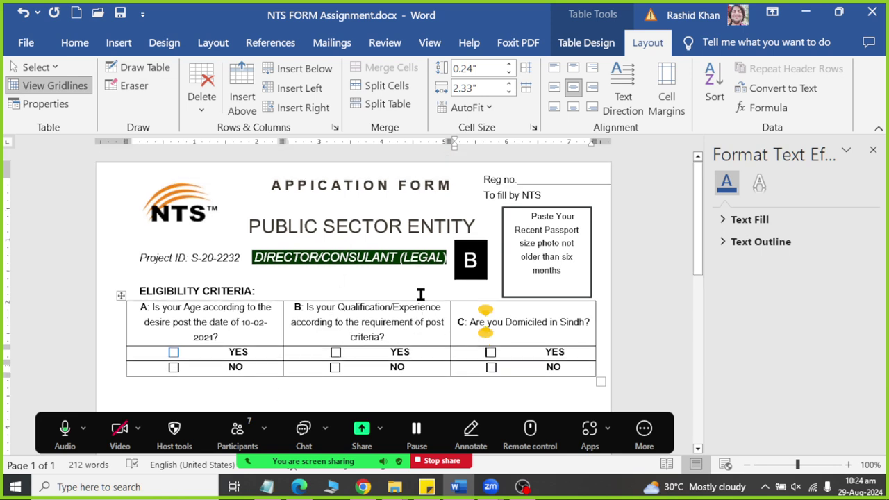